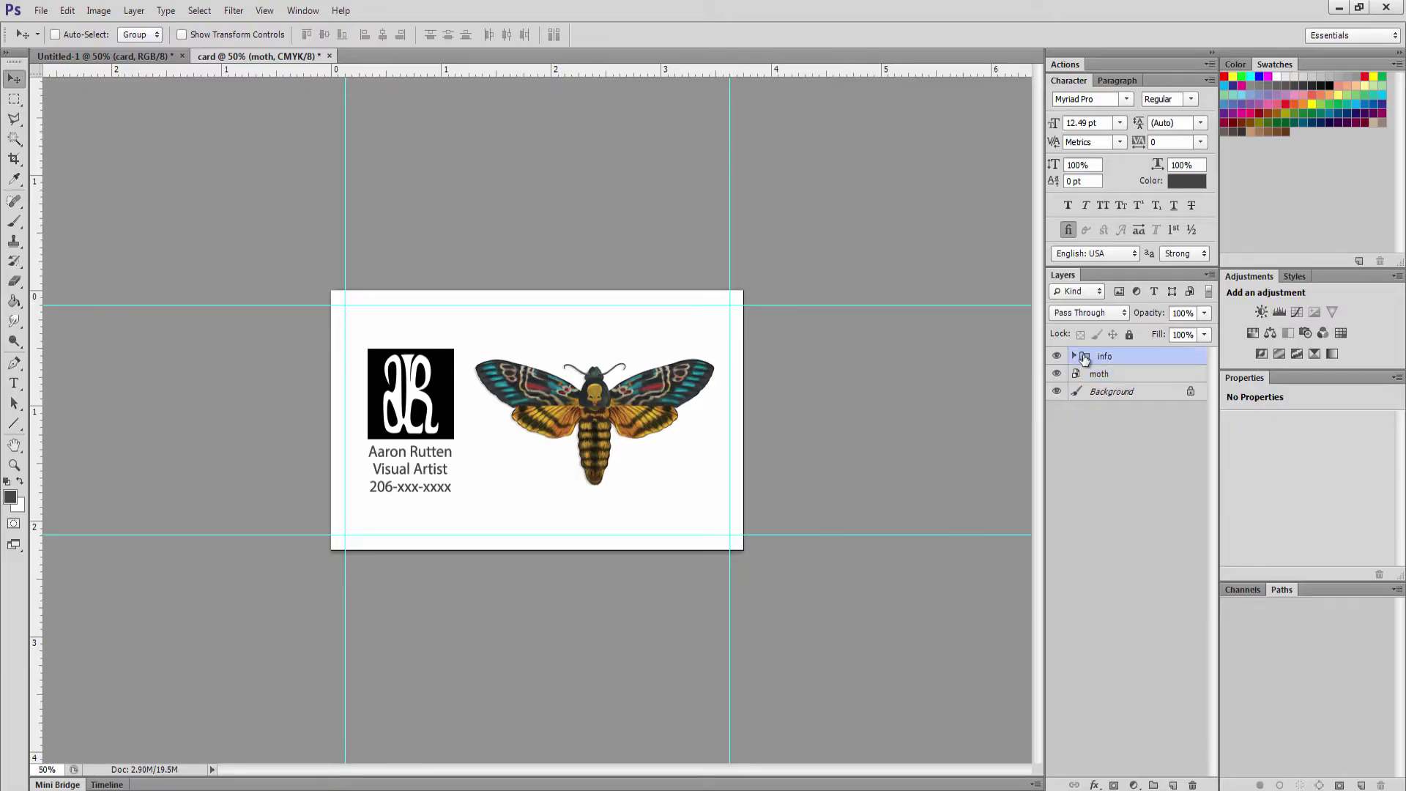
Duplicate the name text layer below the details, replace it with the email address, and move it onto the card
click(1074, 356)
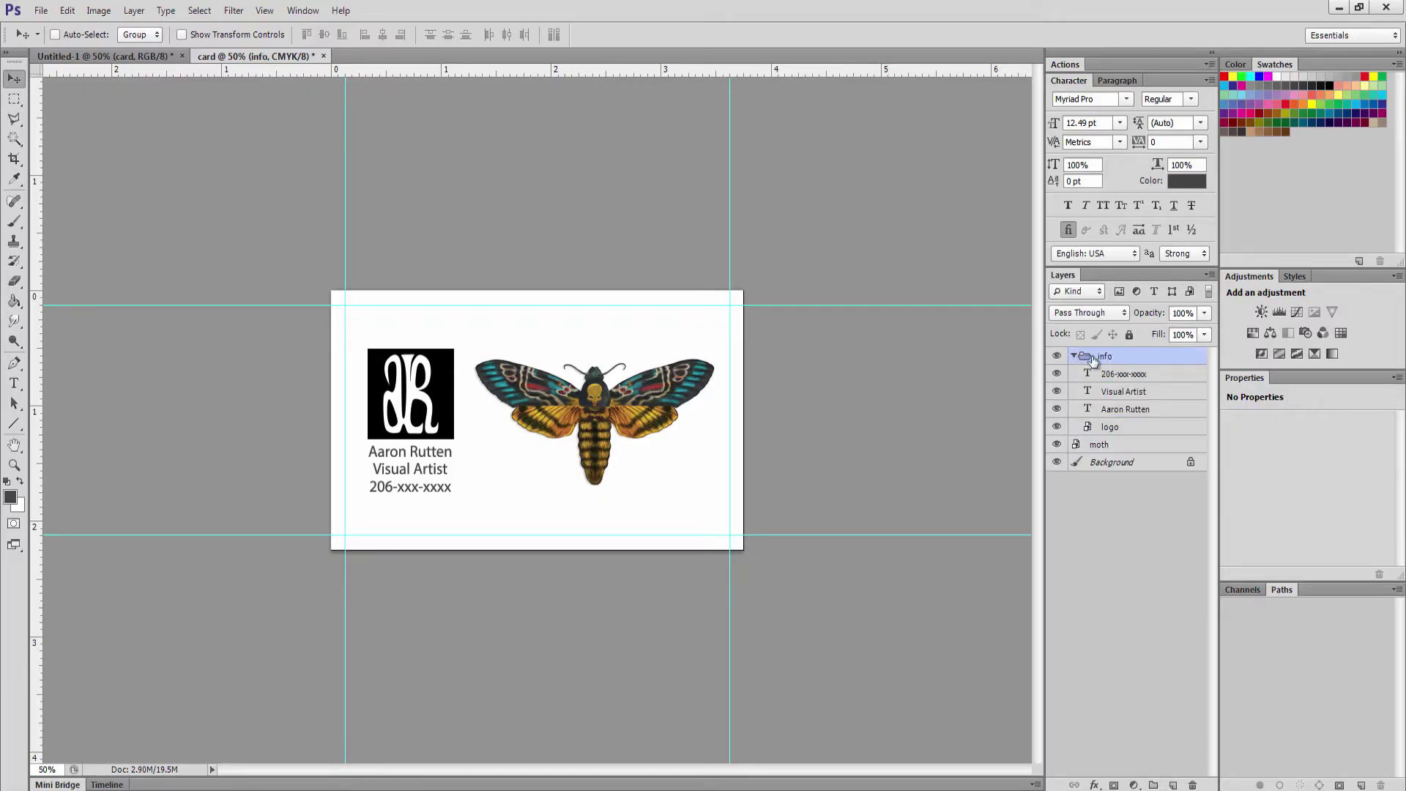
click(1117, 410)
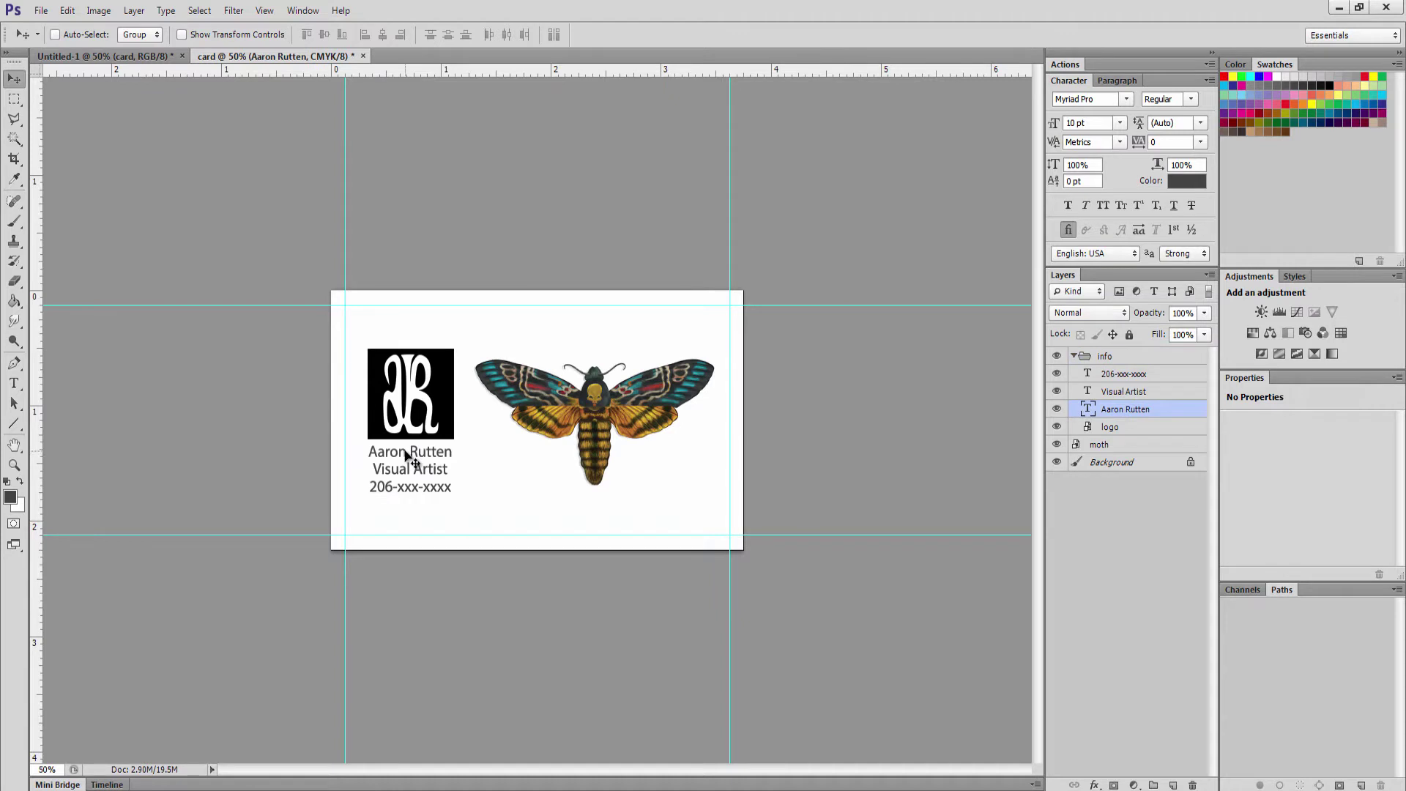
drag(405, 454, 400, 517)
double_click(404, 519)
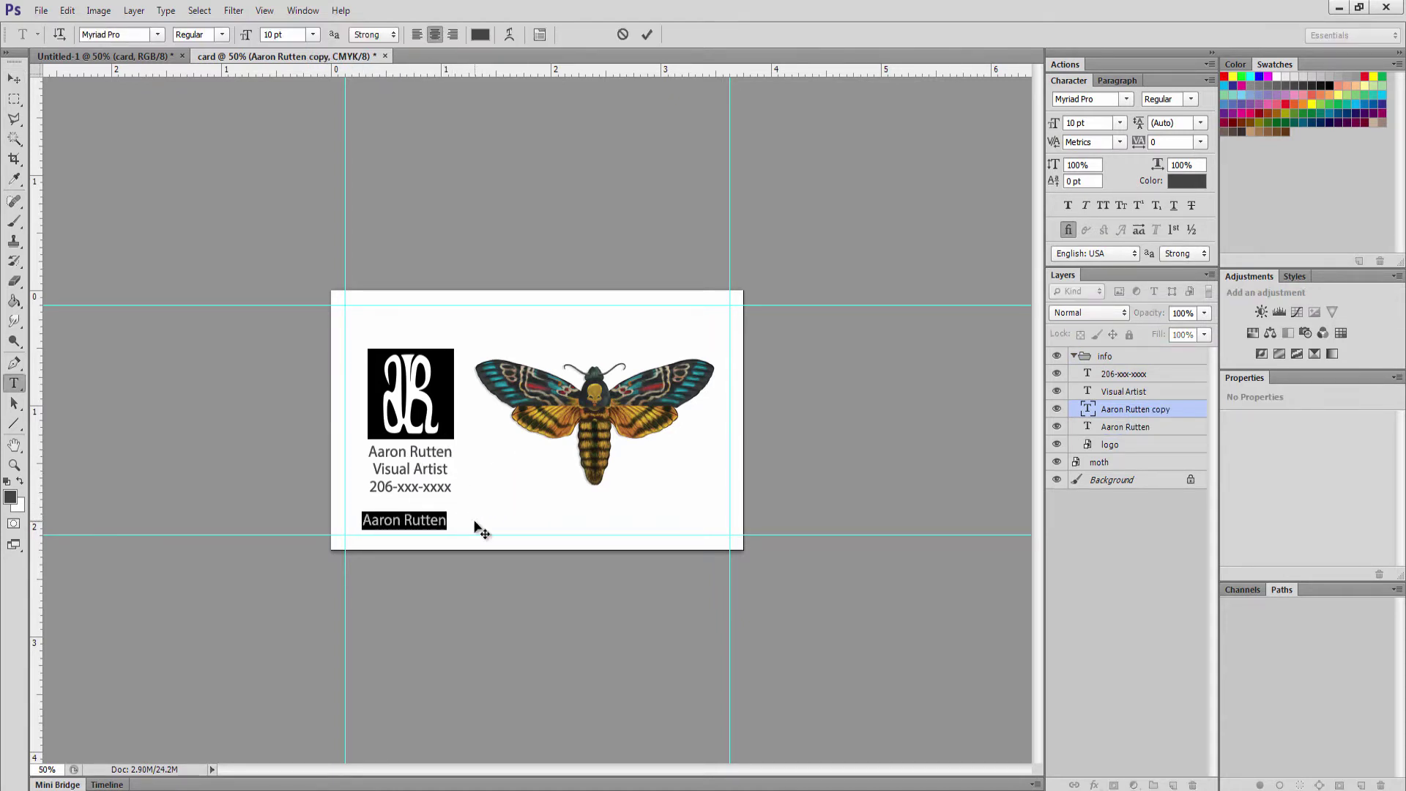
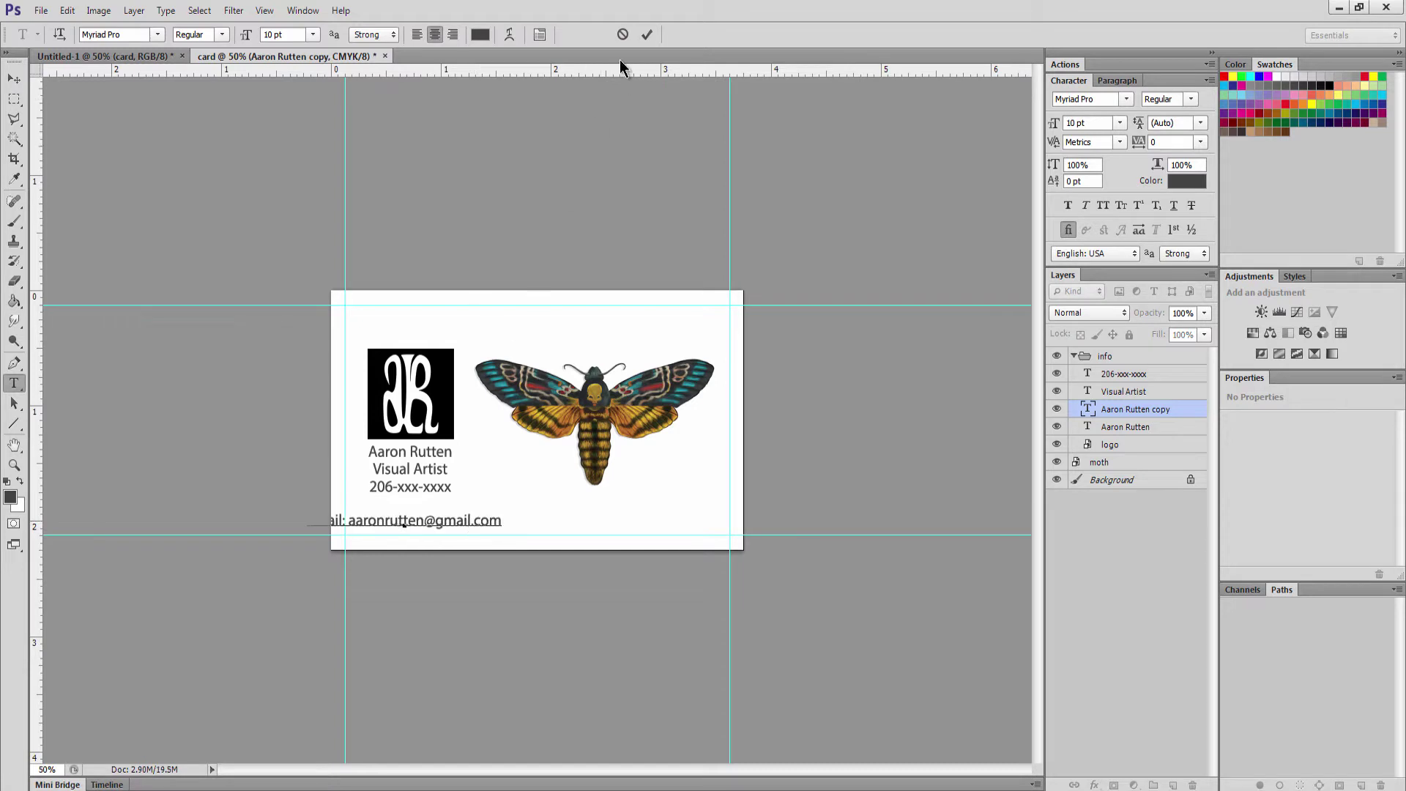
click(647, 34)
key(v)
drag(384, 521, 430, 522)
click(14, 383)
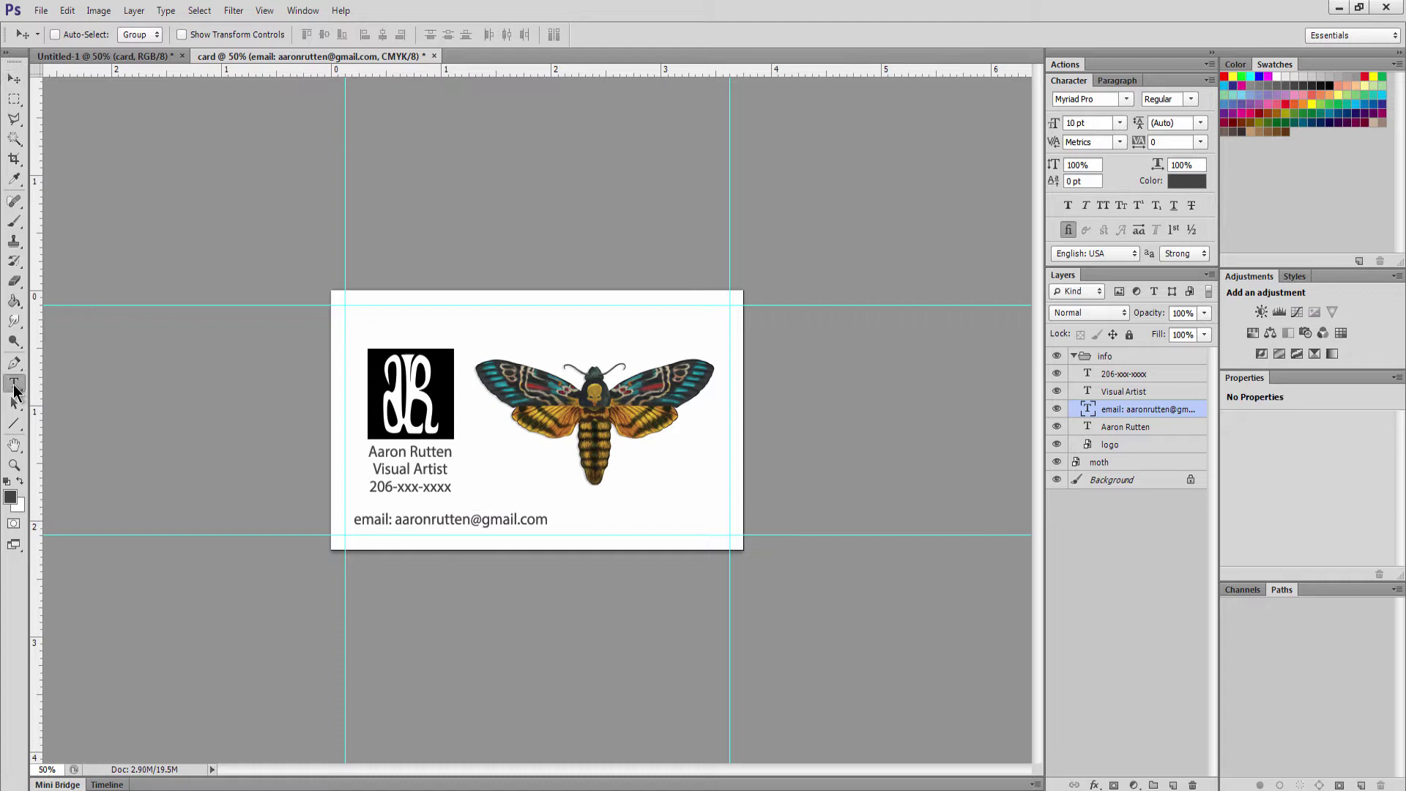
click(550, 519)
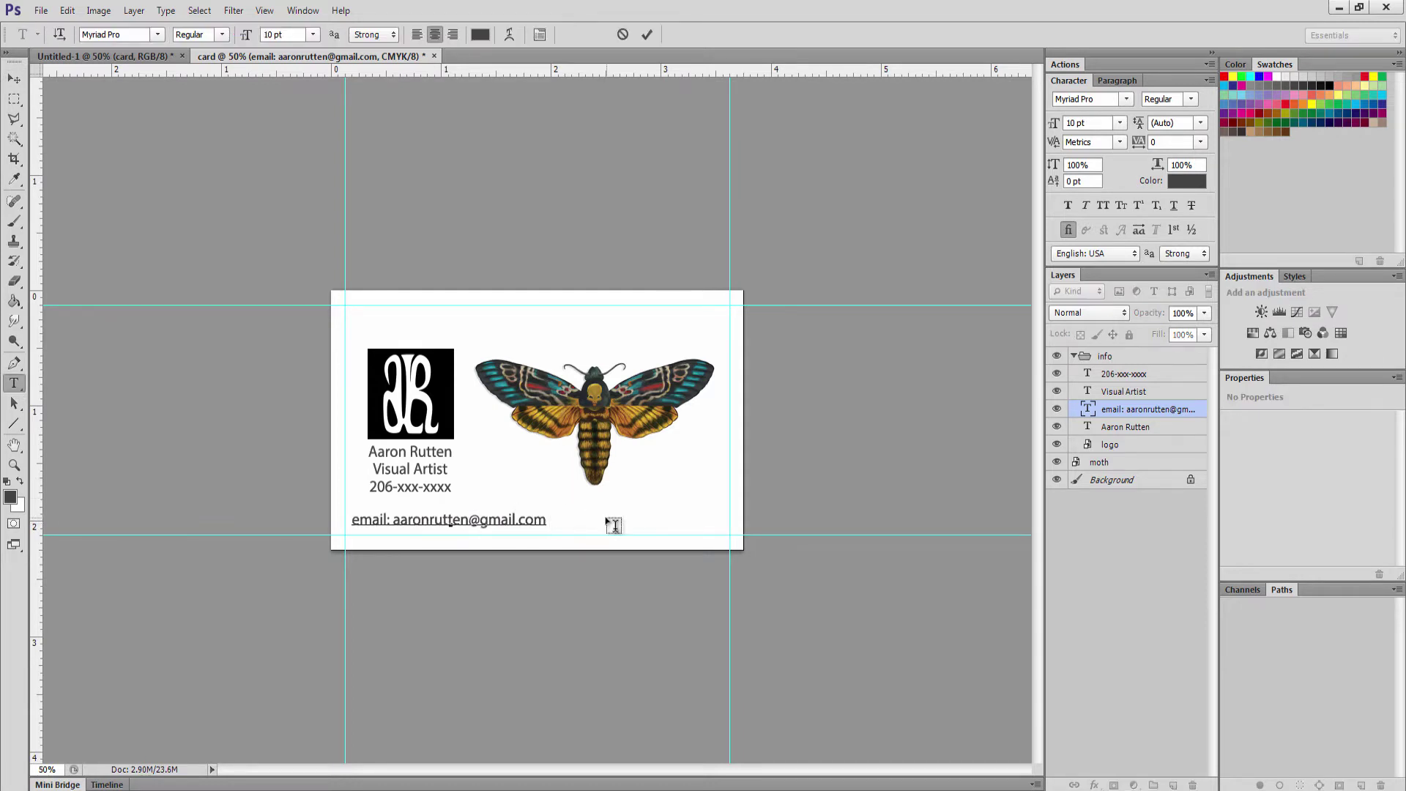
drag(610, 523, 607, 523)
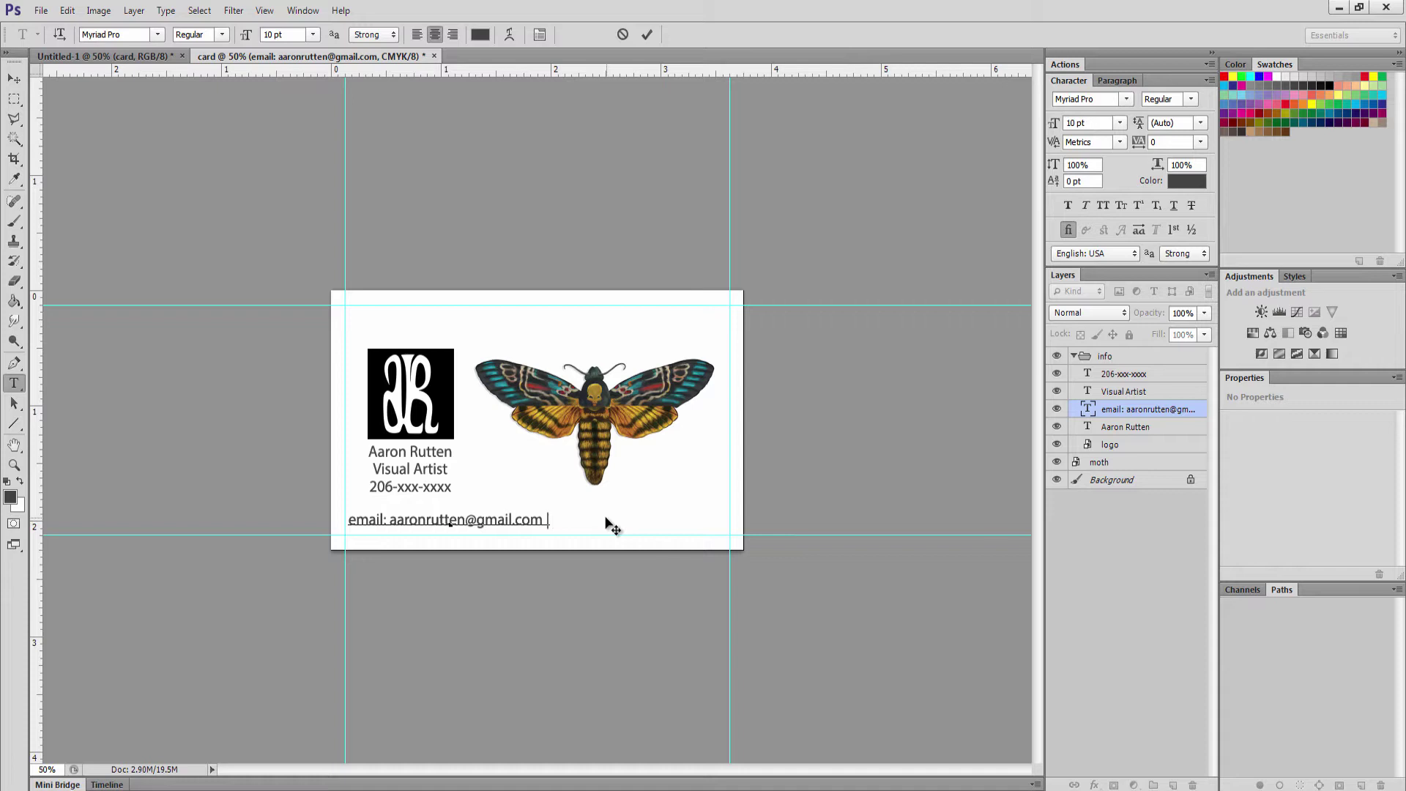
text(|)
text(website: www.SurrealPixelStudio.)
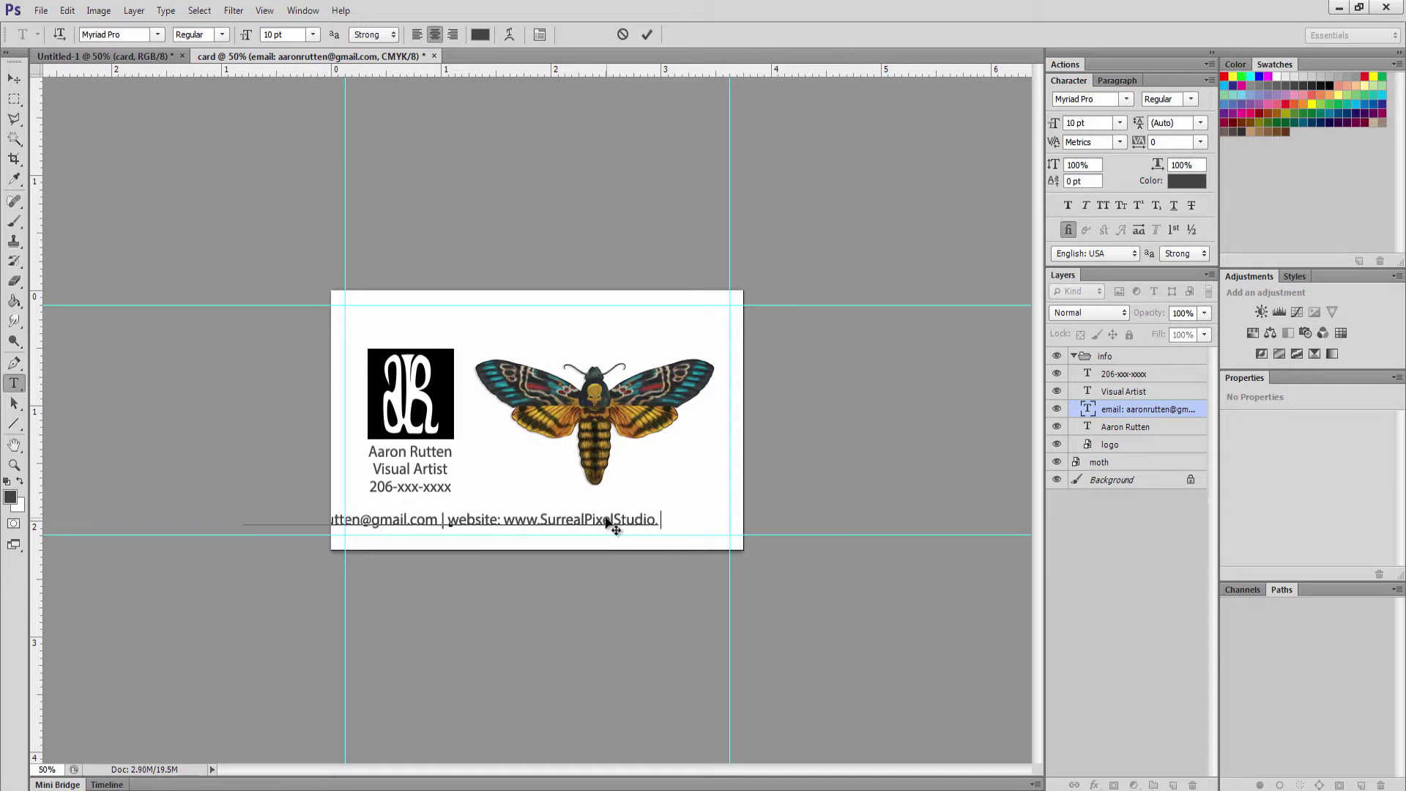
text(com)
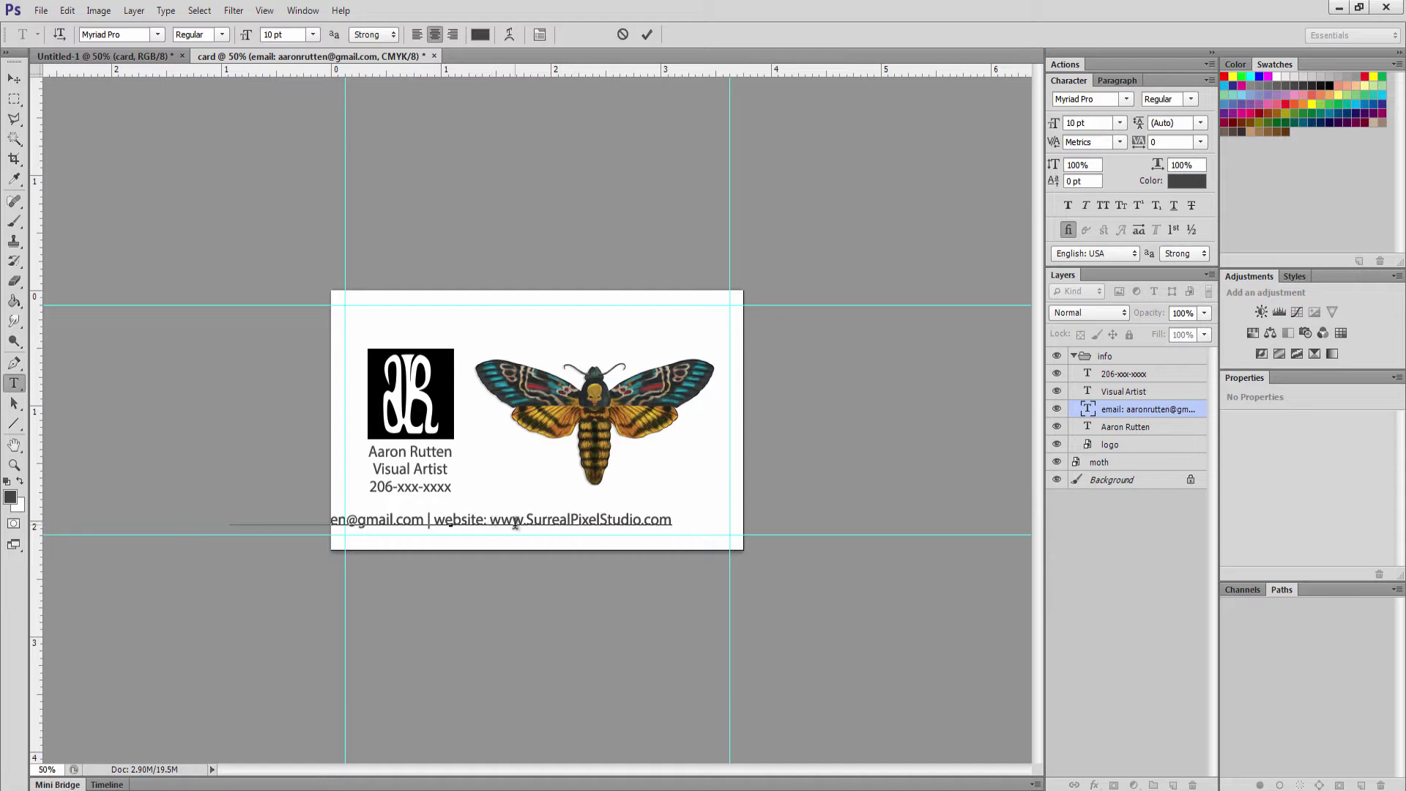
drag(490, 520, 528, 520)
key(BackSpace)
click(647, 33)
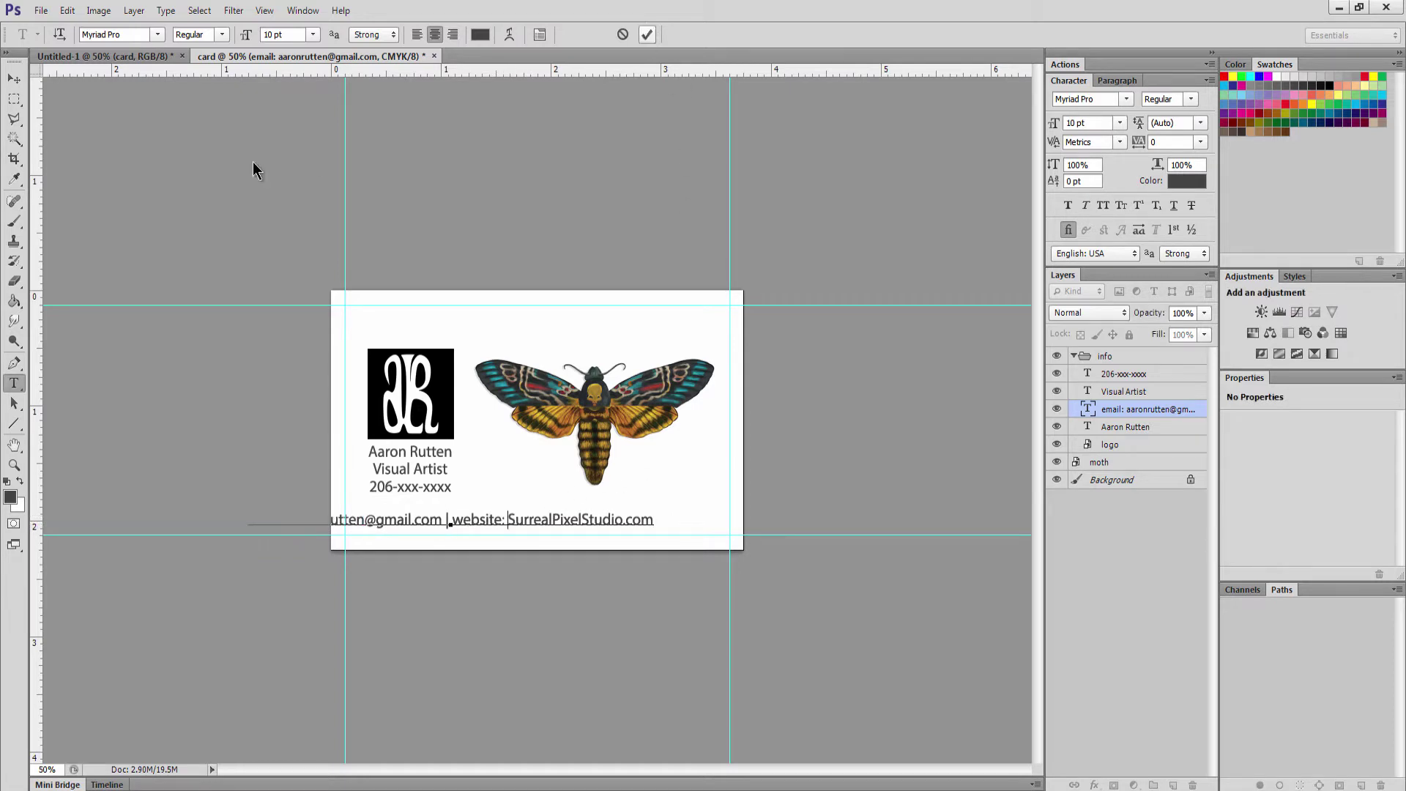
click(14, 78)
drag(553, 523, 608, 534)
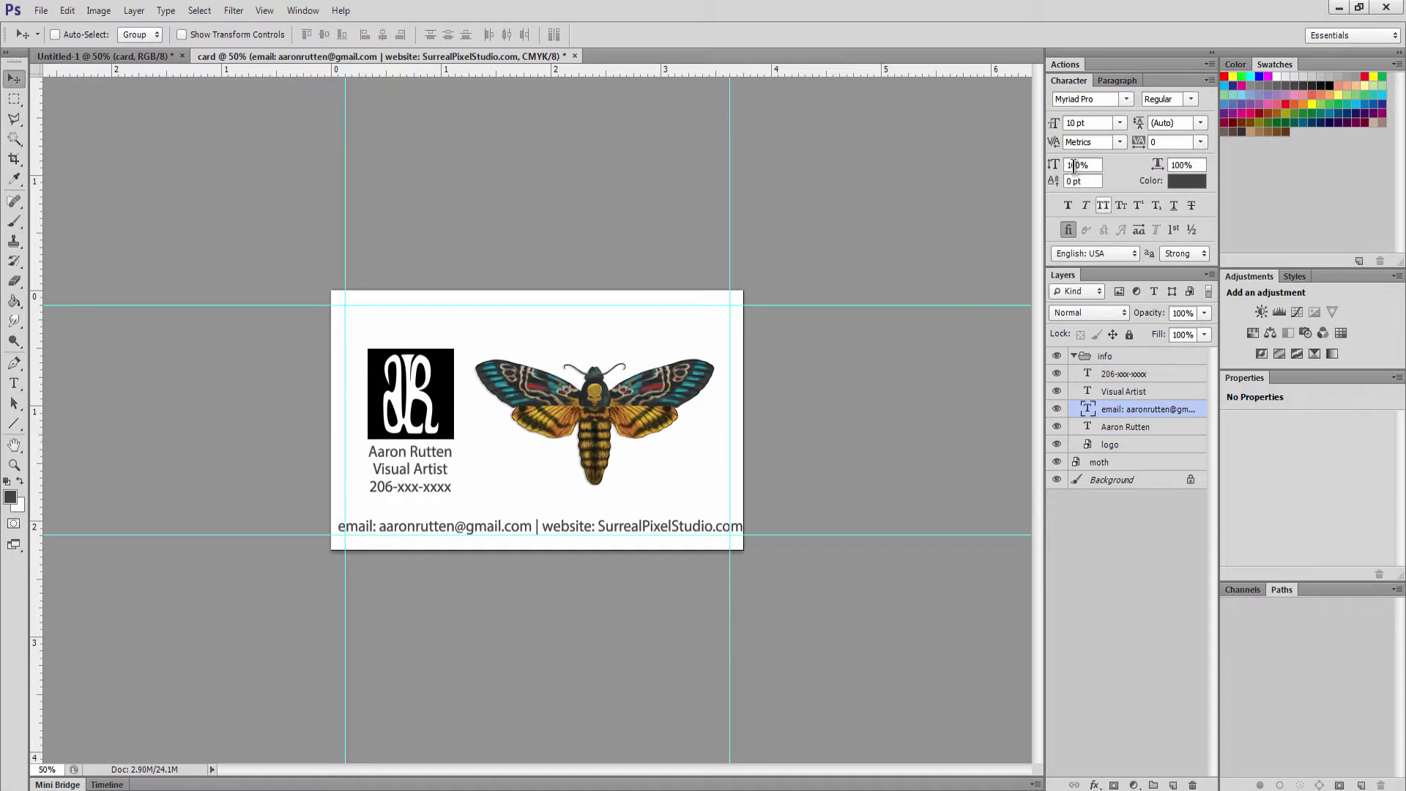
Set the contact line's font size to 9 pt and nudge it up slightly
click(1121, 122)
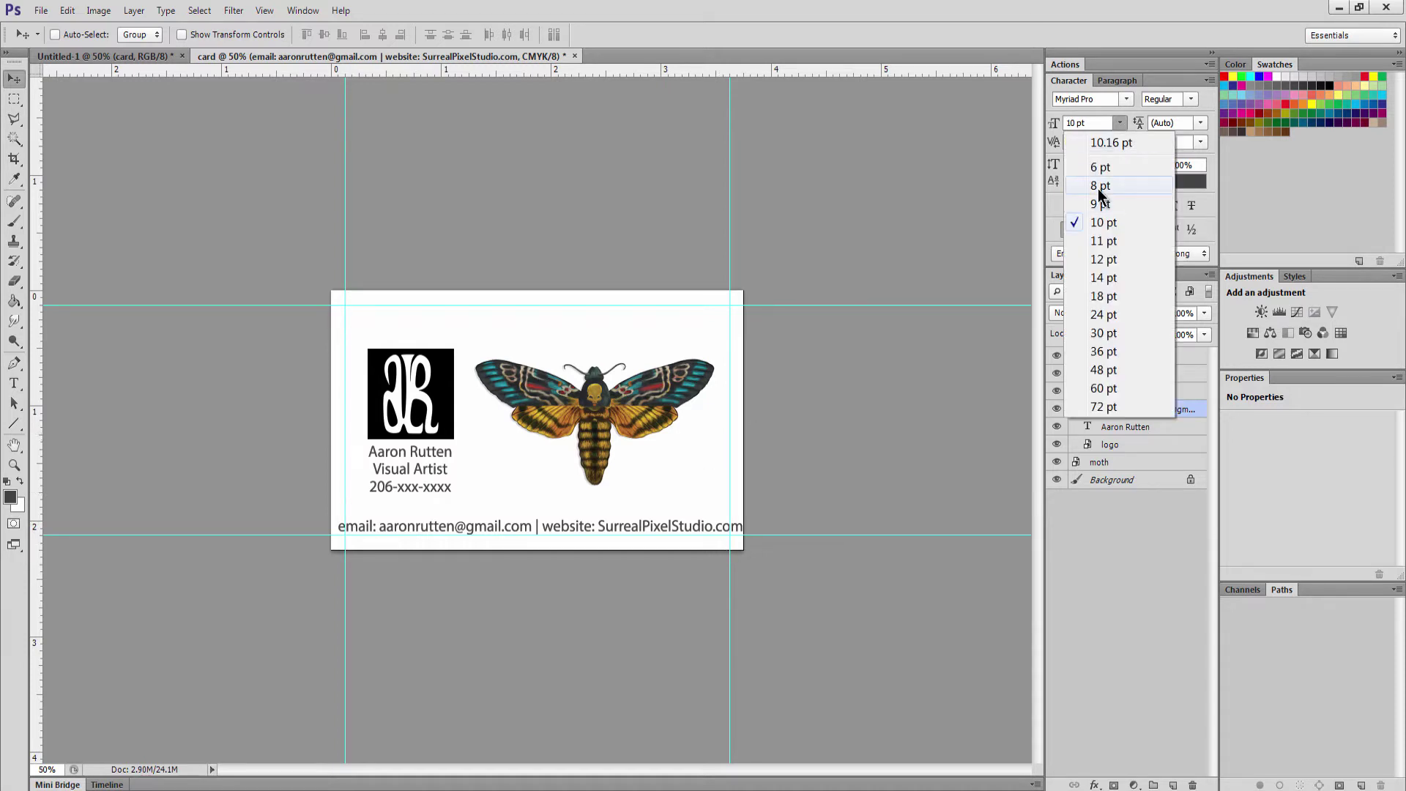
click(1099, 188)
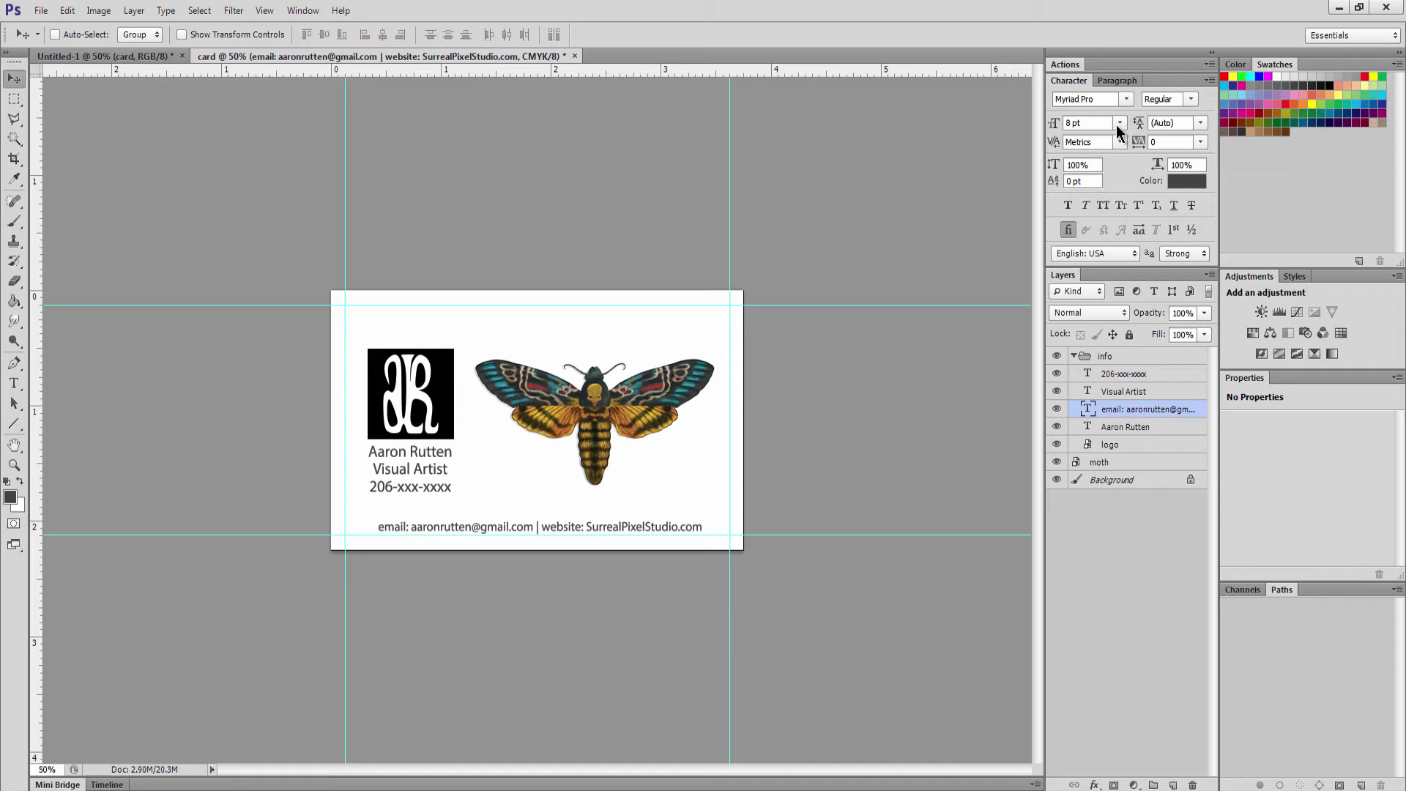
click(1118, 123)
click(1102, 204)
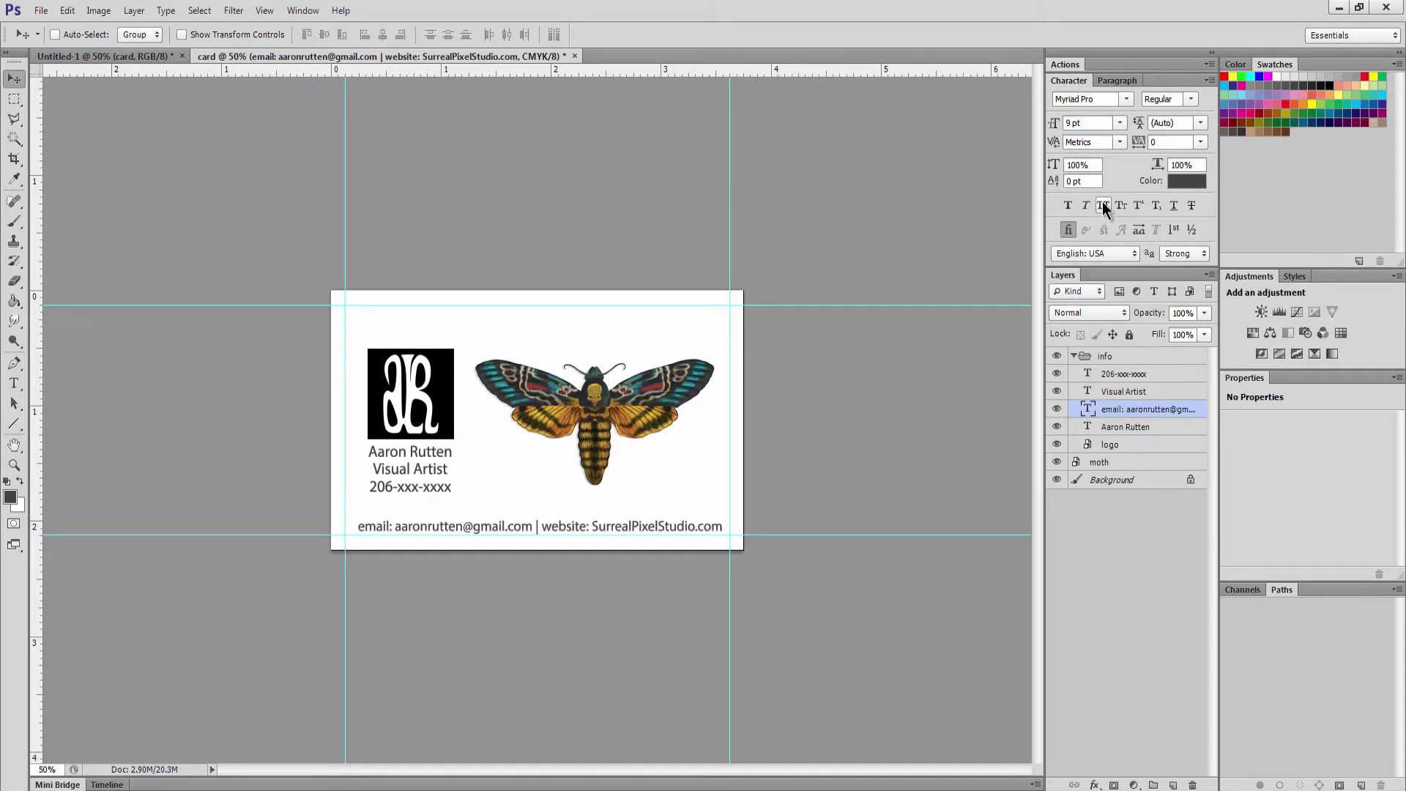
drag(706, 532, 706, 524)
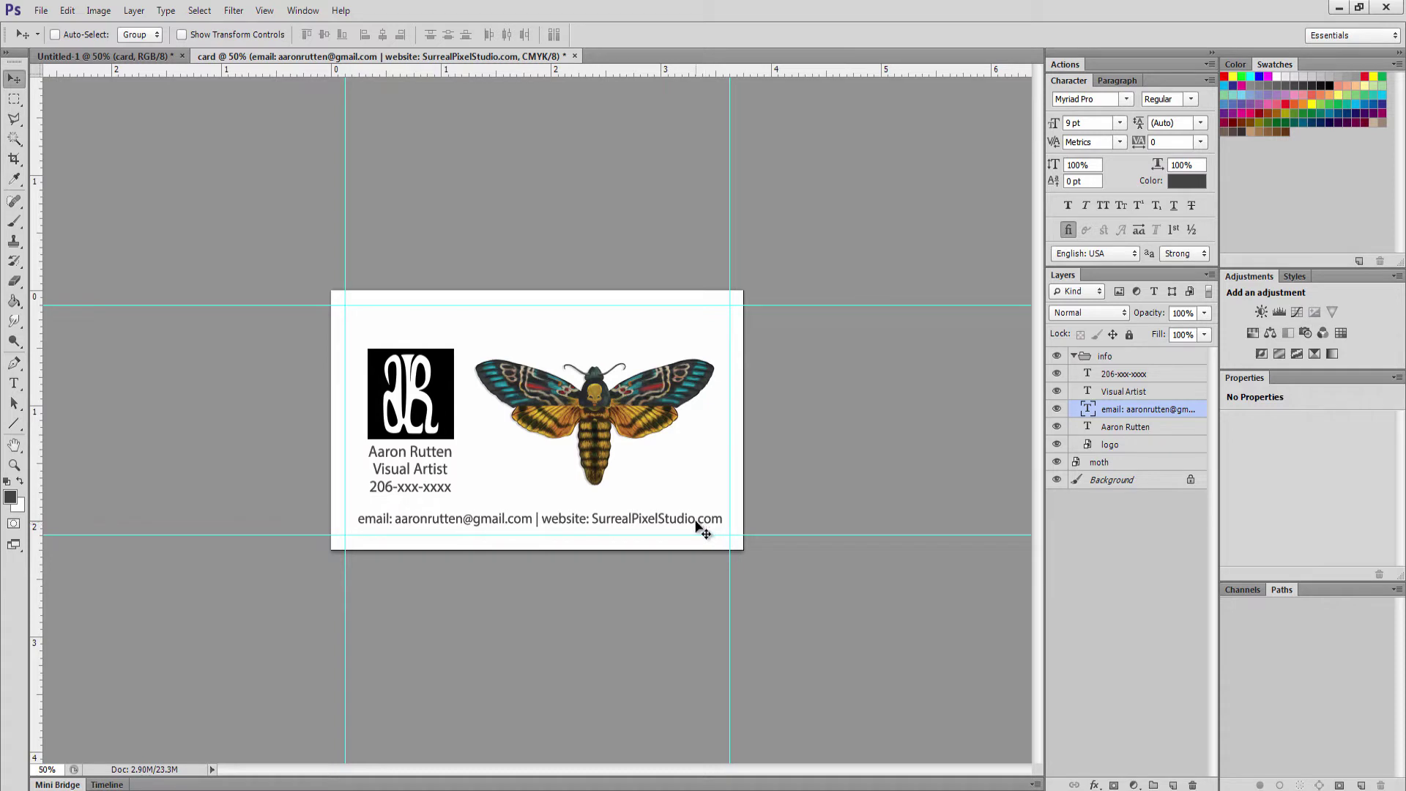
Copy the contact line to the card's top and retype it as 'Logos | Graphics For Print & Web | Portraits'
drag(705, 524, 702, 326)
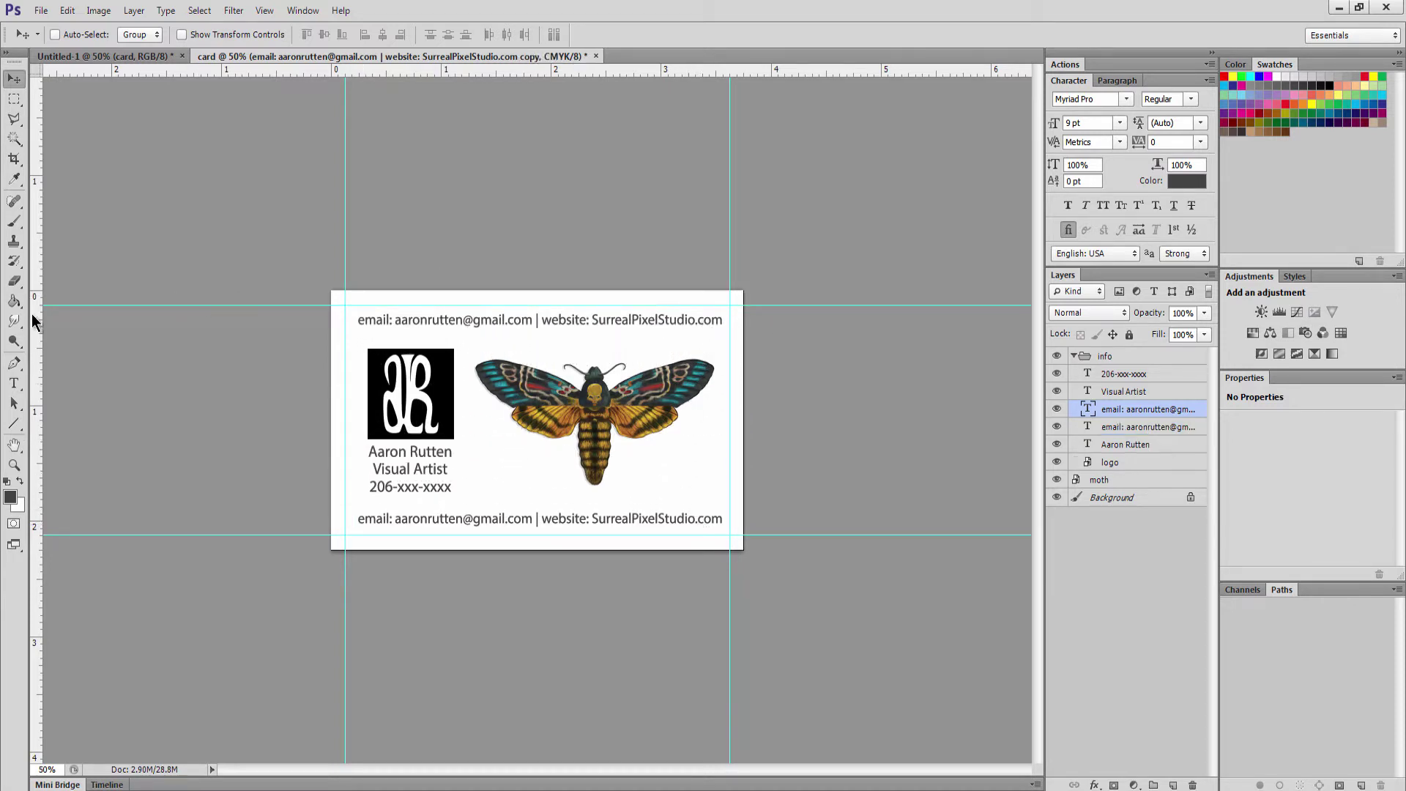
click(14, 383)
click(372, 314)
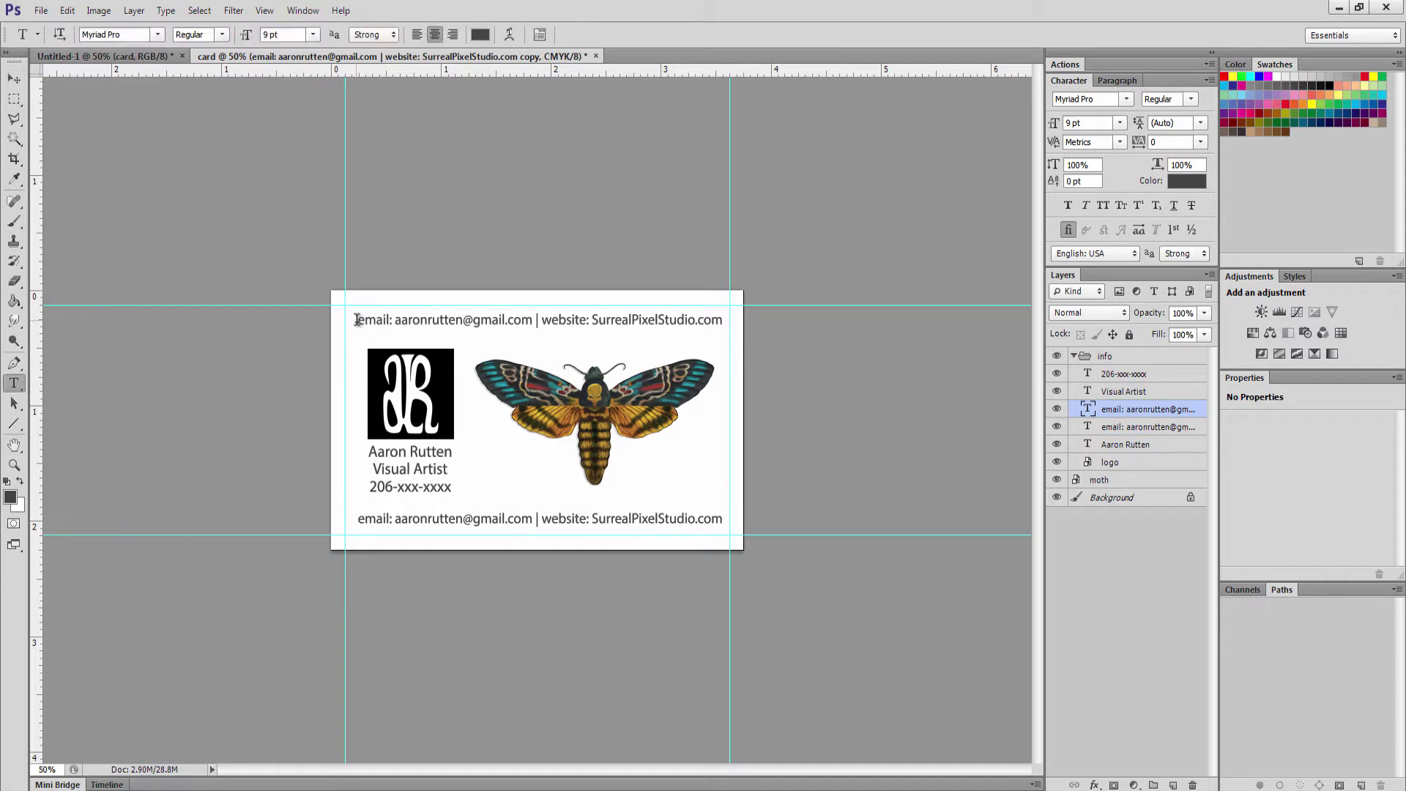
drag(357, 322, 741, 336)
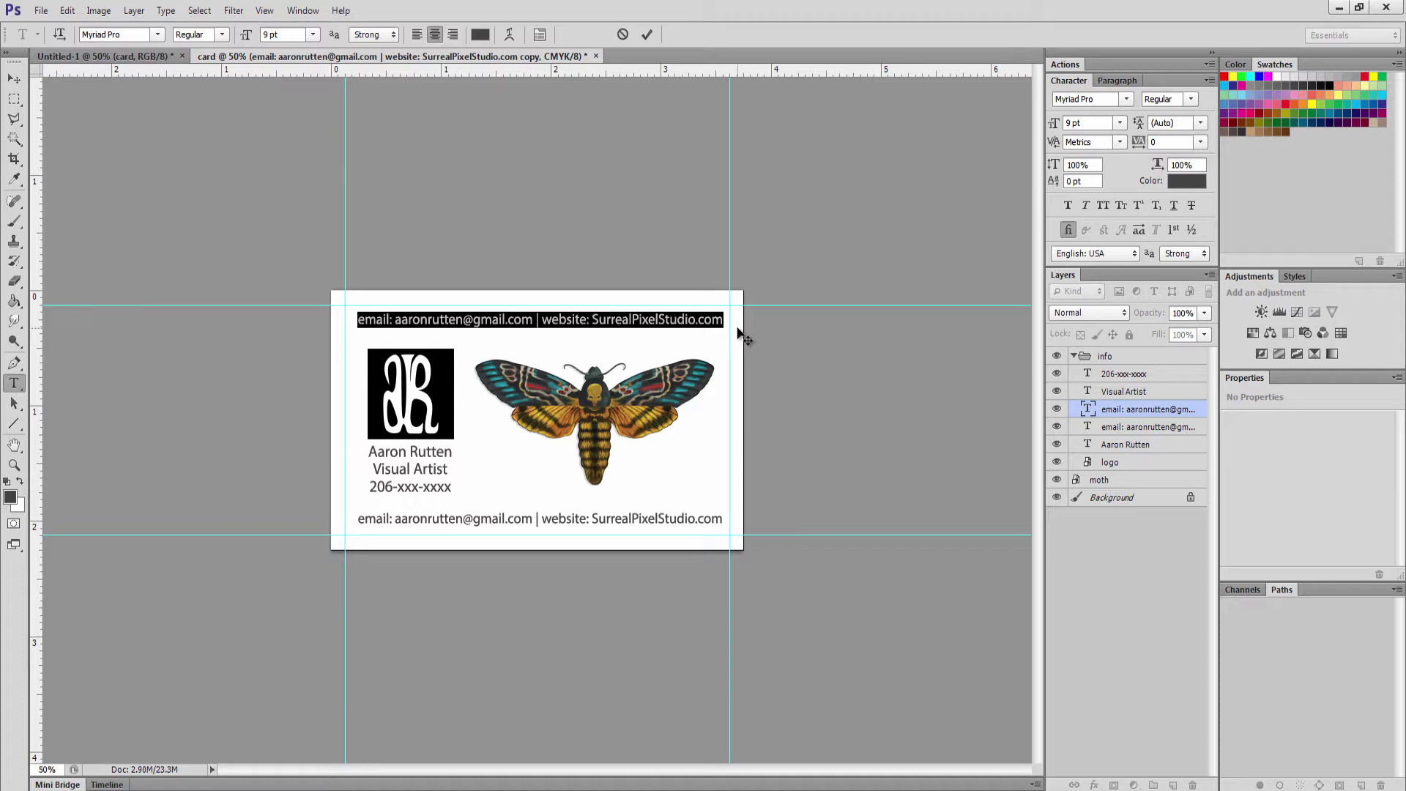
text(Logos)
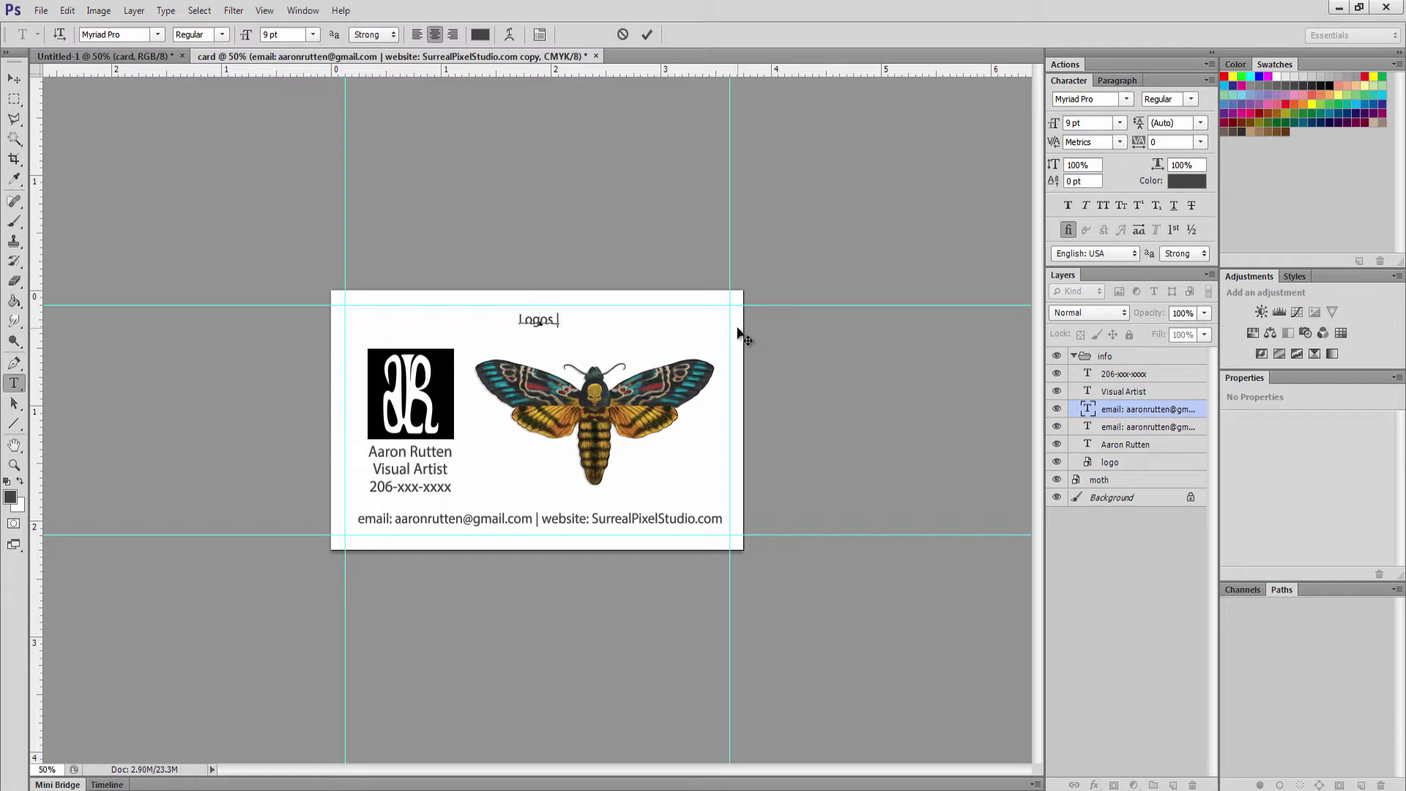
text(-)
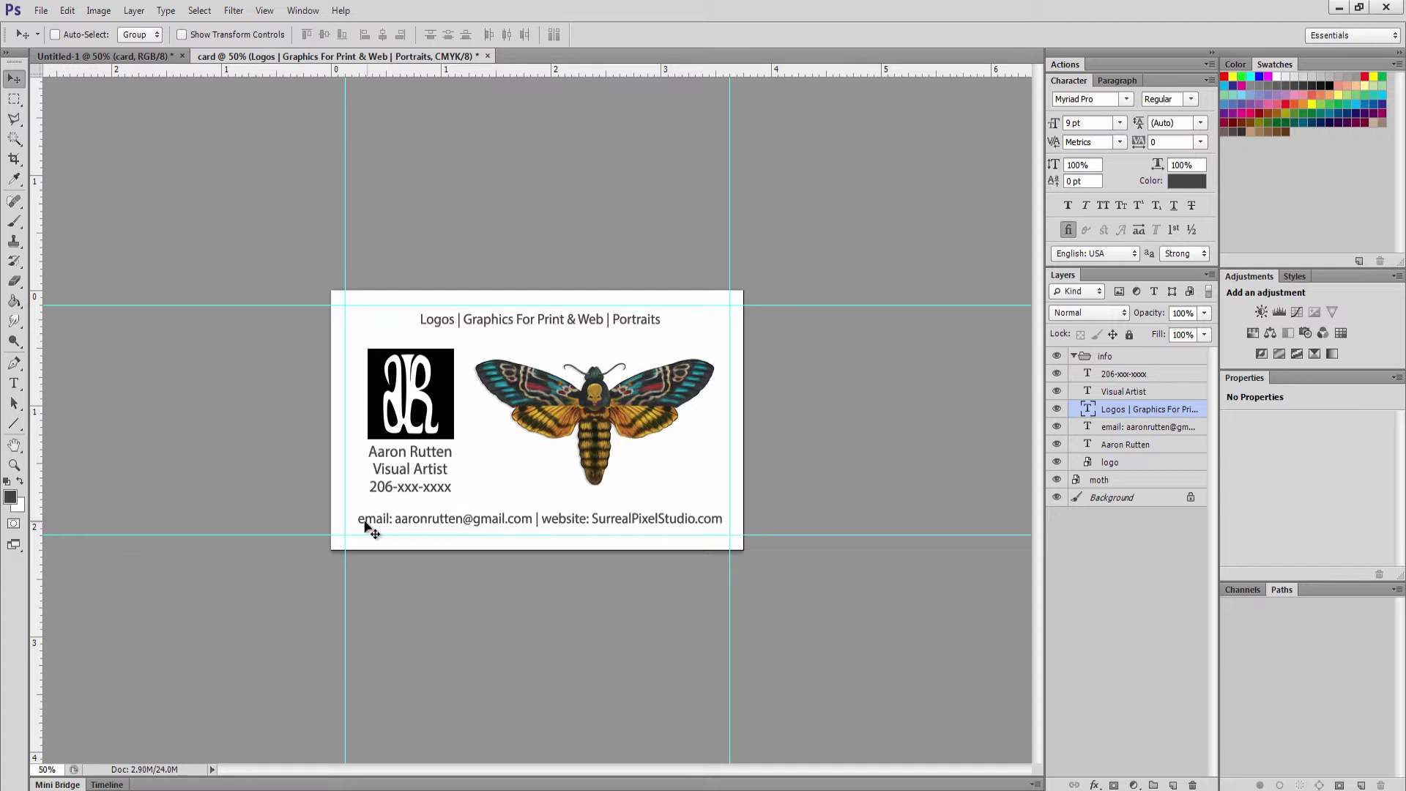
Align the contact line, then the services line, to the Background's horizontal centre
click(1136, 428)
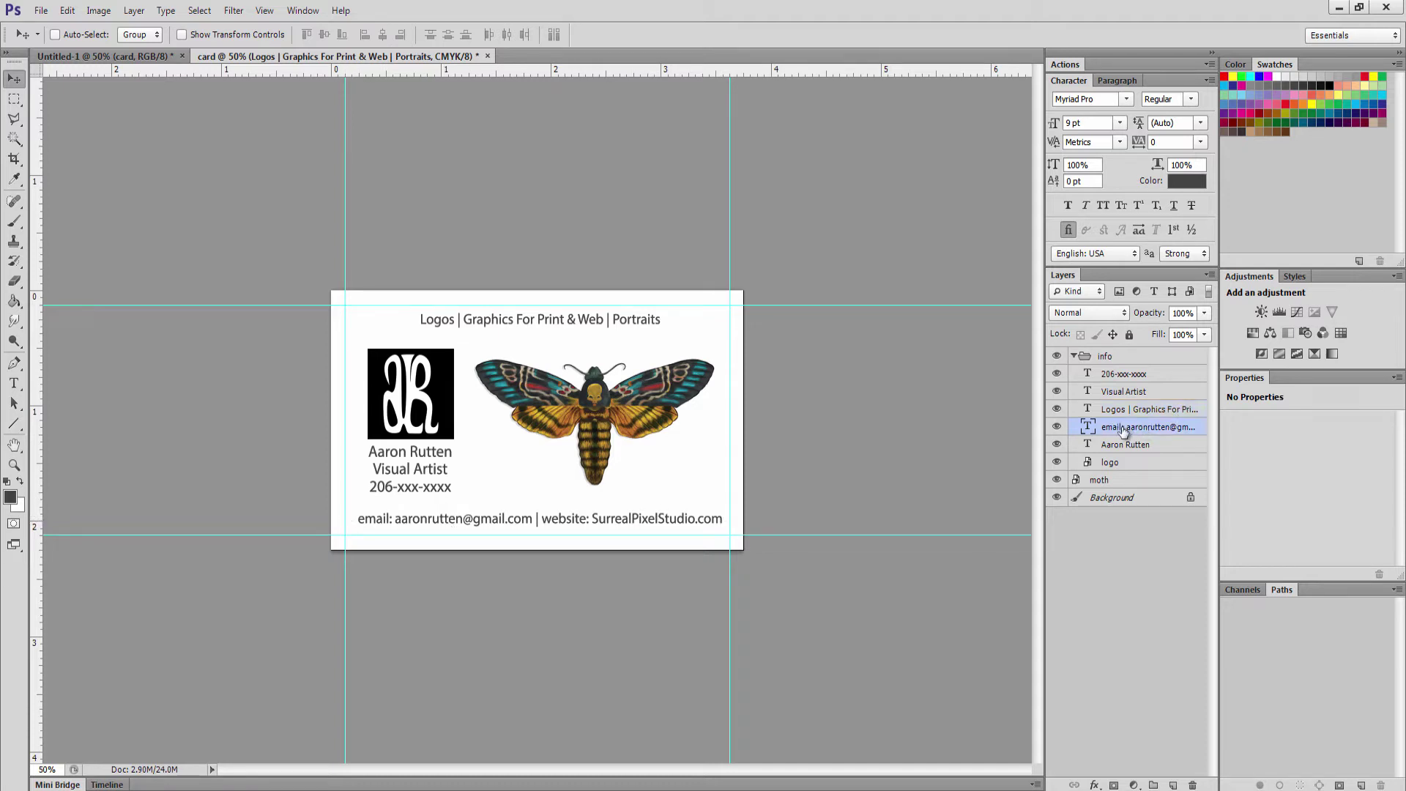
ctrl+click(1108, 500)
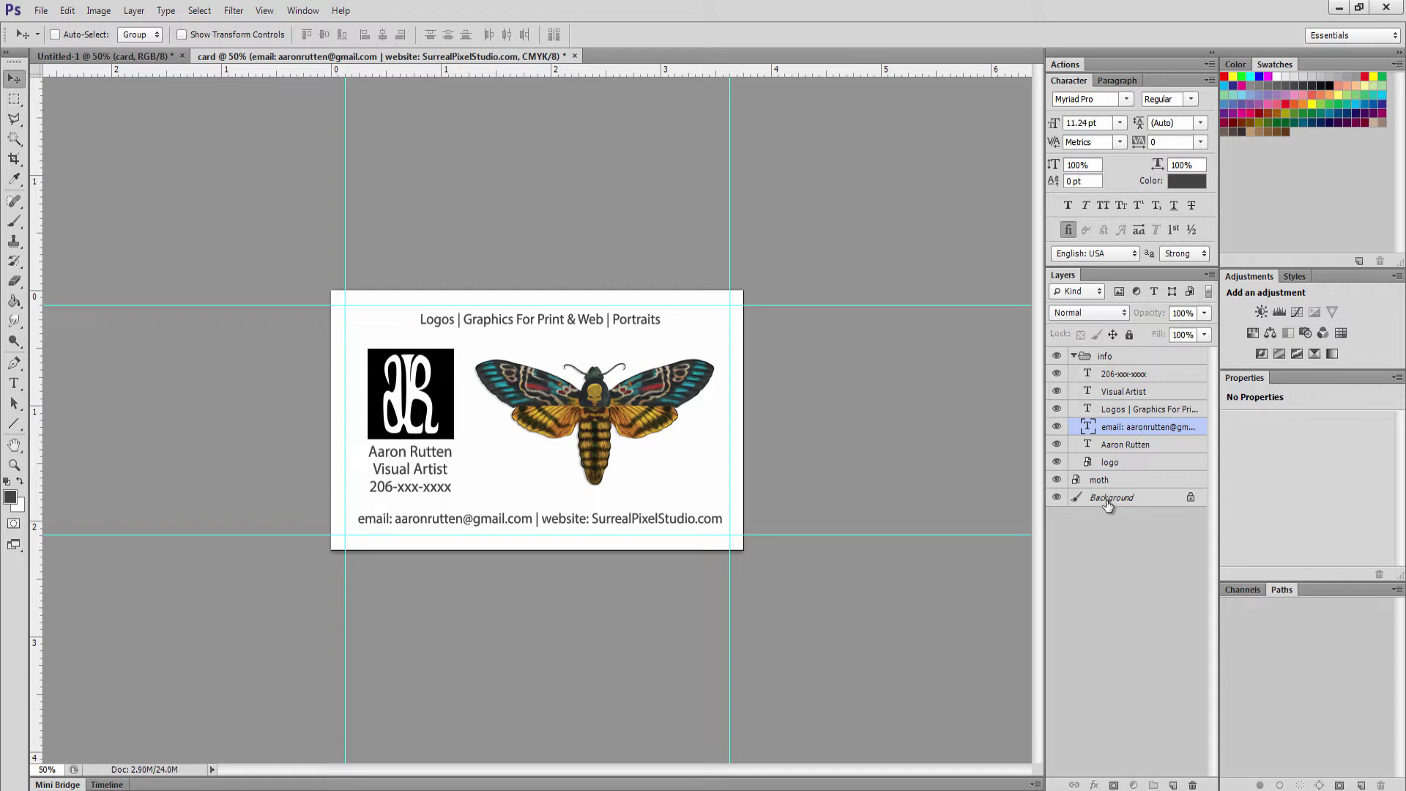
click(383, 36)
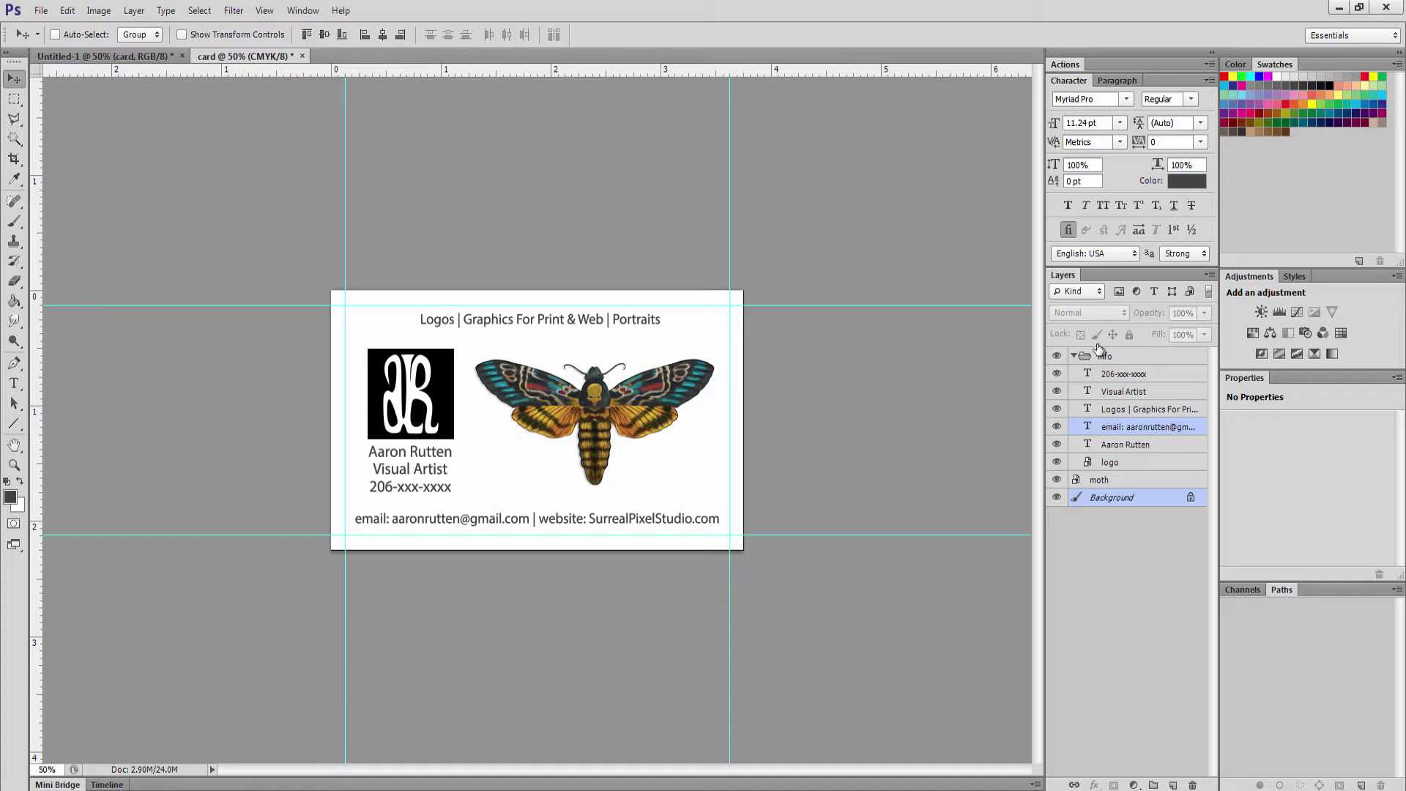
click(1113, 410)
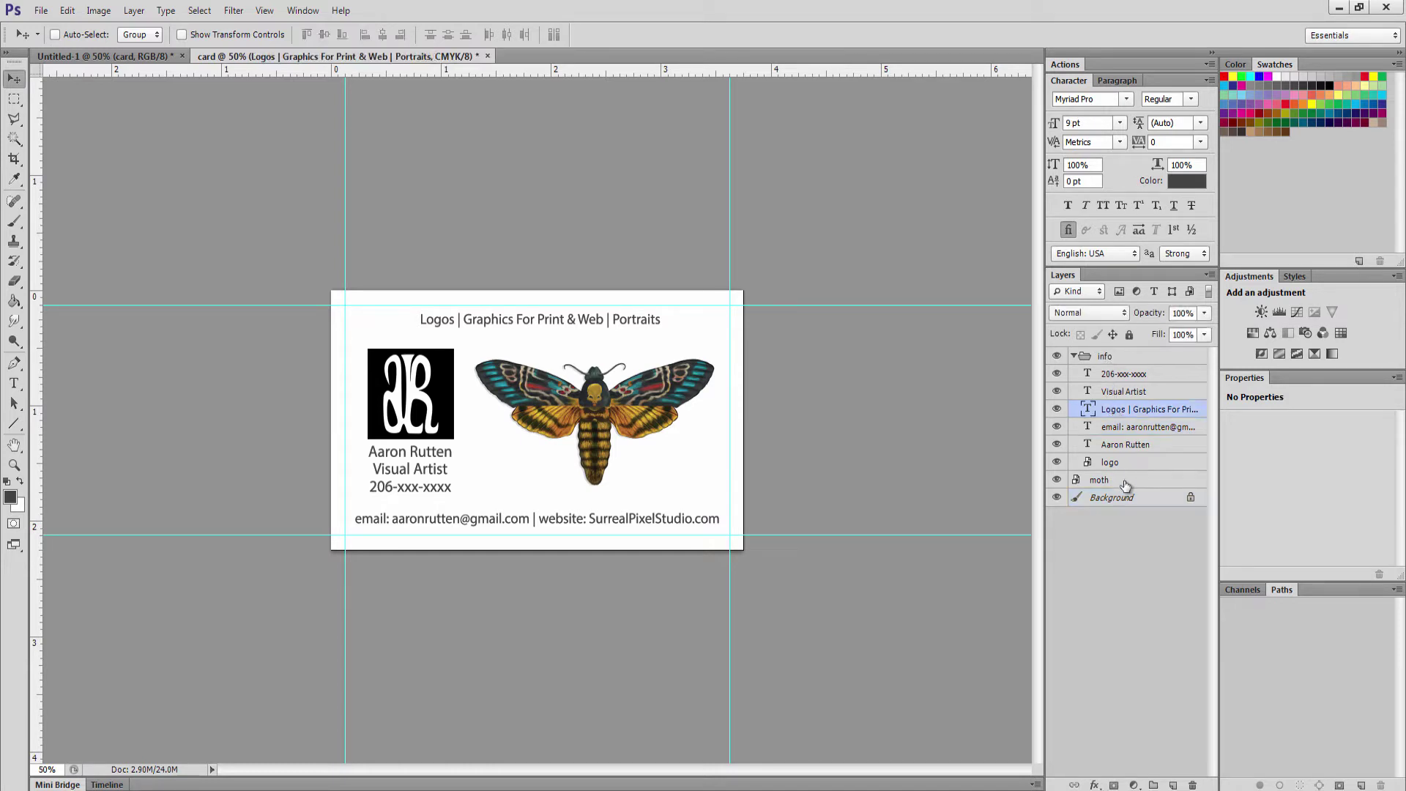
ctrl+click(1113, 499)
click(381, 42)
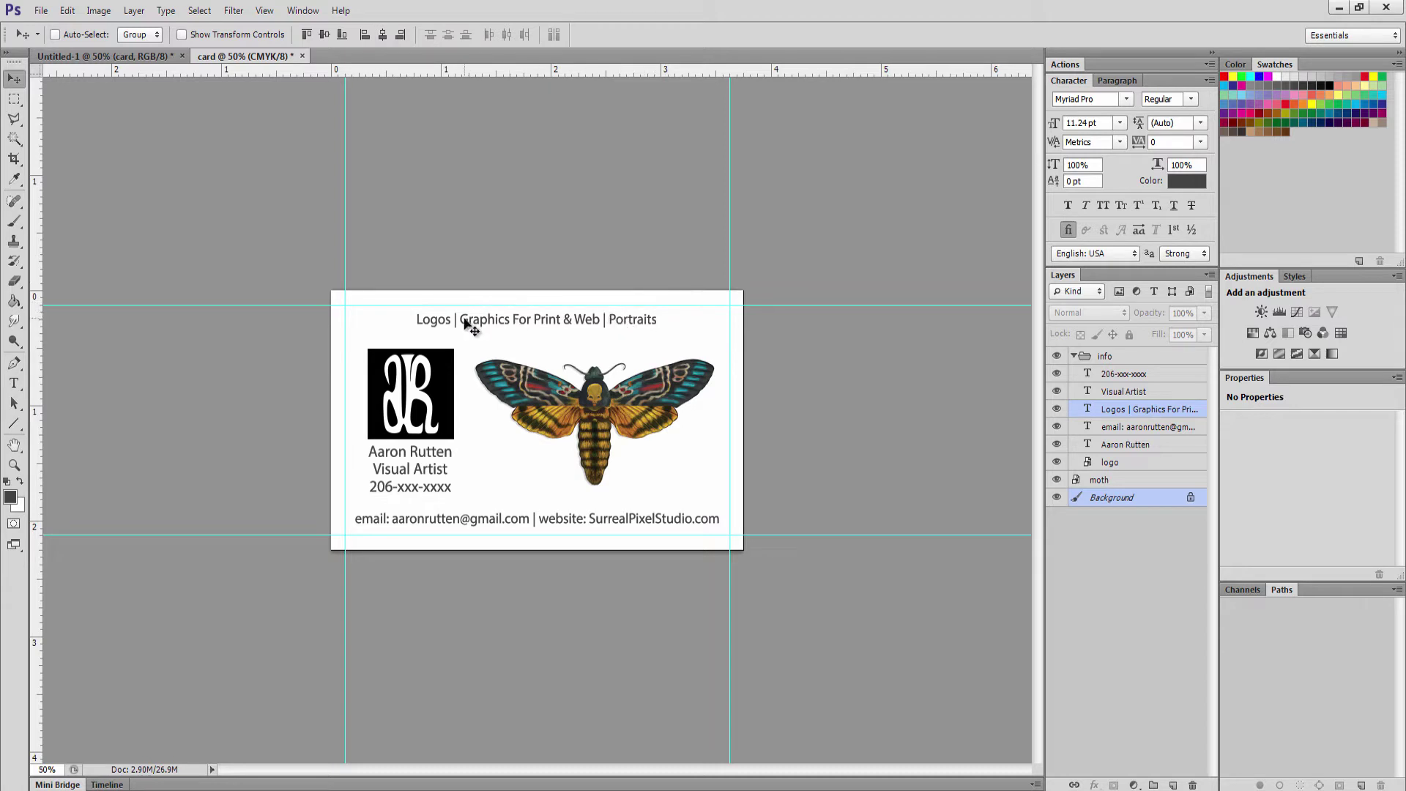
Zoom out to 16.67%, then zoom back in until the card shows at 66.67%
click(14, 465)
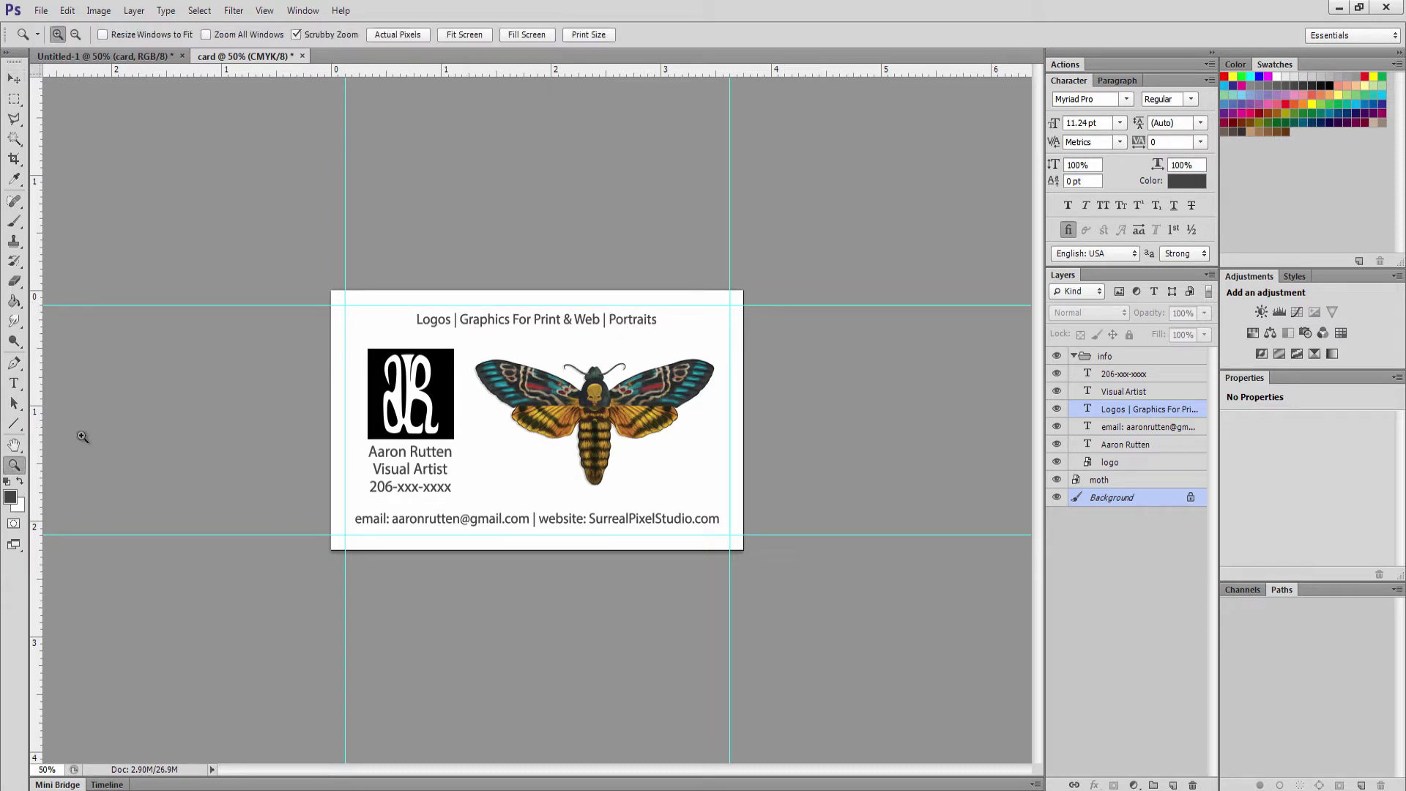
alt+click(480, 497)
alt+click(507, 451)
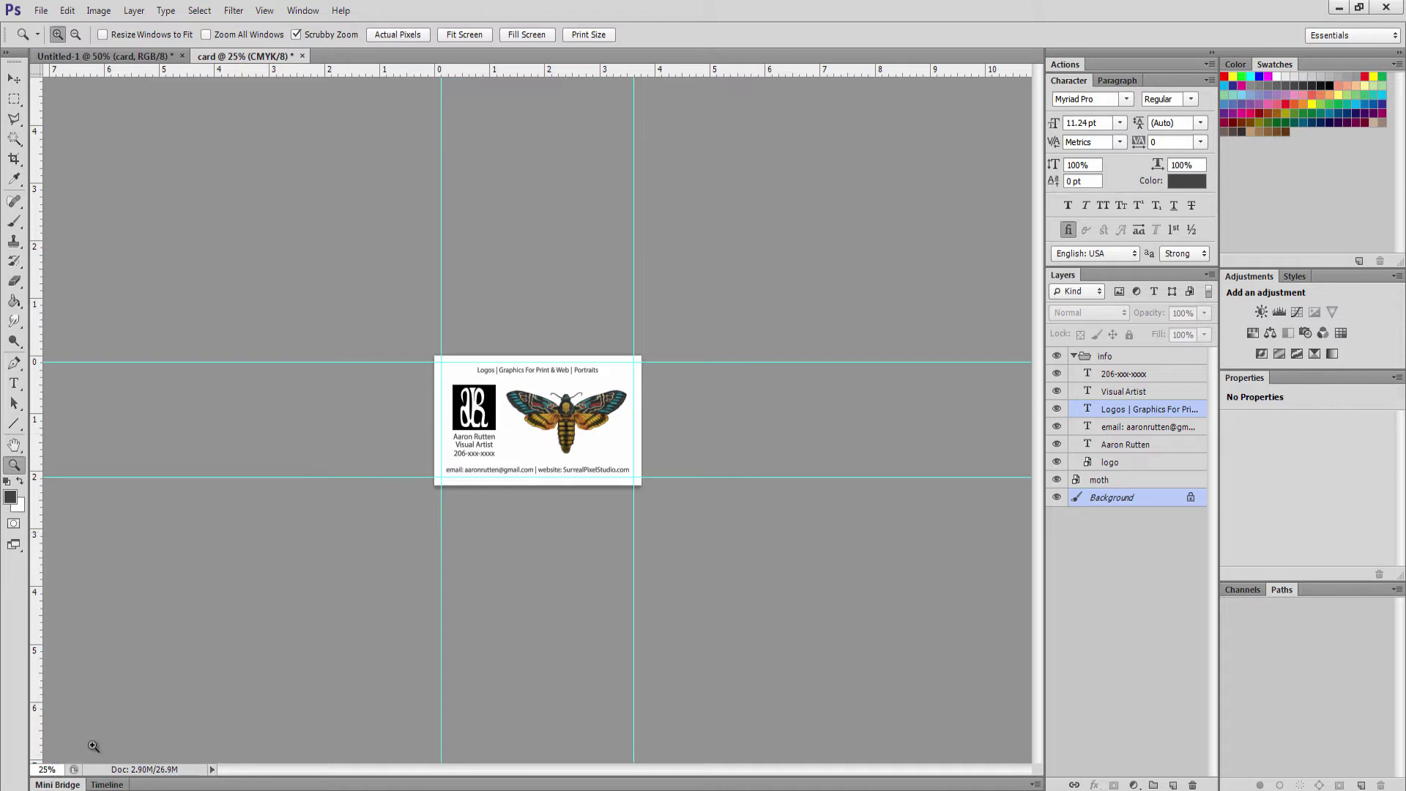
alt+click(523, 431)
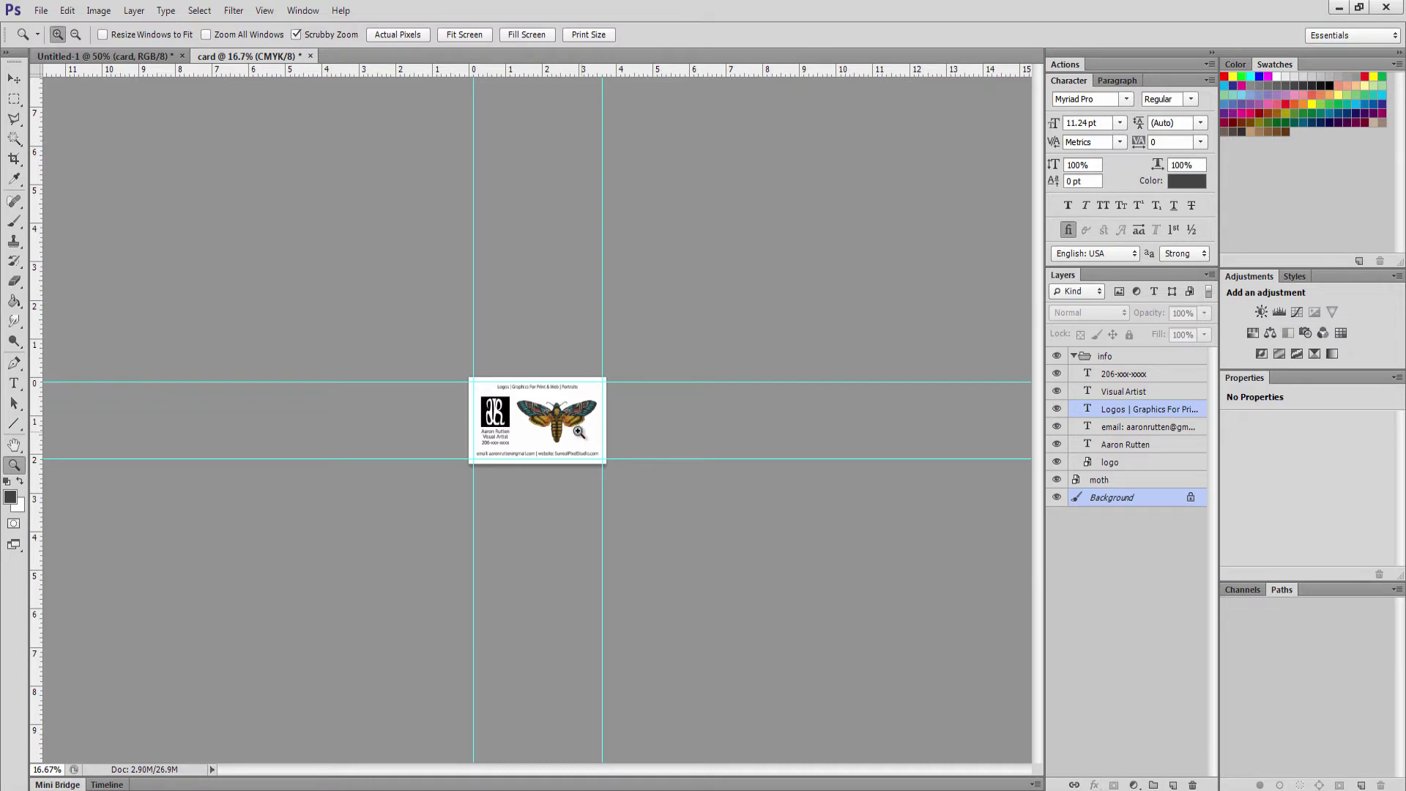
click(556, 422)
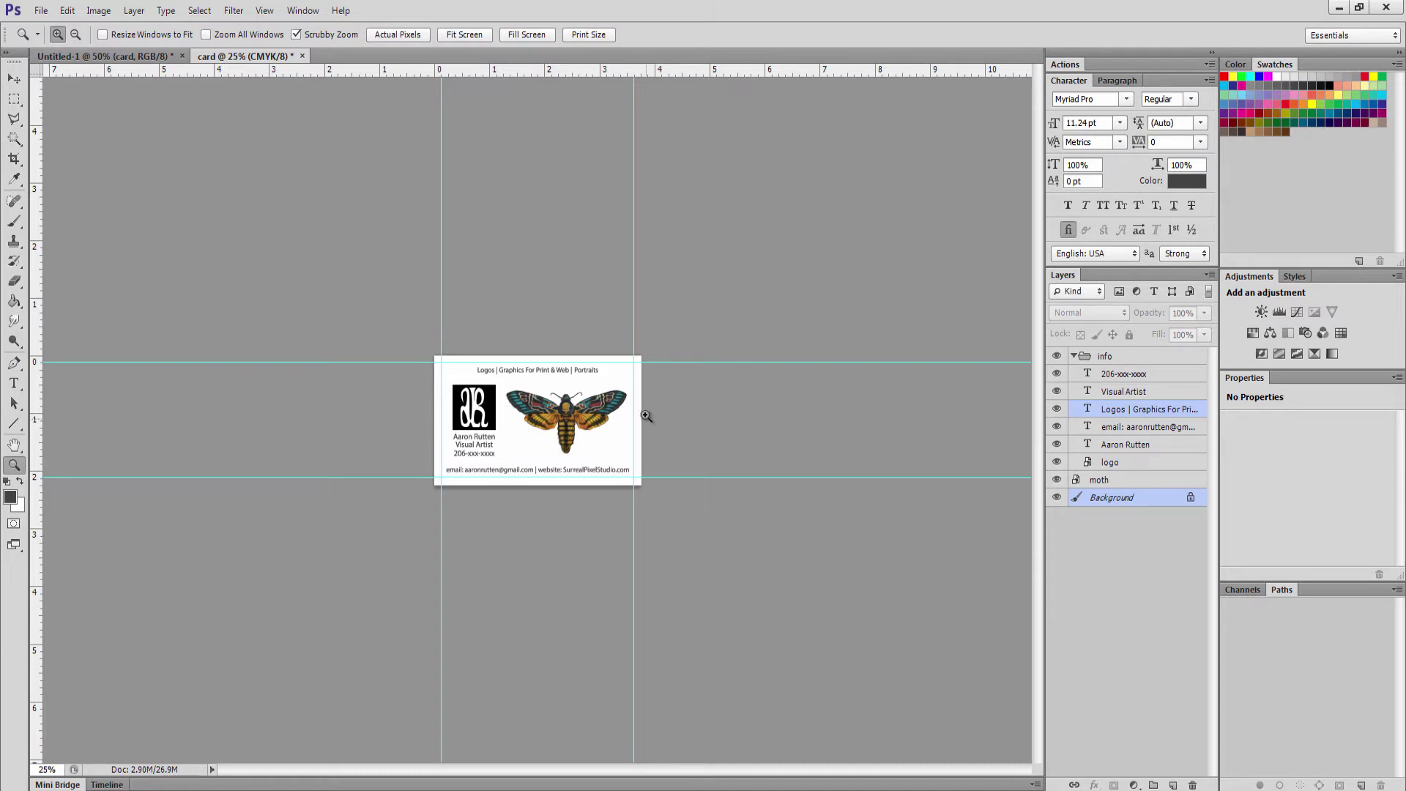
click(598, 432)
click(586, 432)
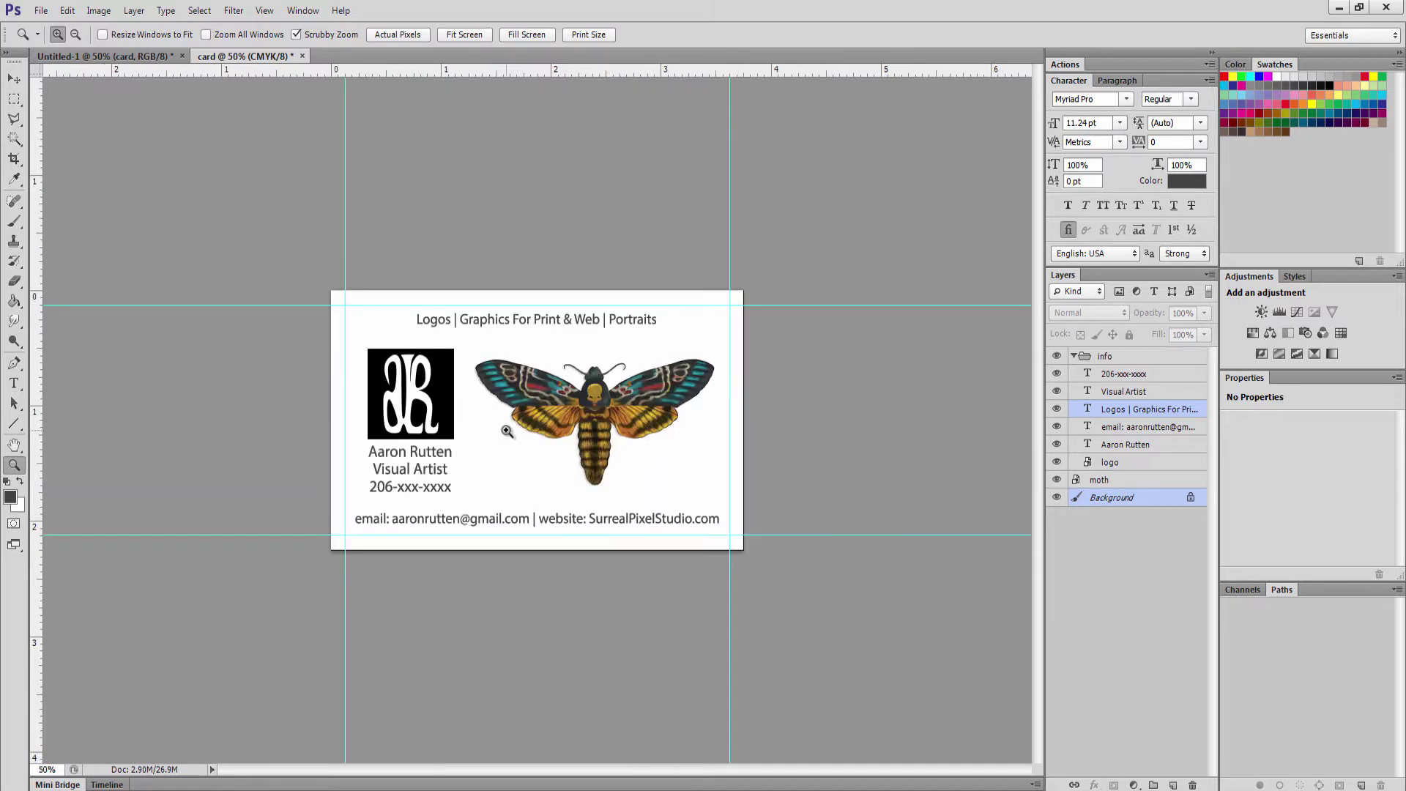
click(507, 430)
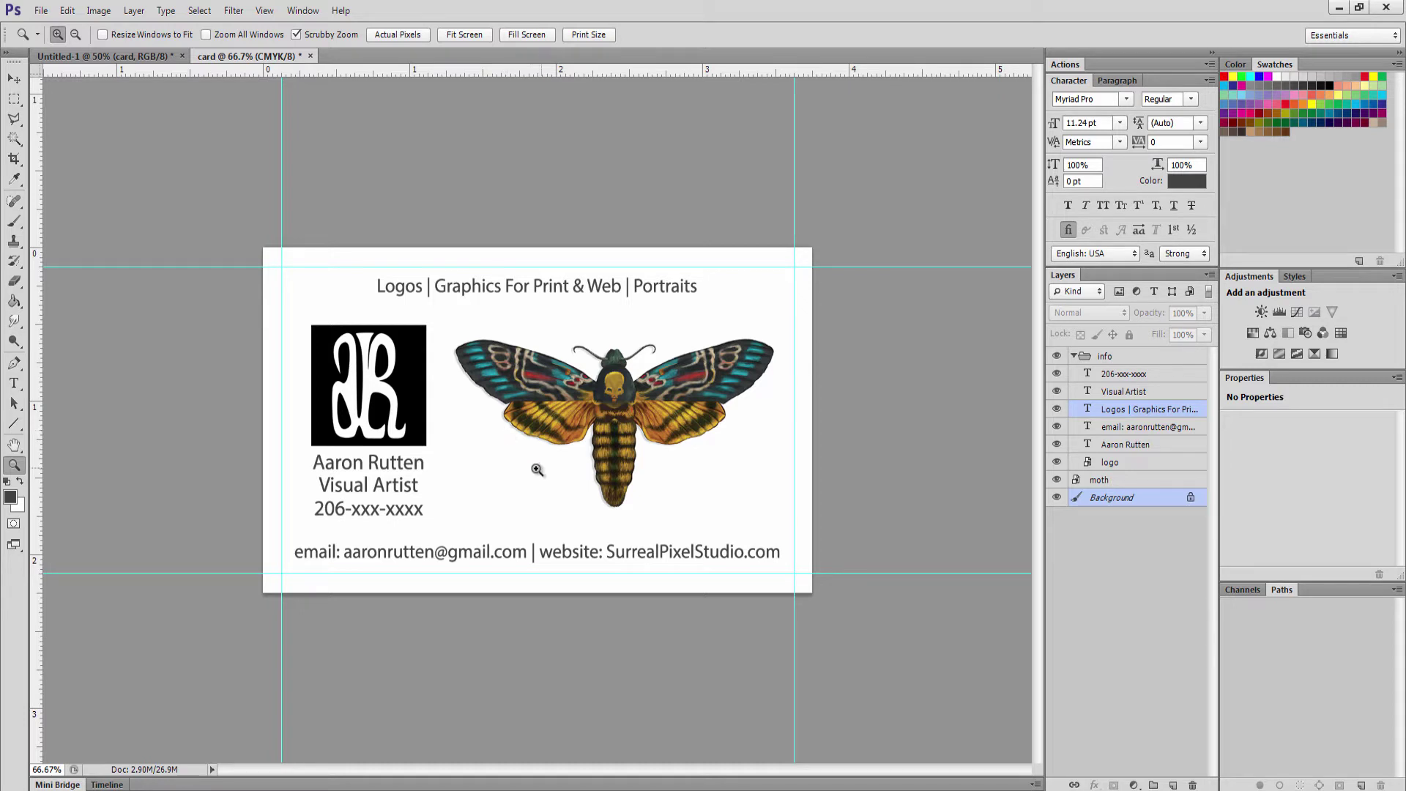
Add a new layer above Background and name it 'bg'
click(1105, 501)
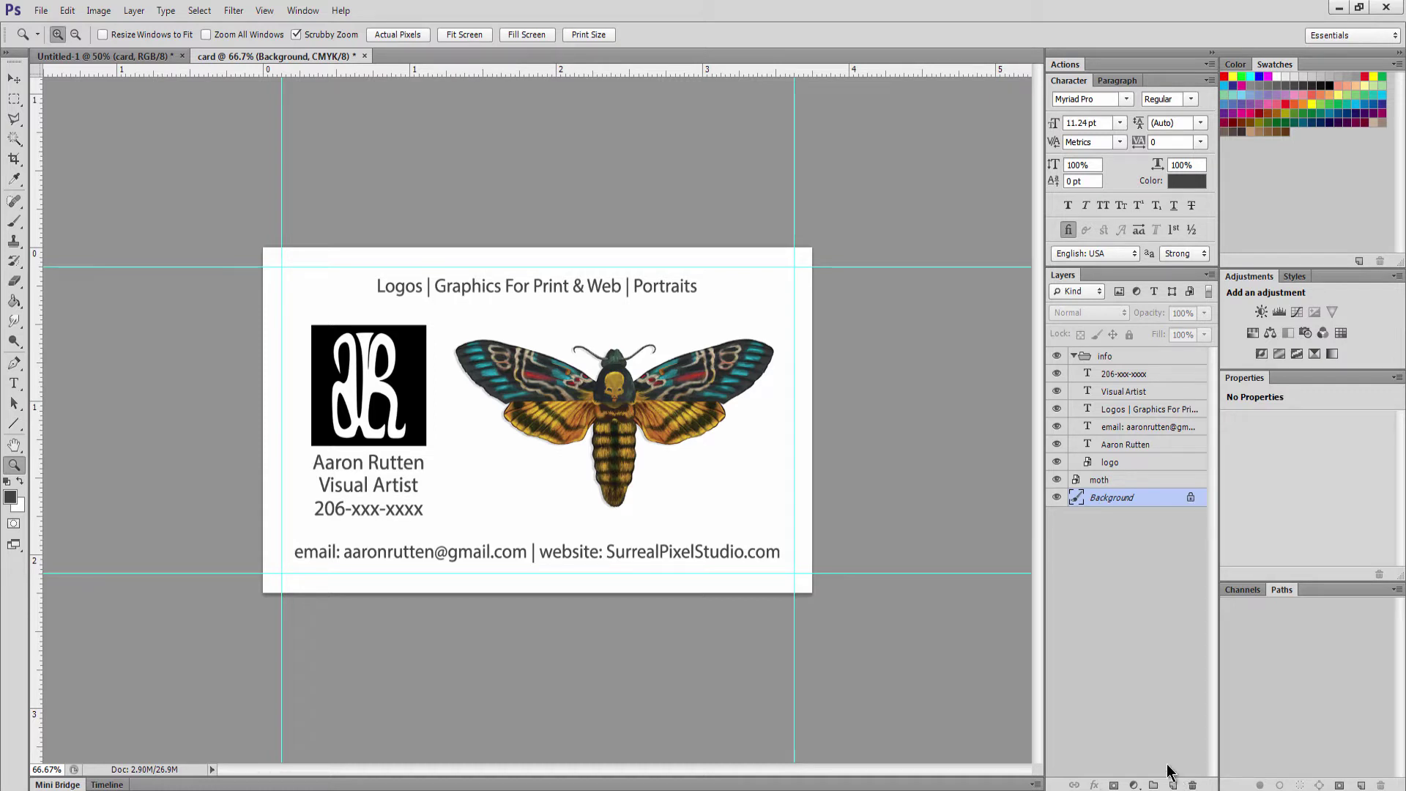
click(1173, 783)
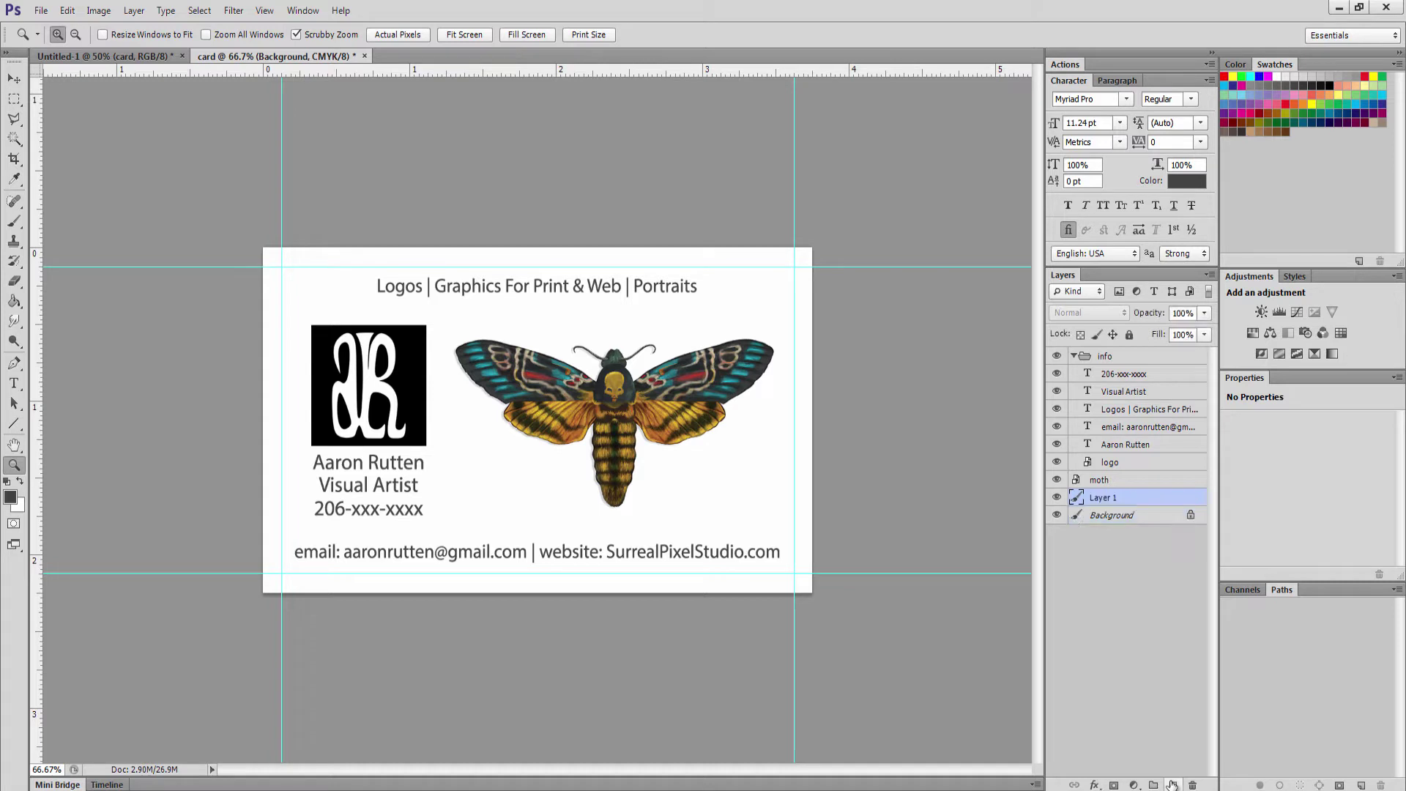
double_click(1102, 498)
text(bg)
key(Return)
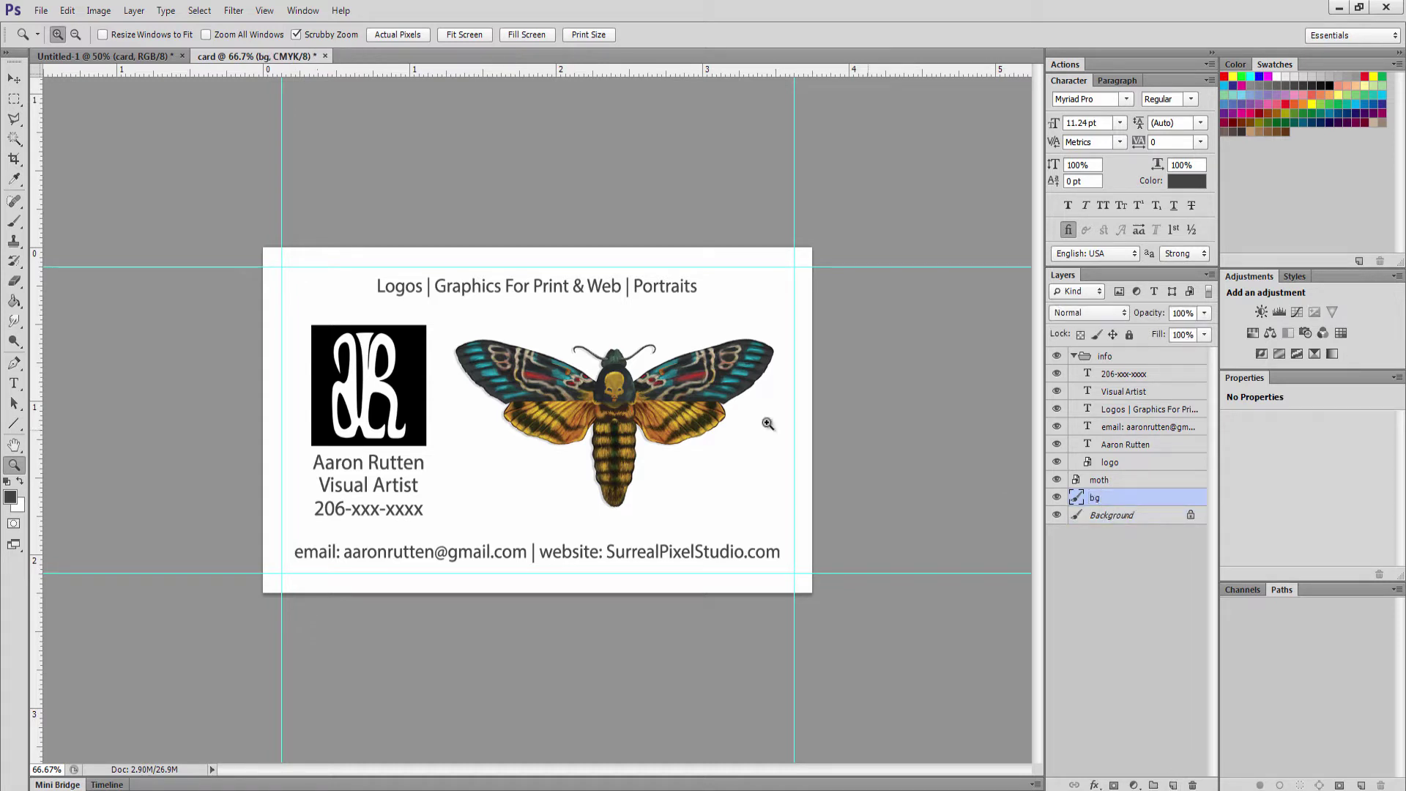
Fill the bg layer with yellow from Swatches using the Paint Bucket, then select the moth layer
click(14, 302)
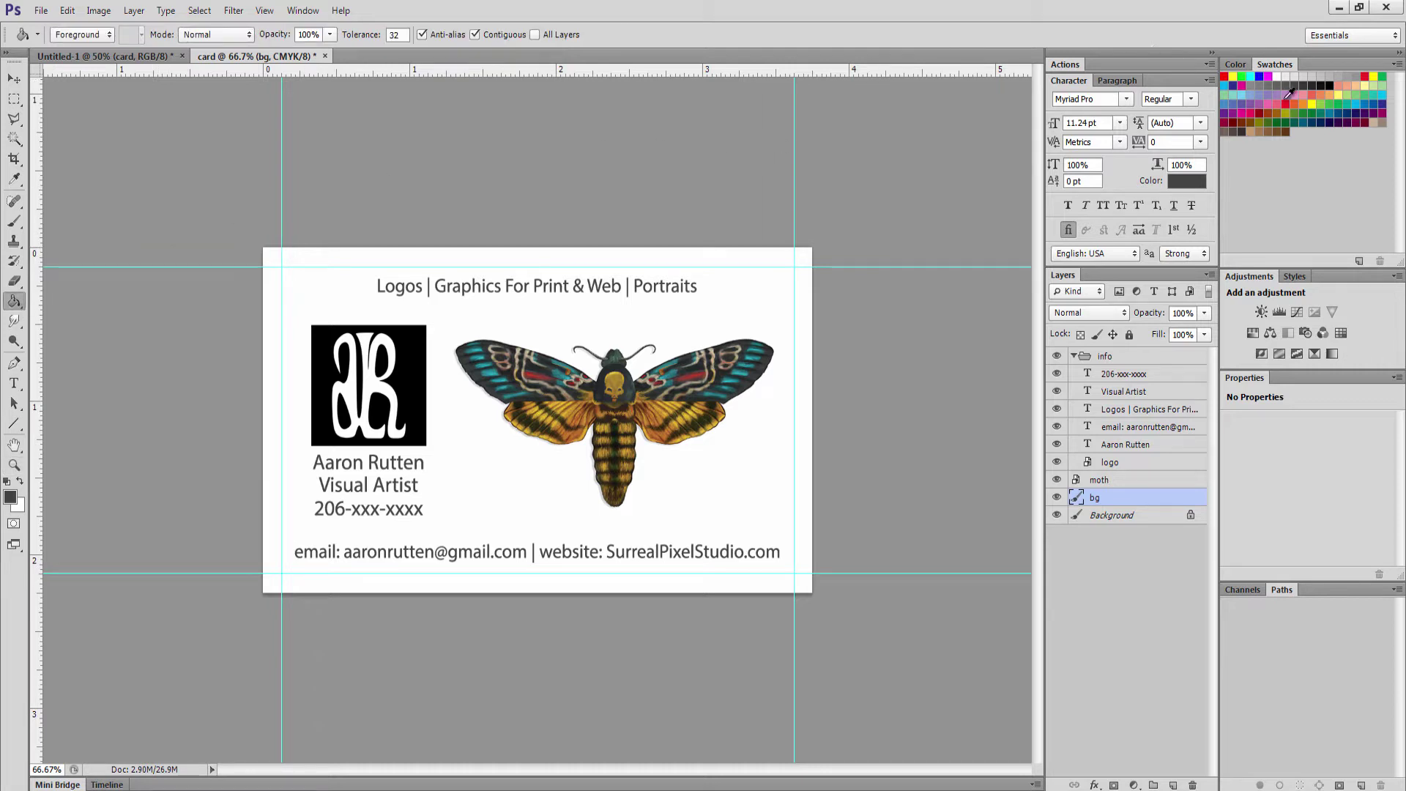
click(1314, 101)
click(732, 314)
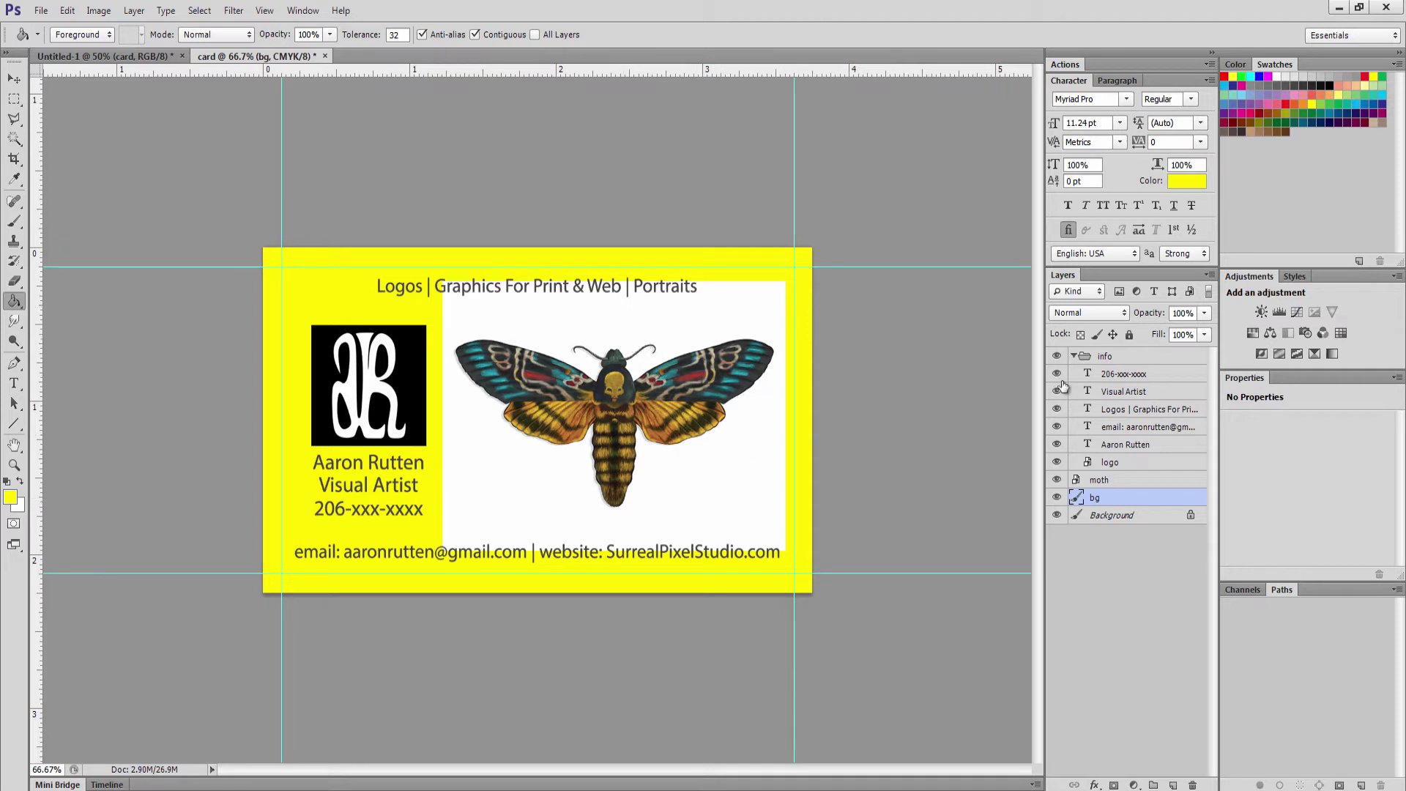
click(1111, 462)
click(1100, 480)
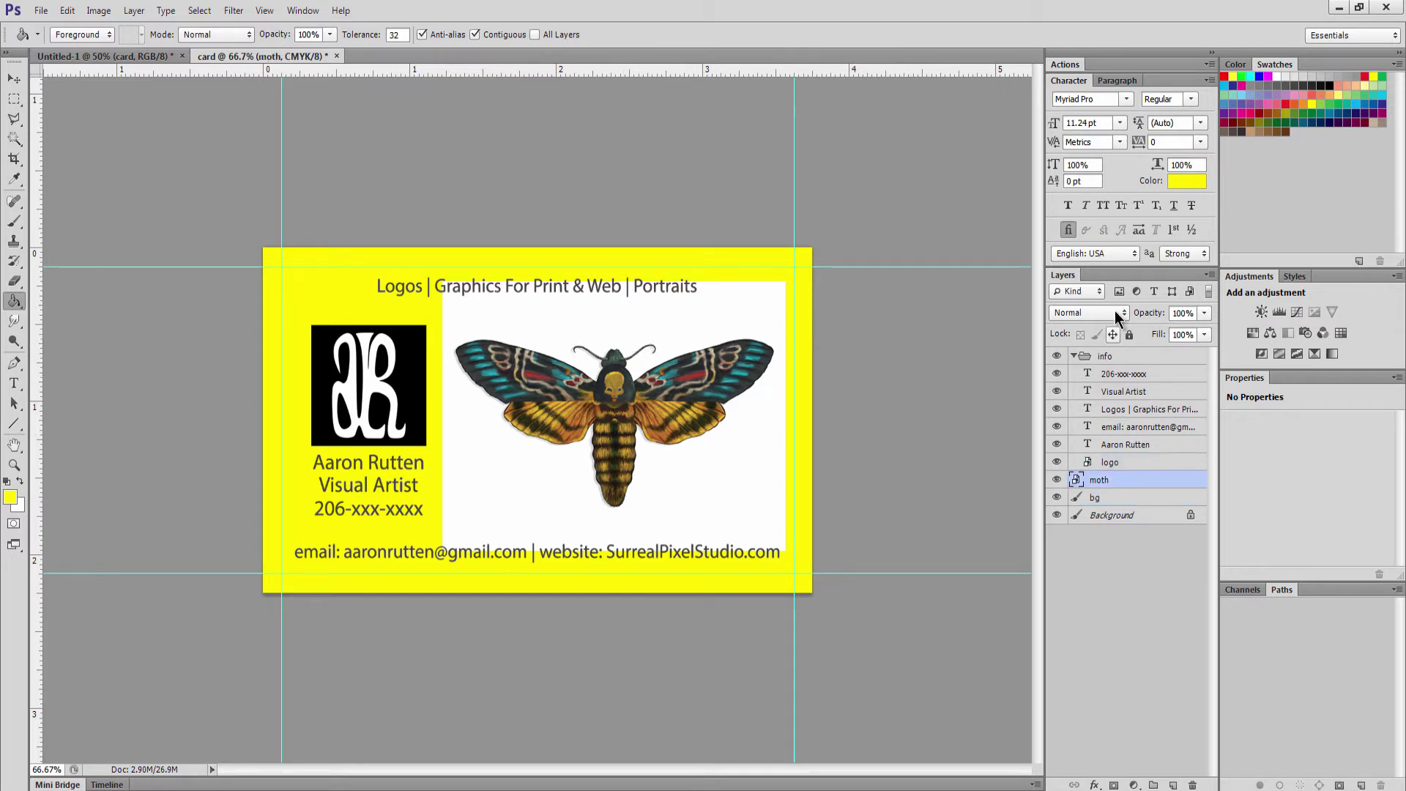
Set the moth layer to Multiply and hide the yellow bg layer
click(1095, 314)
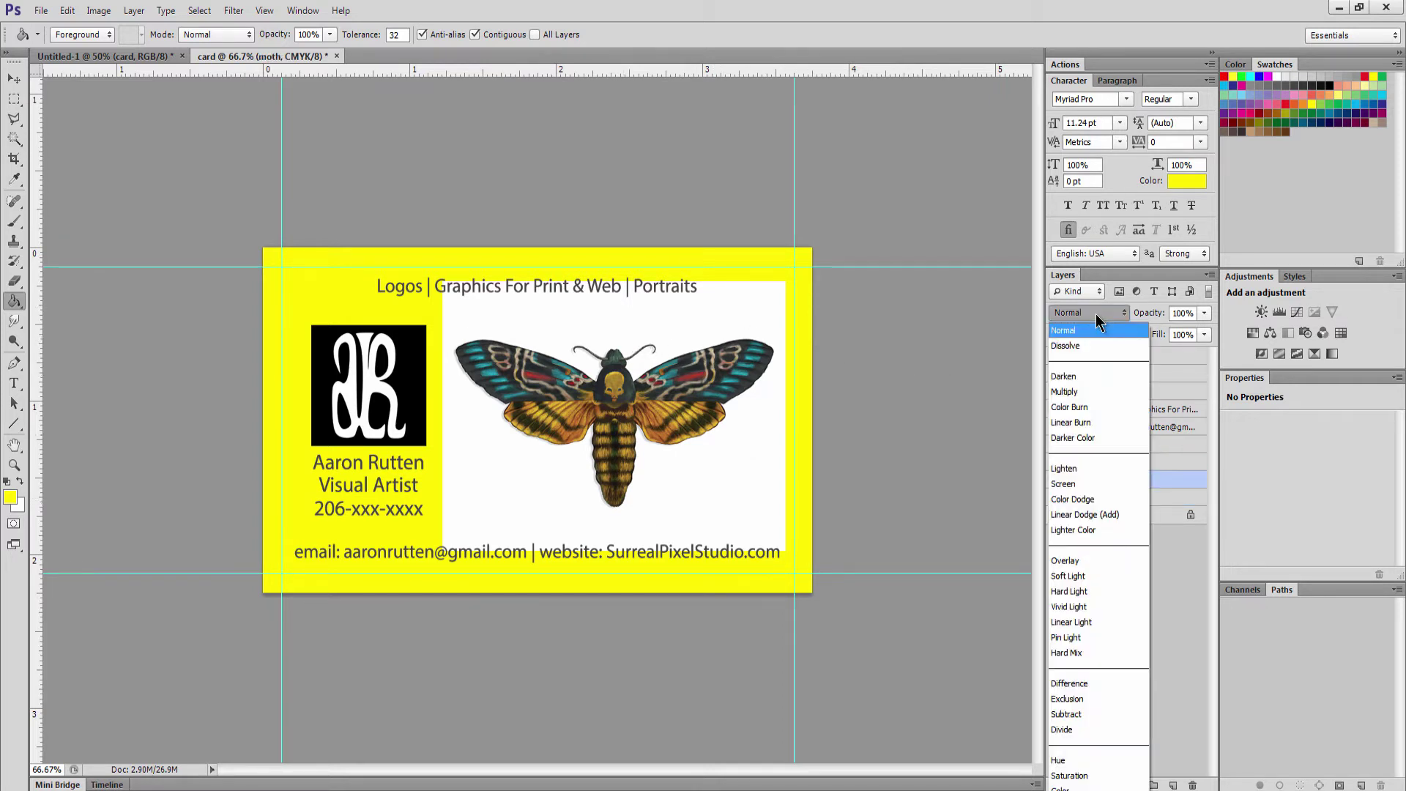
click(1082, 391)
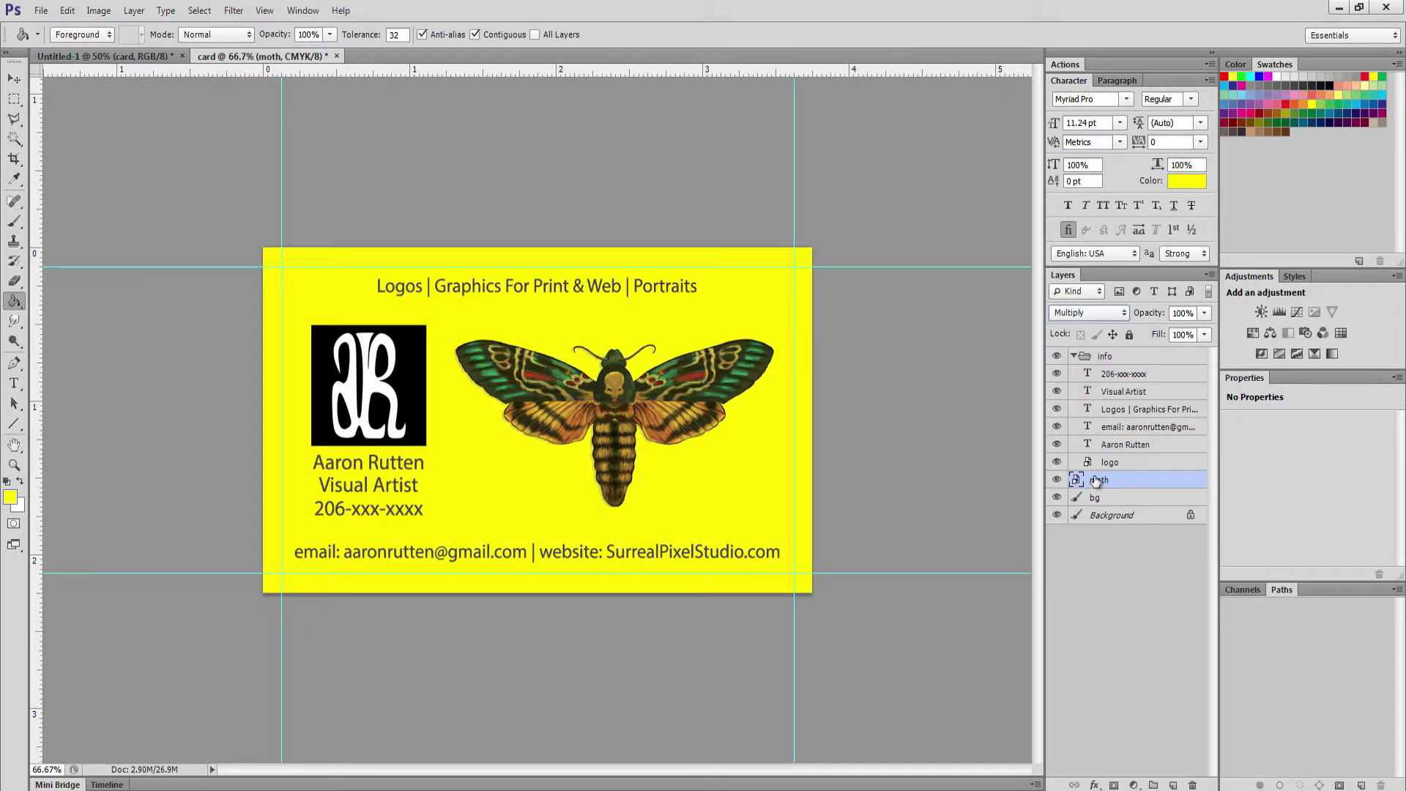
click(1057, 498)
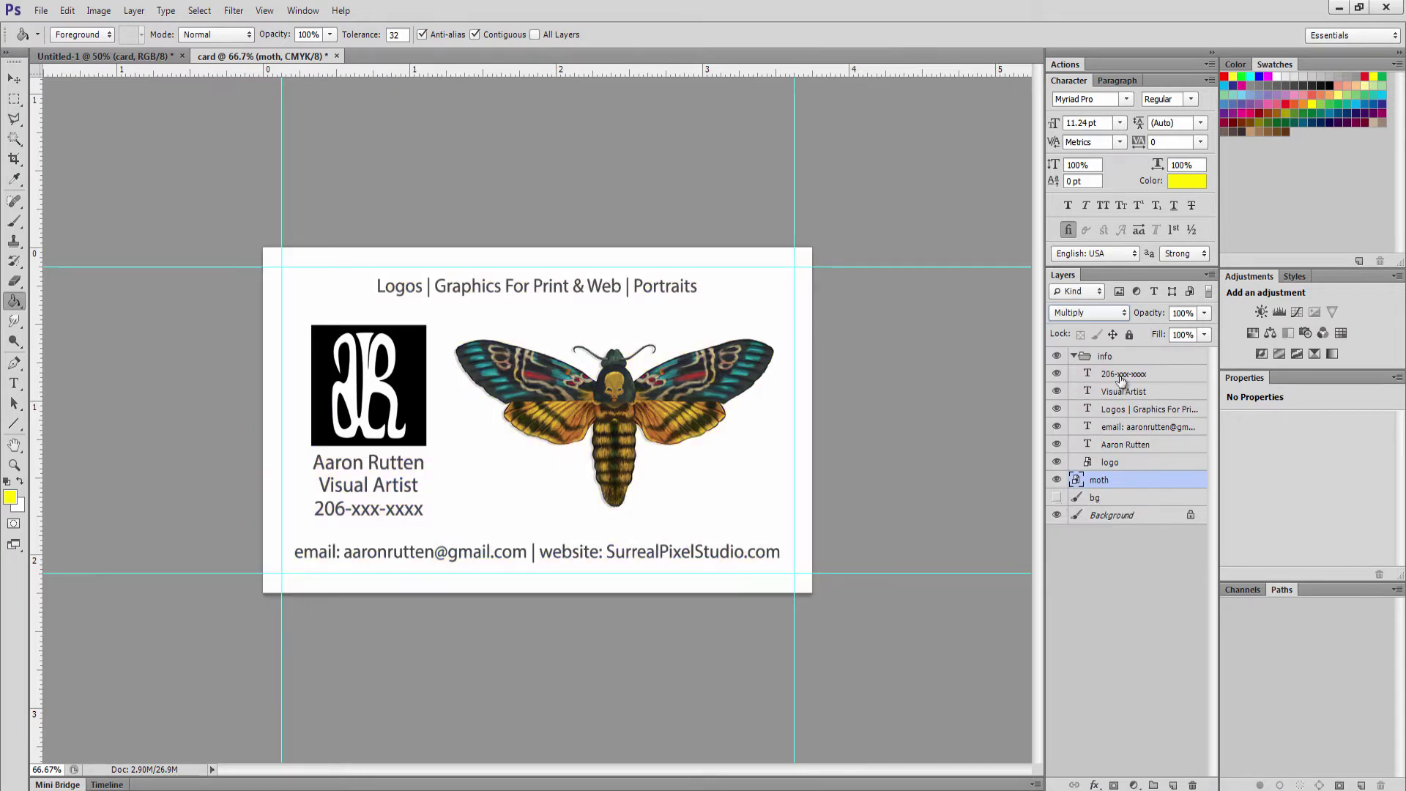
Try the moth above the info group, then undo and return it between logo and bg
key(v)
drag(1089, 485, 1114, 349)
drag(570, 391, 612, 393)
click(1073, 314)
click(1073, 314)
key(ctrl+alt+z)
key(ctrl+alt+z)
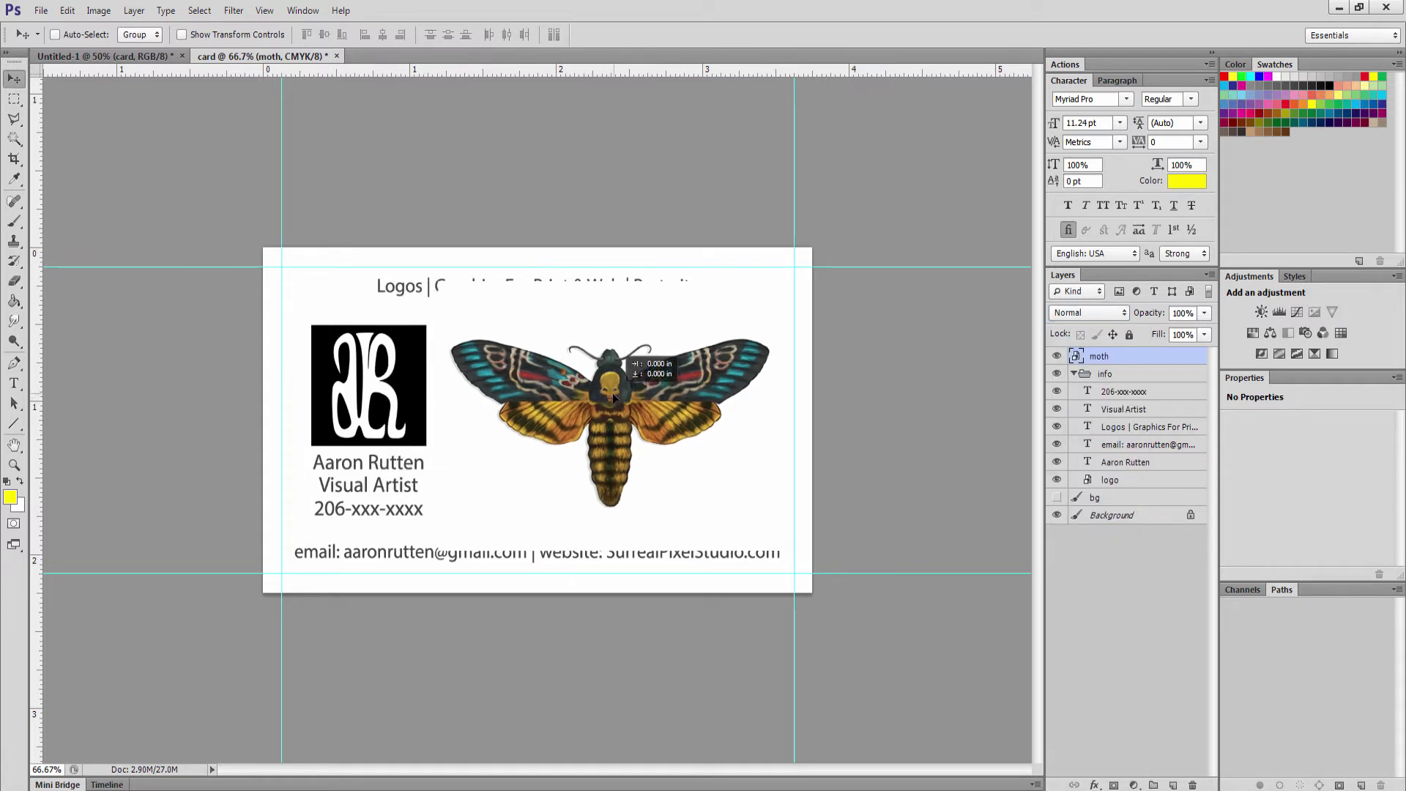
drag(1104, 361, 1099, 488)
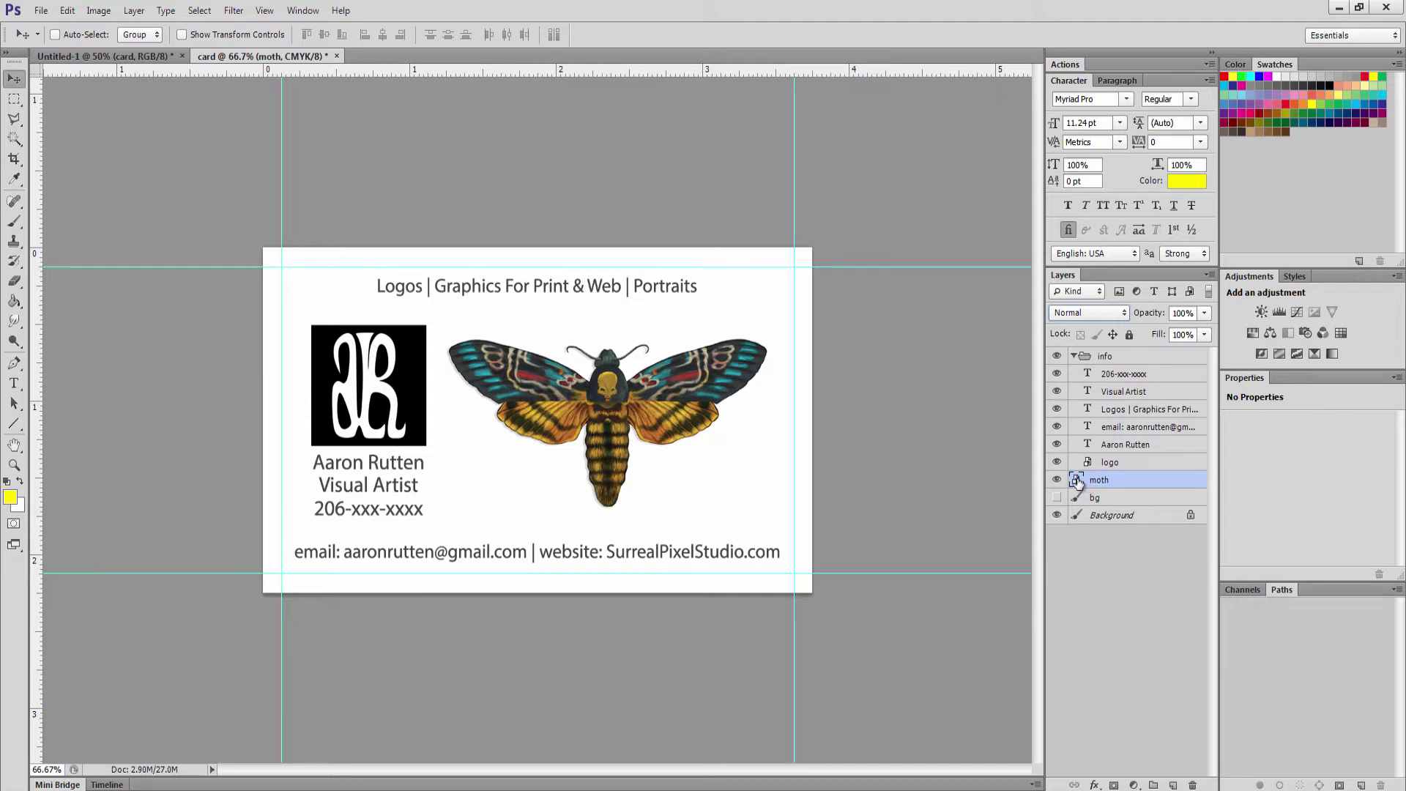
Show bg again and set the moth's This Layer Blend If white slider to about 208
click(1056, 497)
double_click(1157, 480)
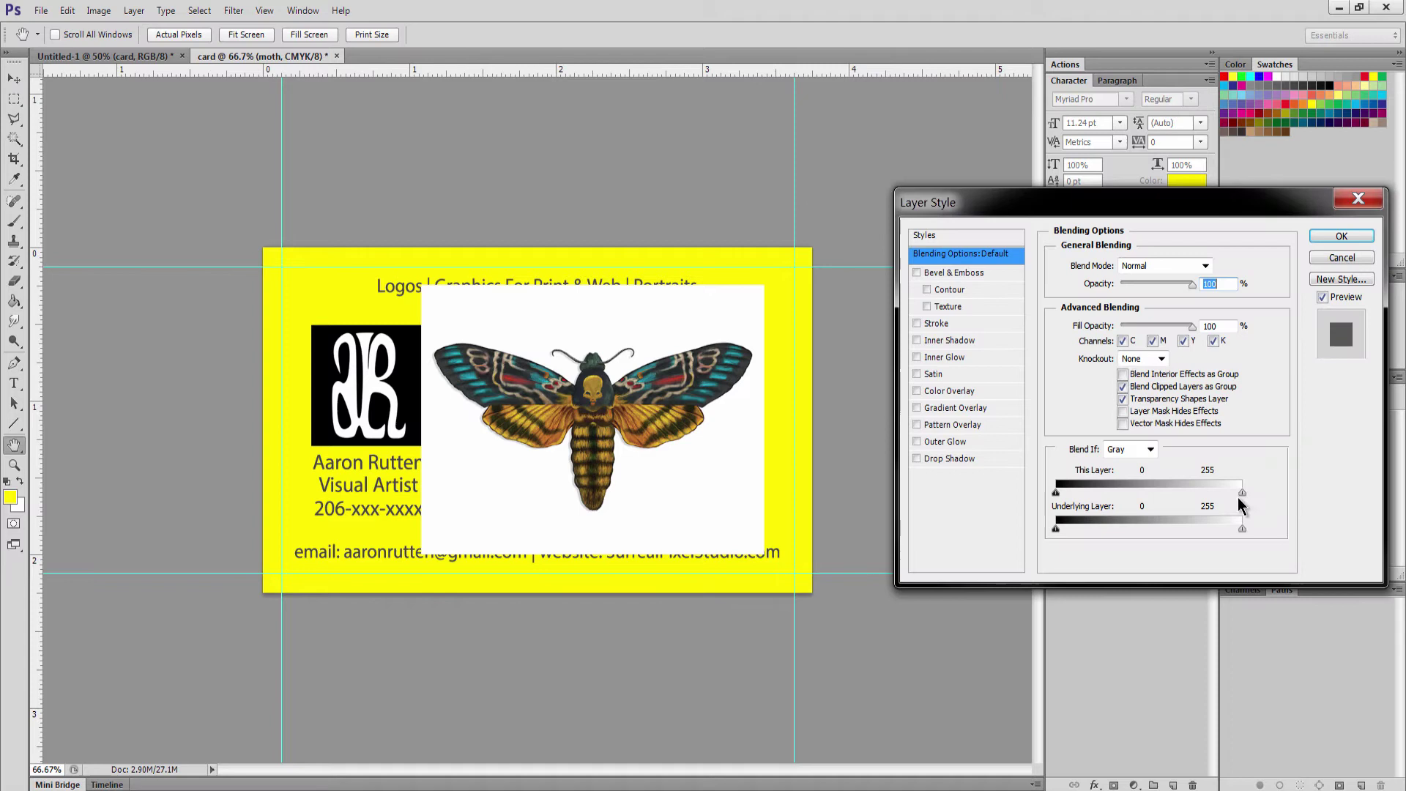
drag(1238, 498, 1209, 498)
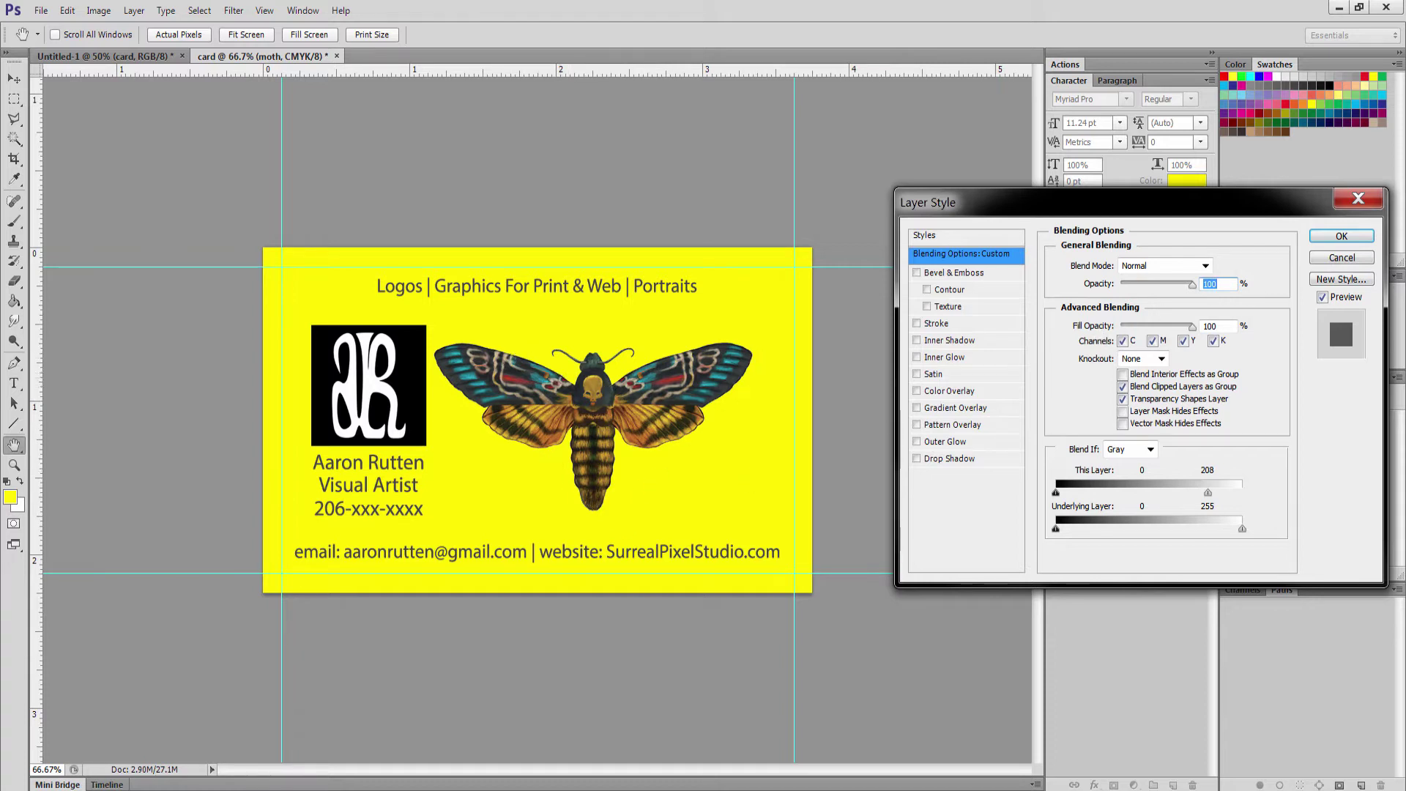
click(1341, 236)
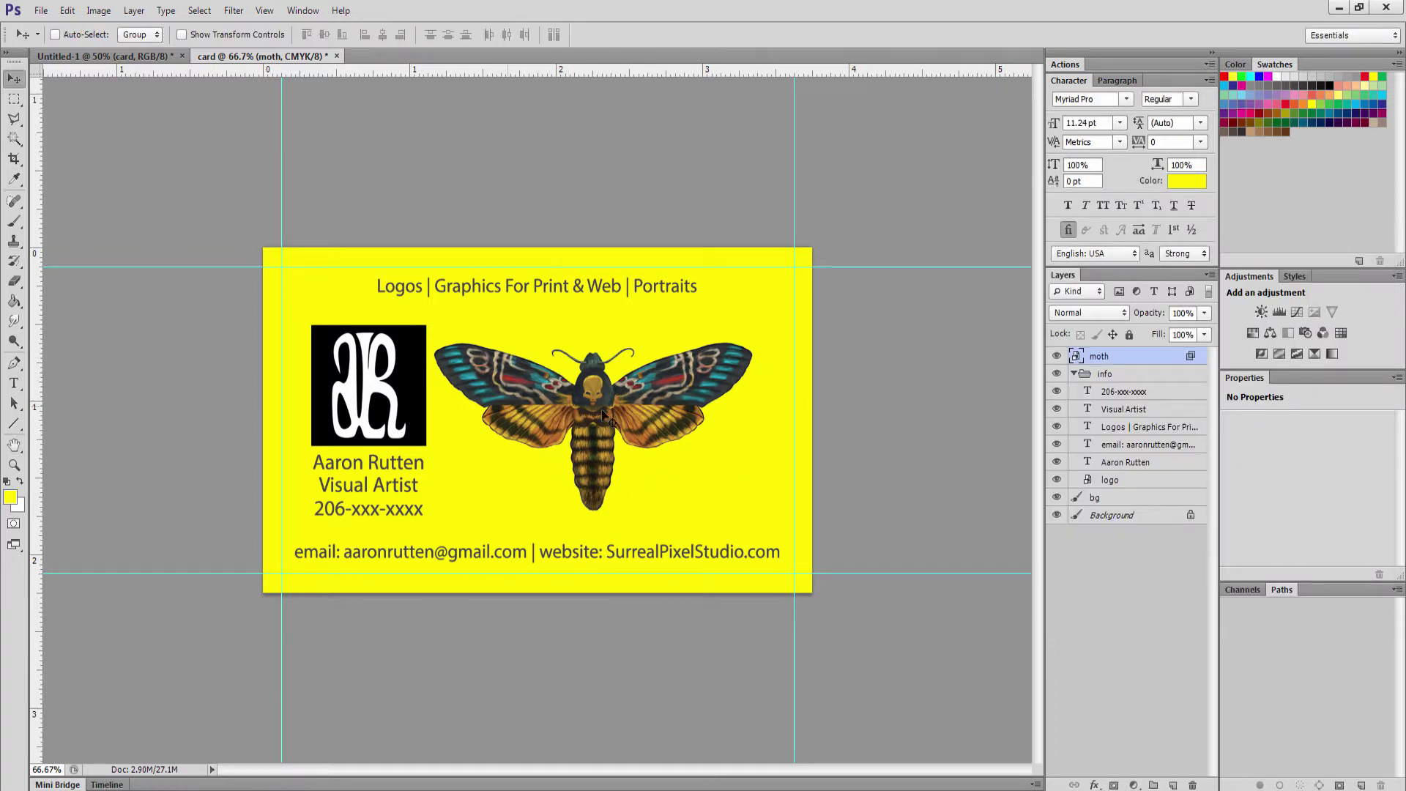
Set the logo layer to Multiply and move the moth layer below the logo
click(1113, 481)
click(1092, 315)
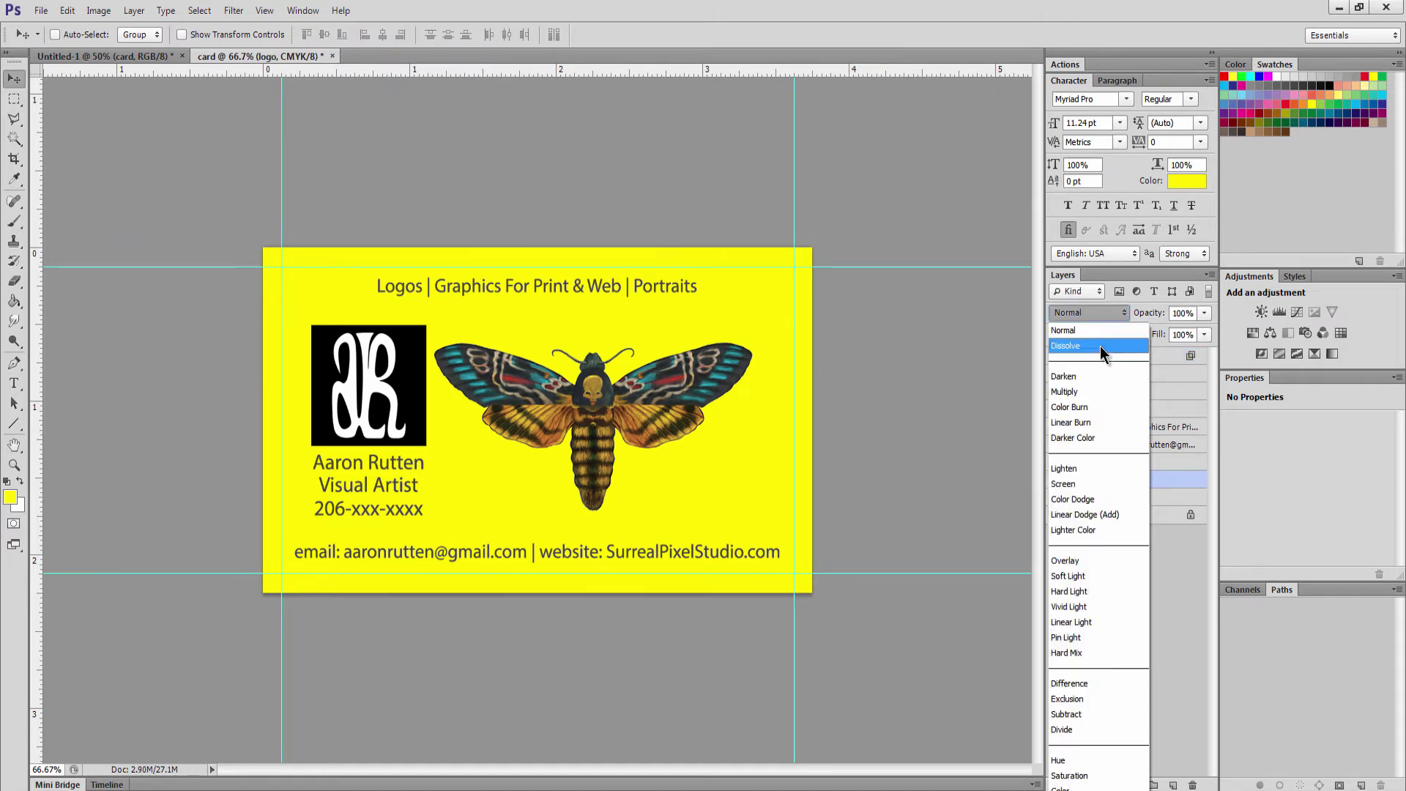
click(1100, 389)
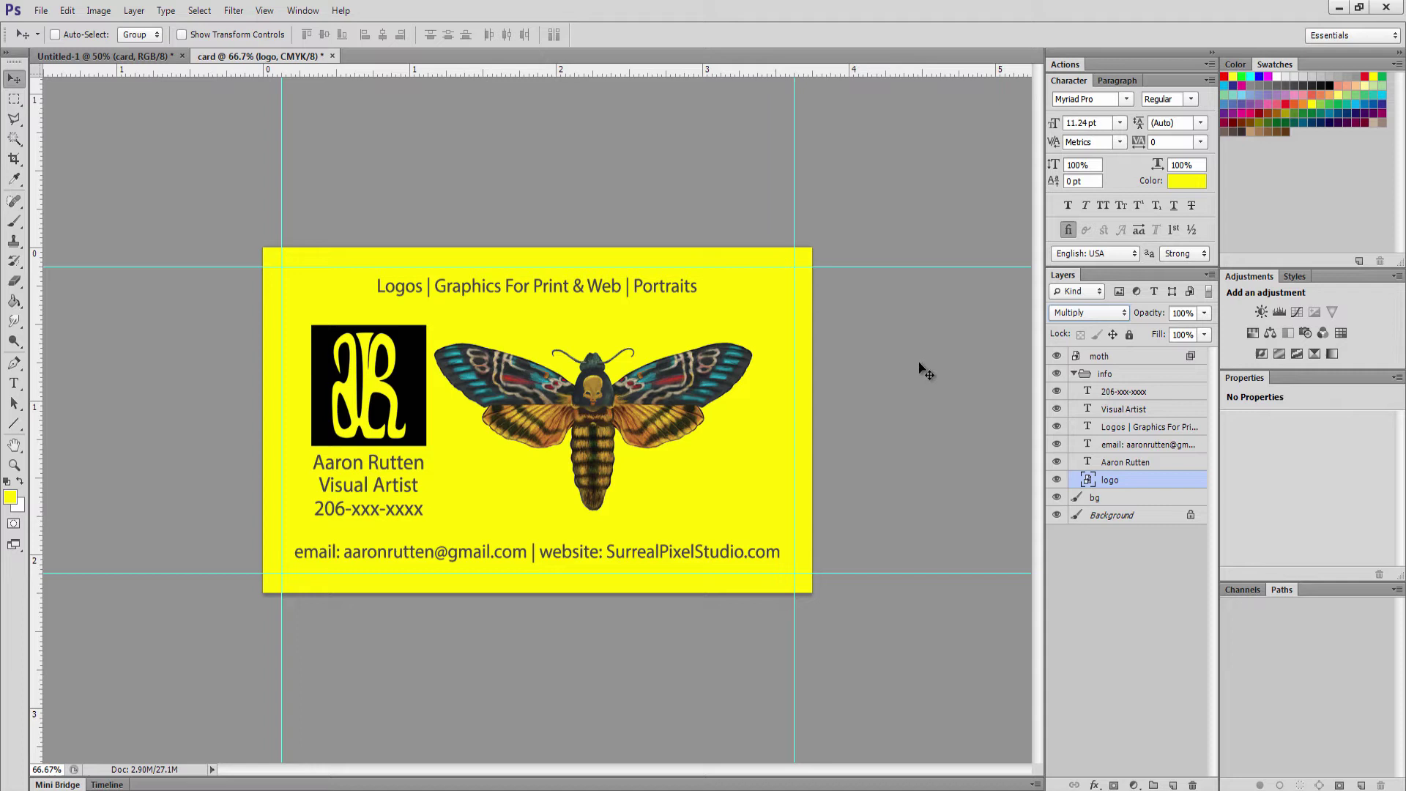
key(z)
alt+click(480, 472)
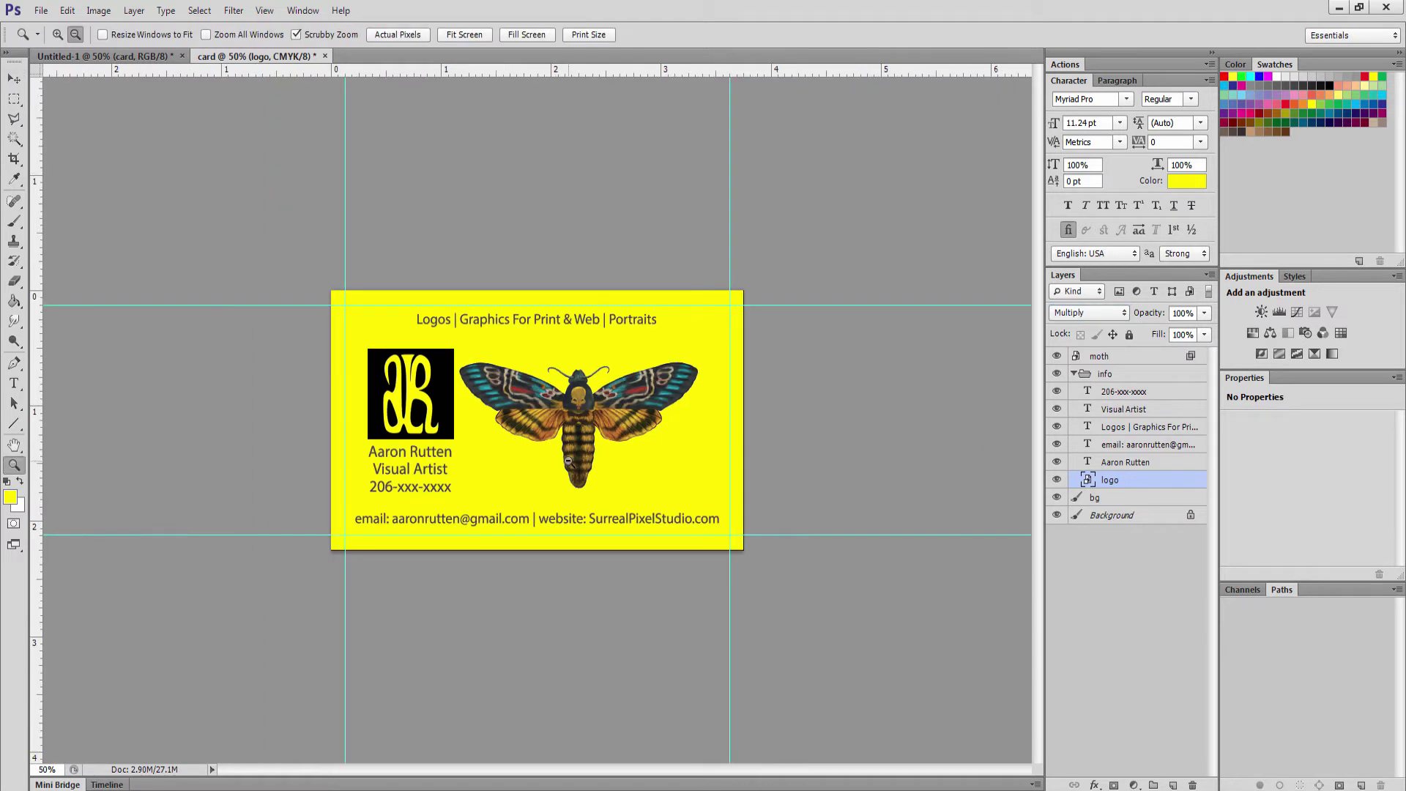
key(v)
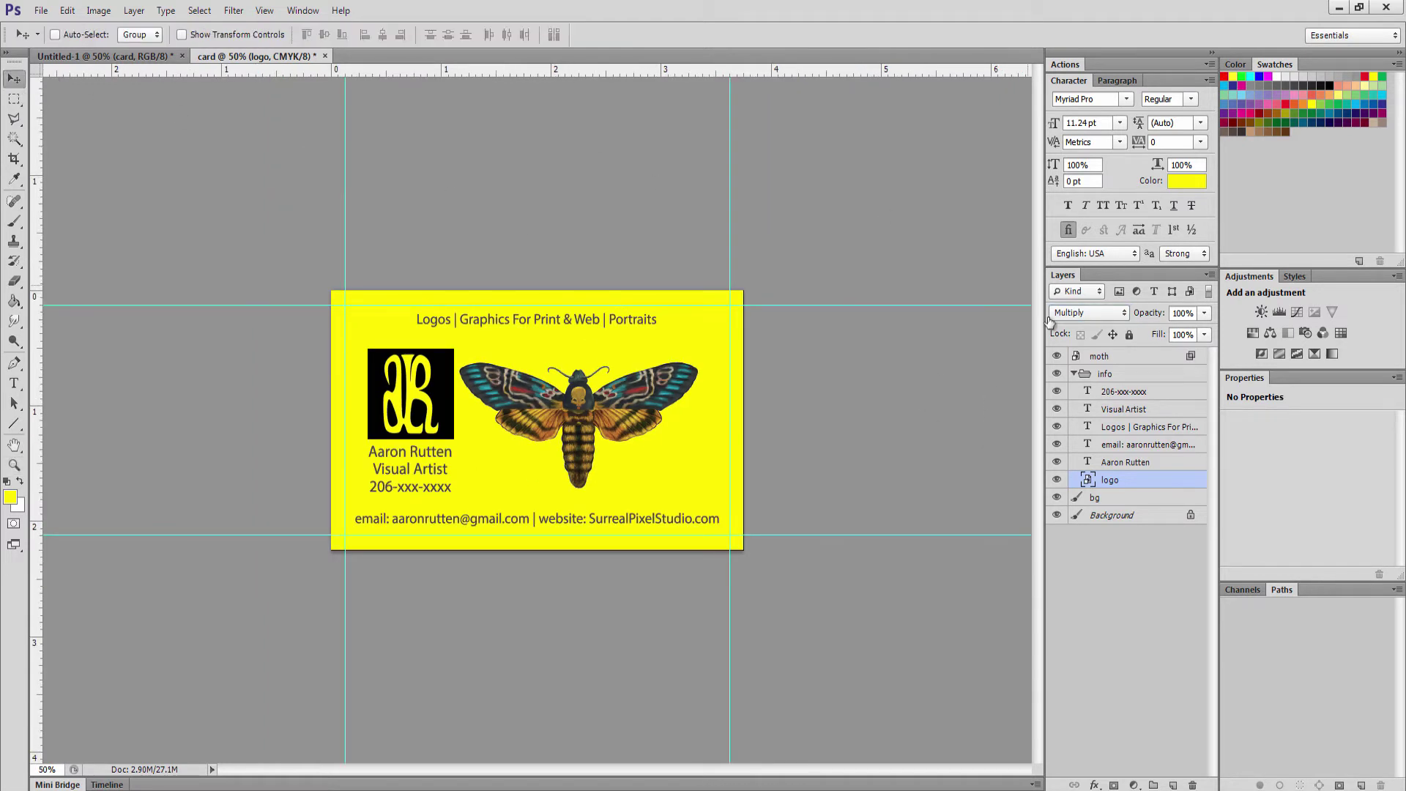
drag(1104, 358, 1109, 488)
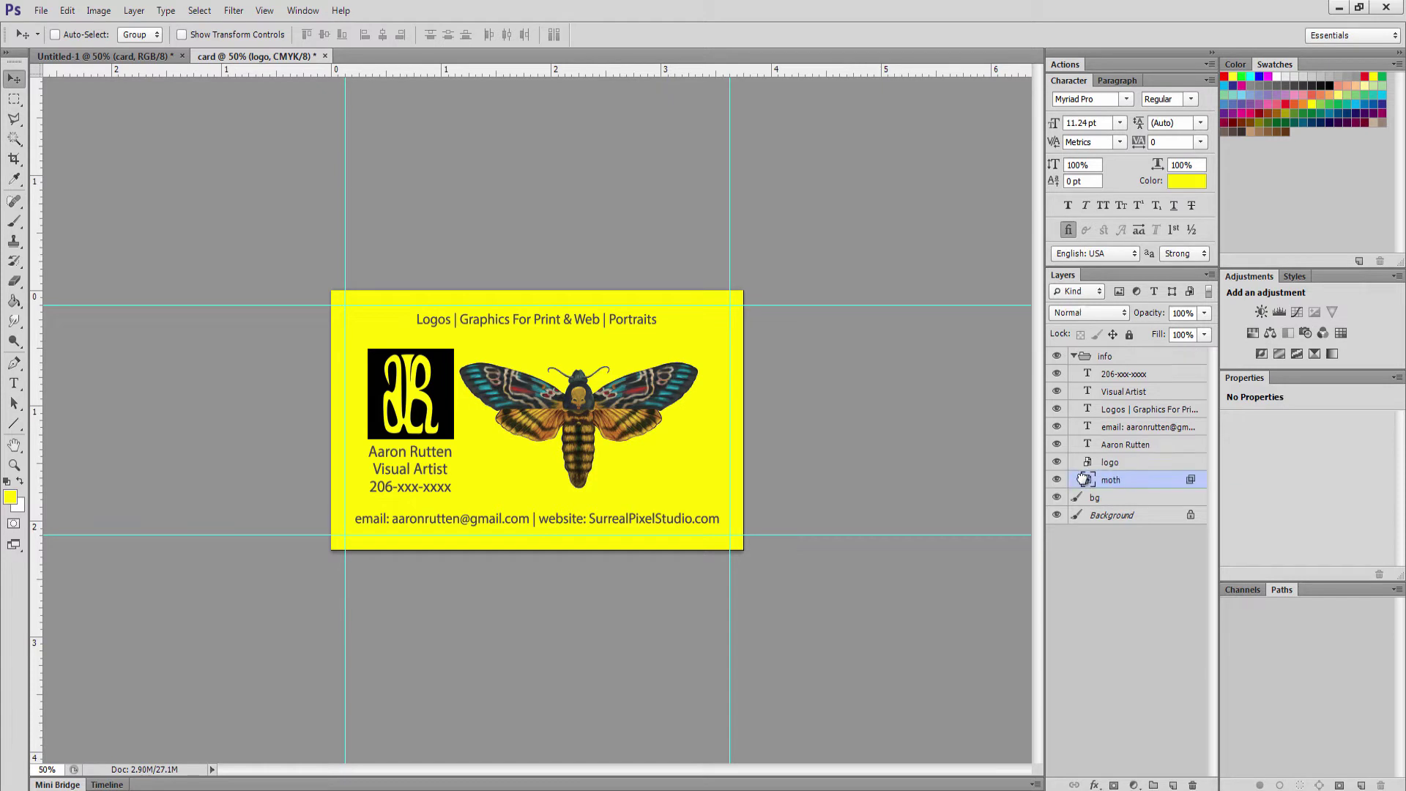
drag(612, 402, 609, 528)
Zoom into the moth's wing edge, retry its Blend If sliders, then cancel the changes
key(z)
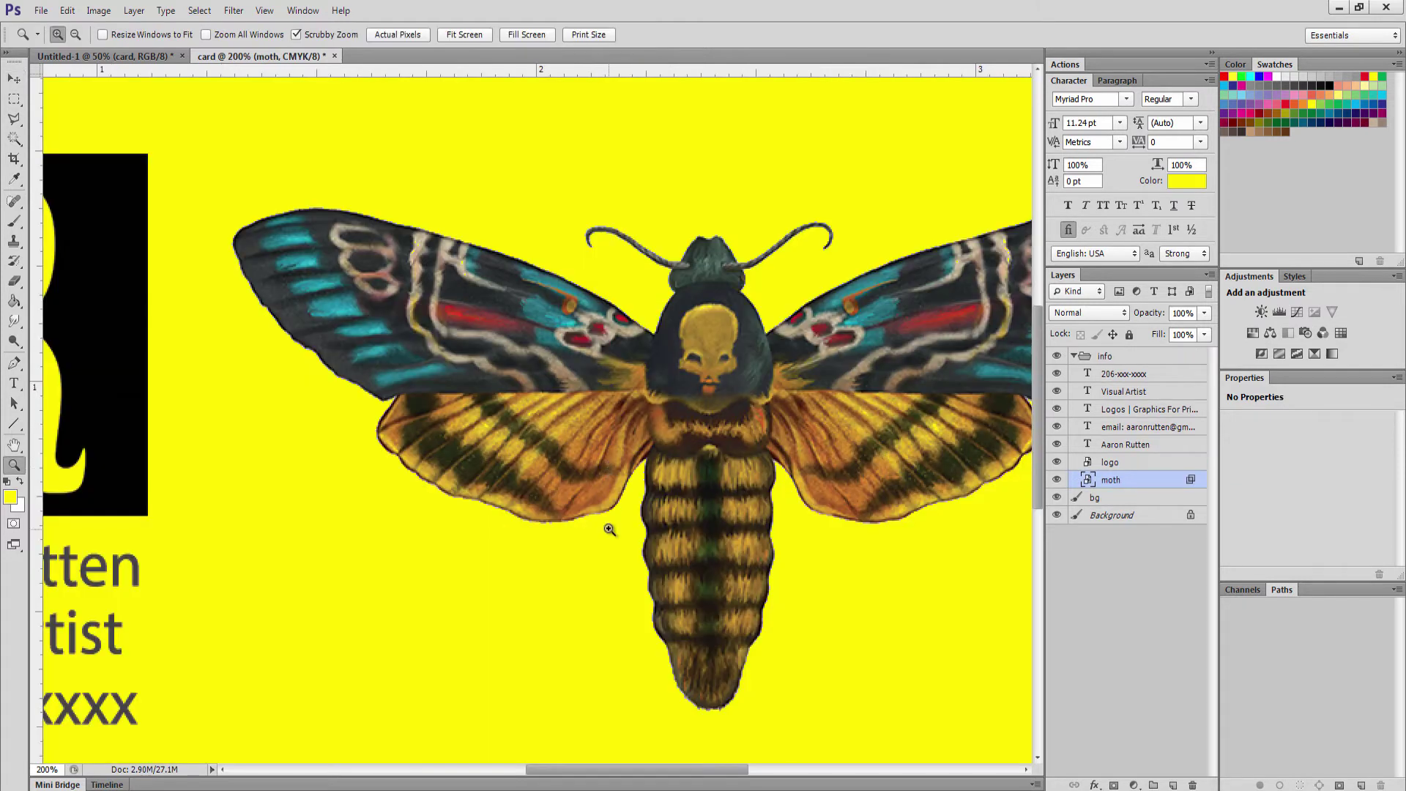
click(613, 535)
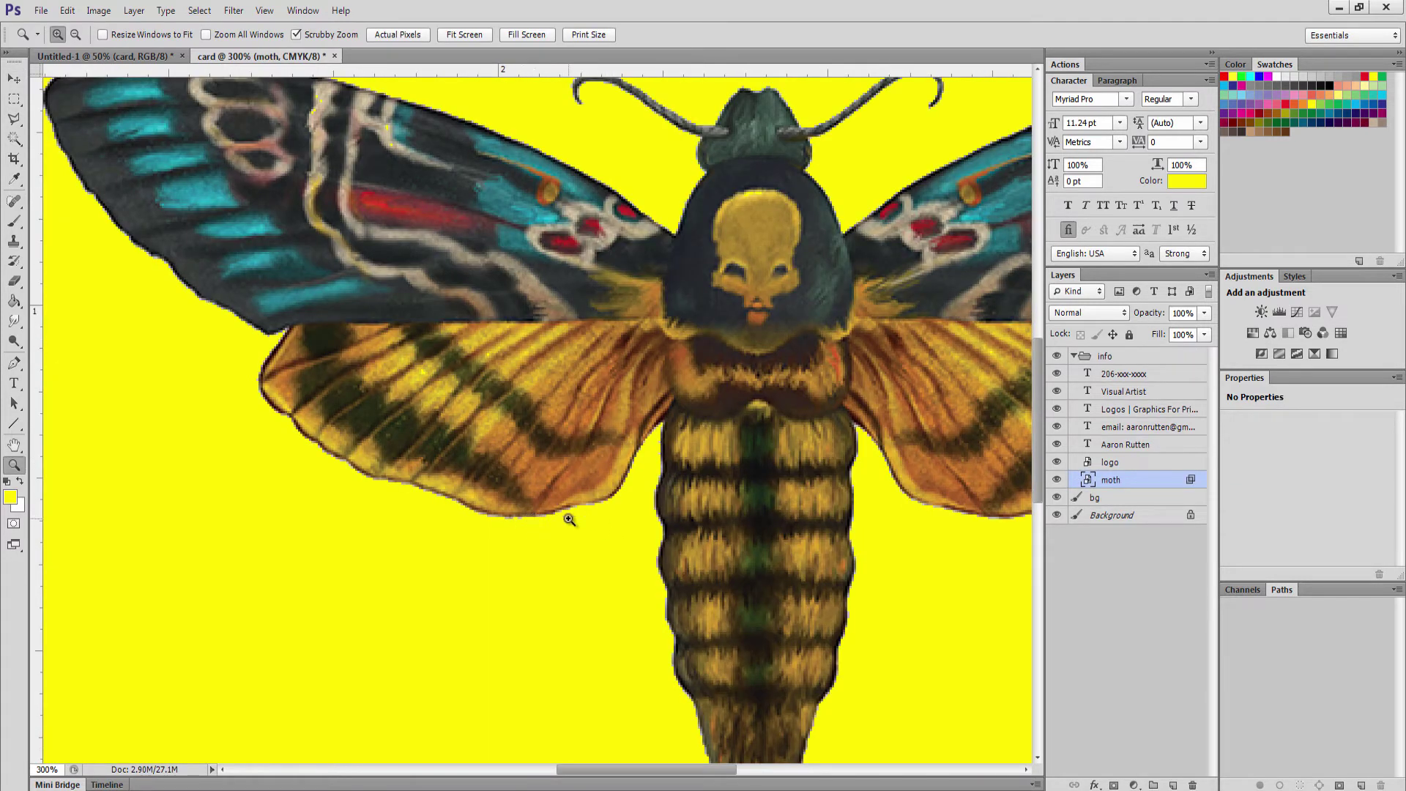
double_click(1137, 479)
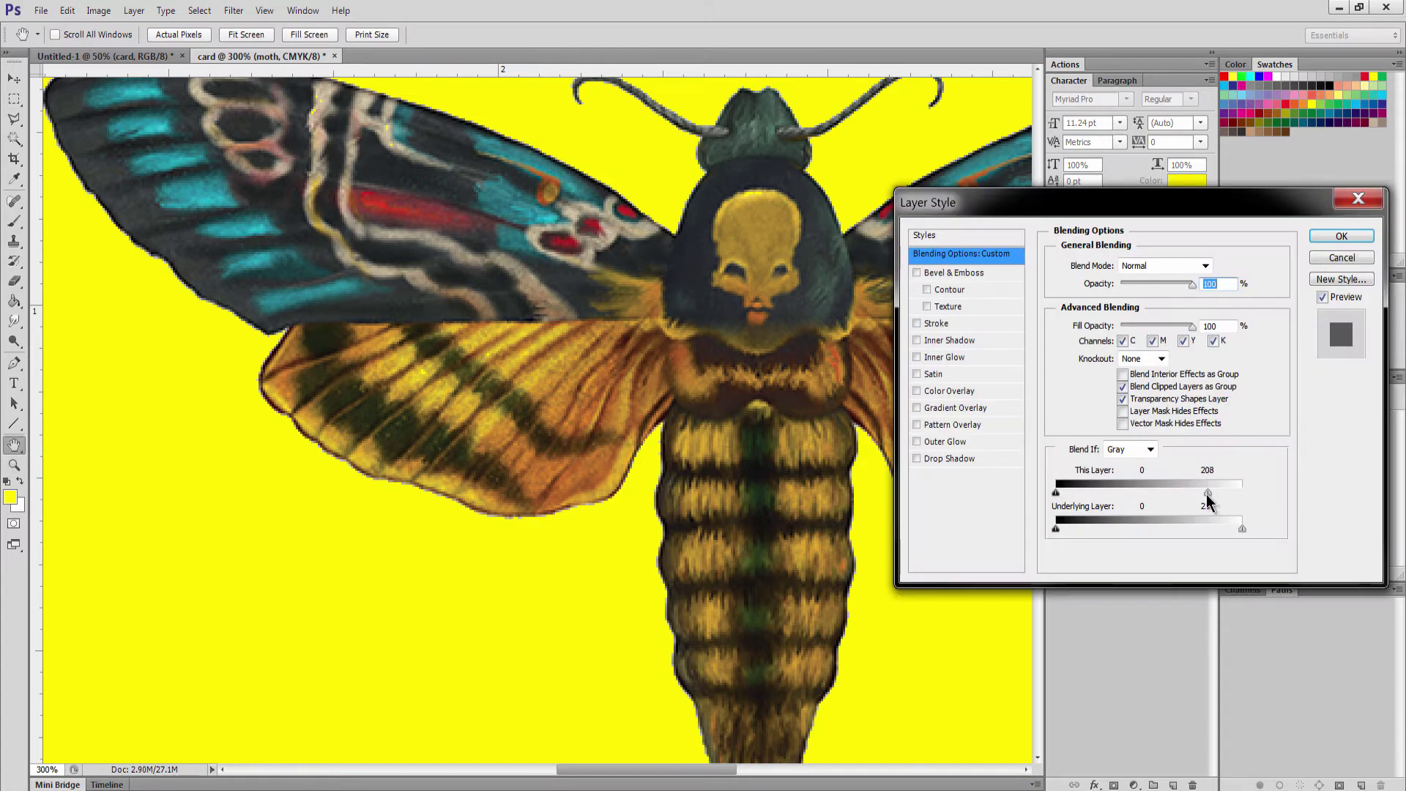
drag(1195, 495, 1271, 465)
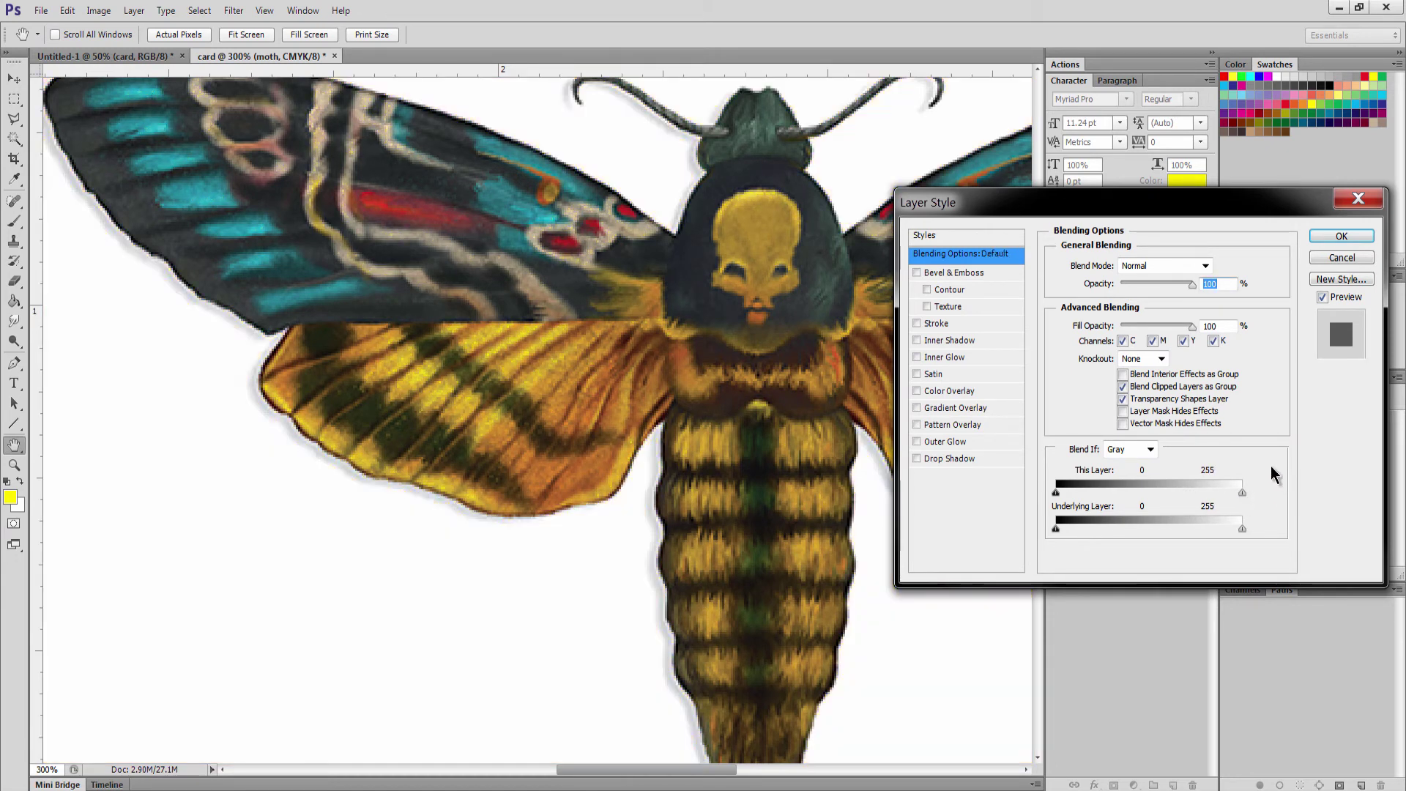
click(1341, 257)
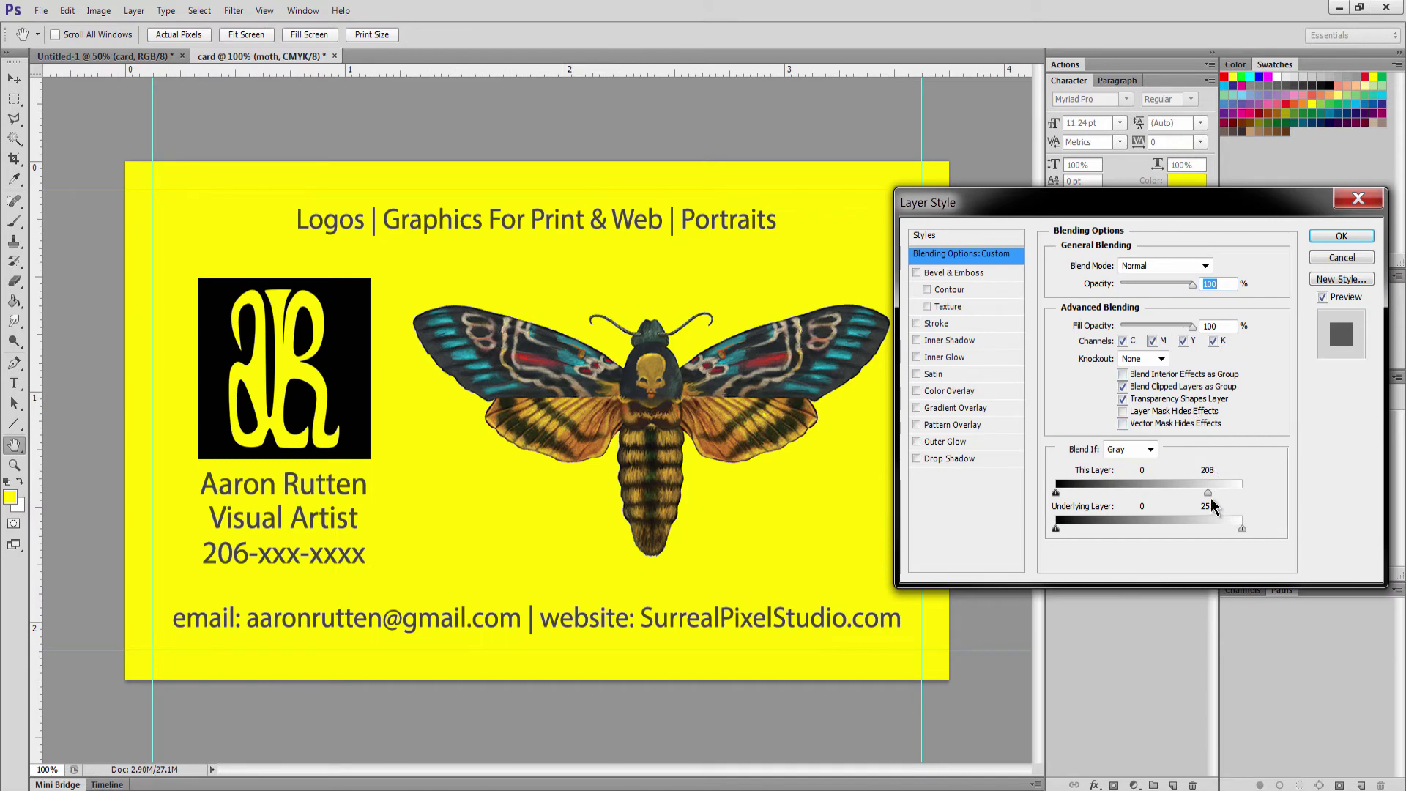
drag(1211, 501, 1274, 493)
Mask out the moth's white surround using a Magic Wand selection and an inverted layer mask
key(Return)
key(w)
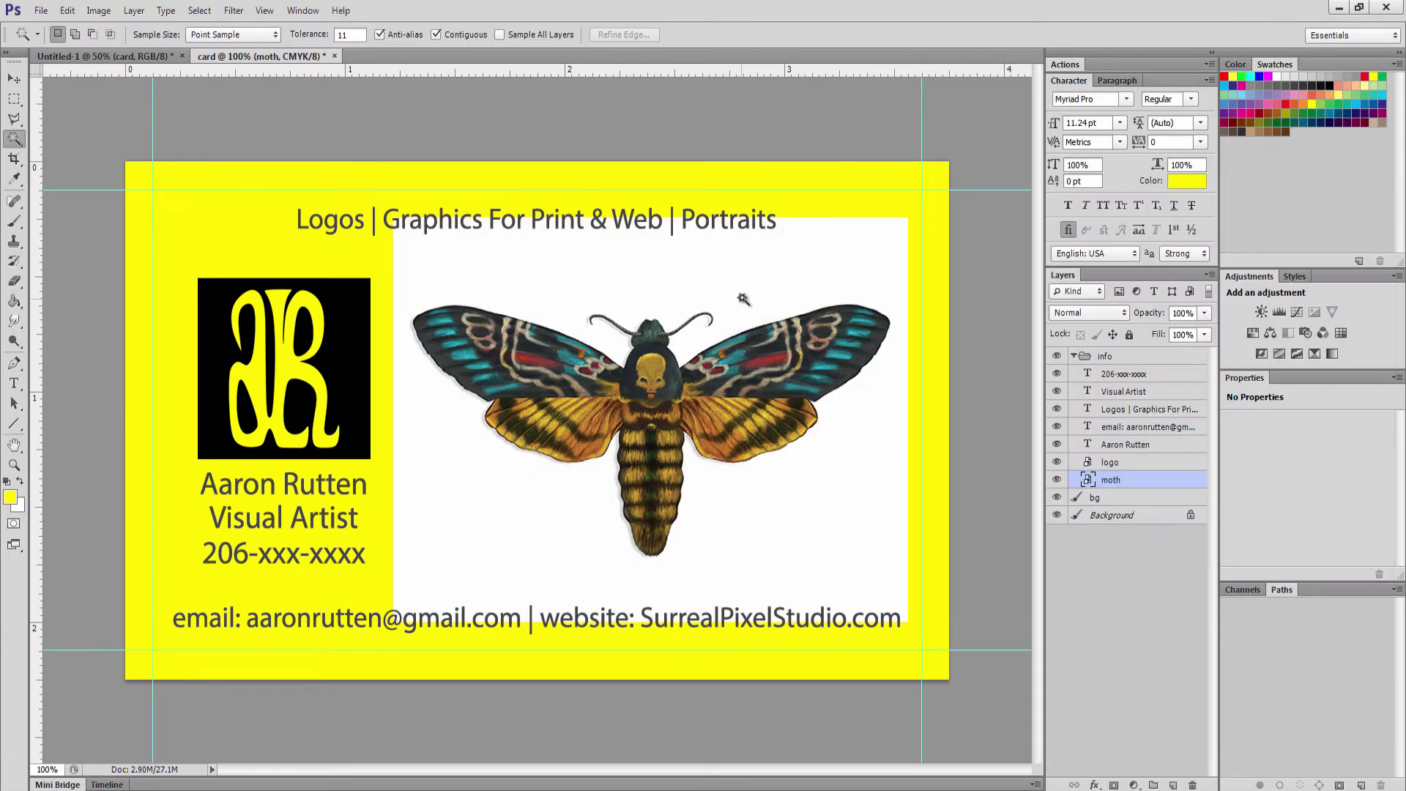
click(677, 297)
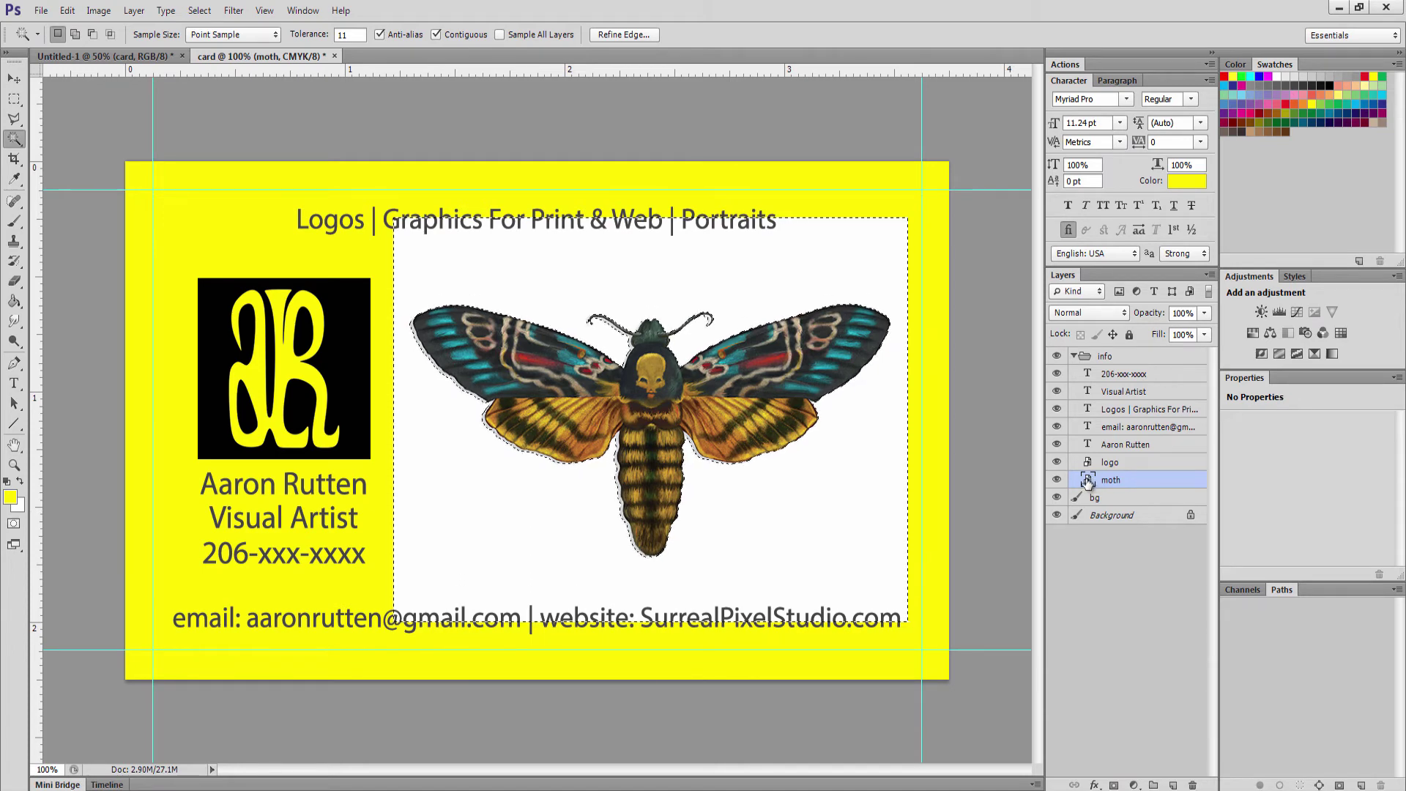
click(1114, 785)
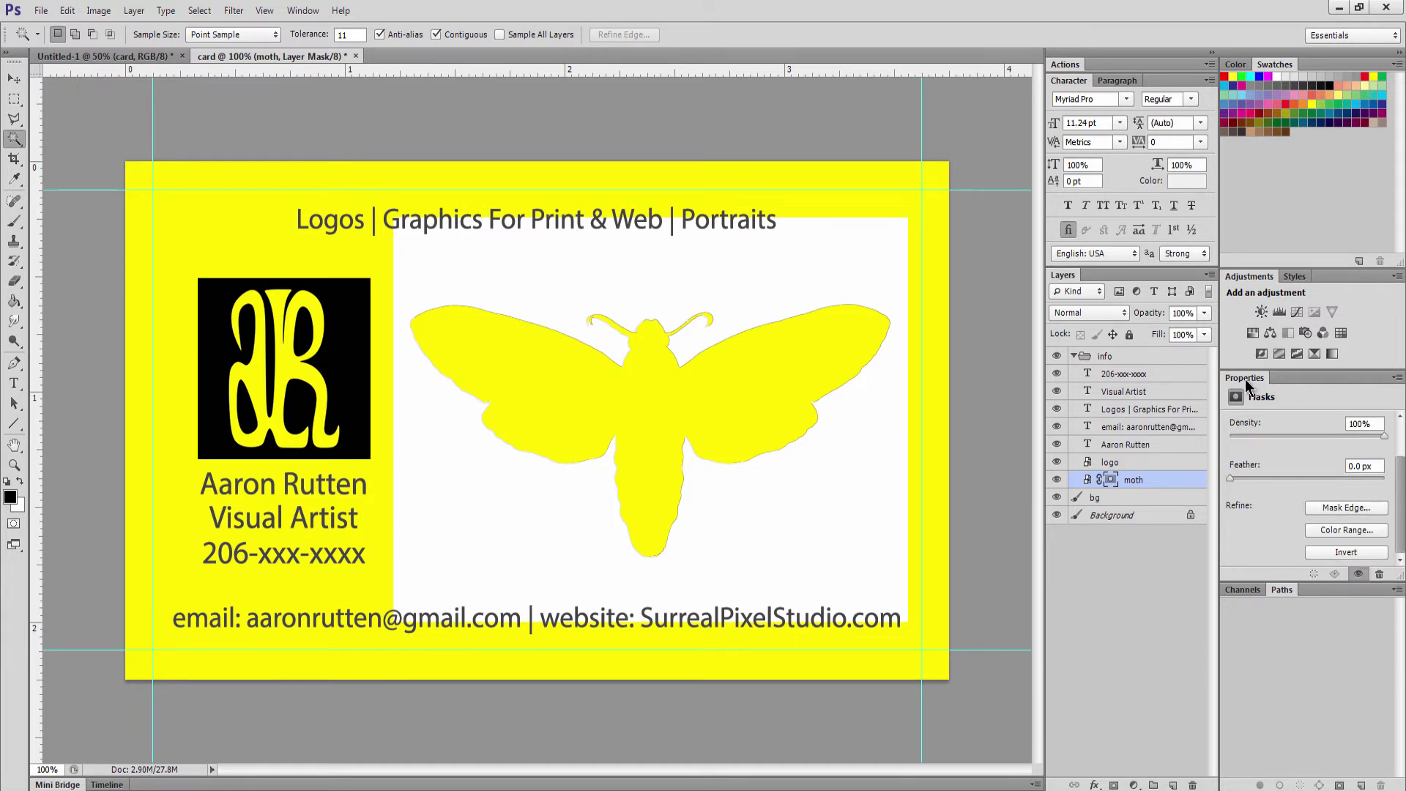
click(1335, 555)
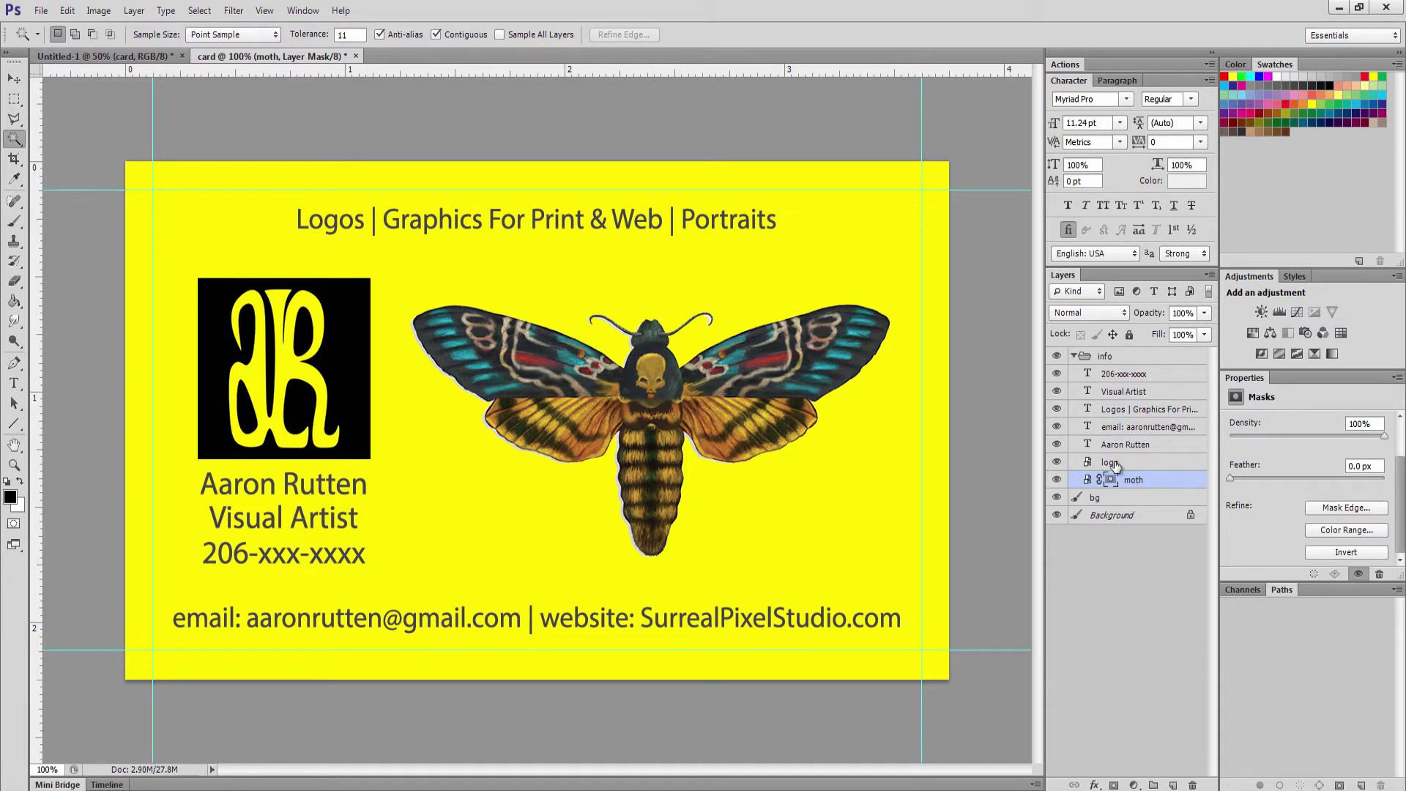
Set the moth layer to Multiply, zoom the card out to 50%, and select bg
click(1083, 310)
click(1065, 392)
click(14, 464)
alt+click(663, 407)
alt+click(624, 453)
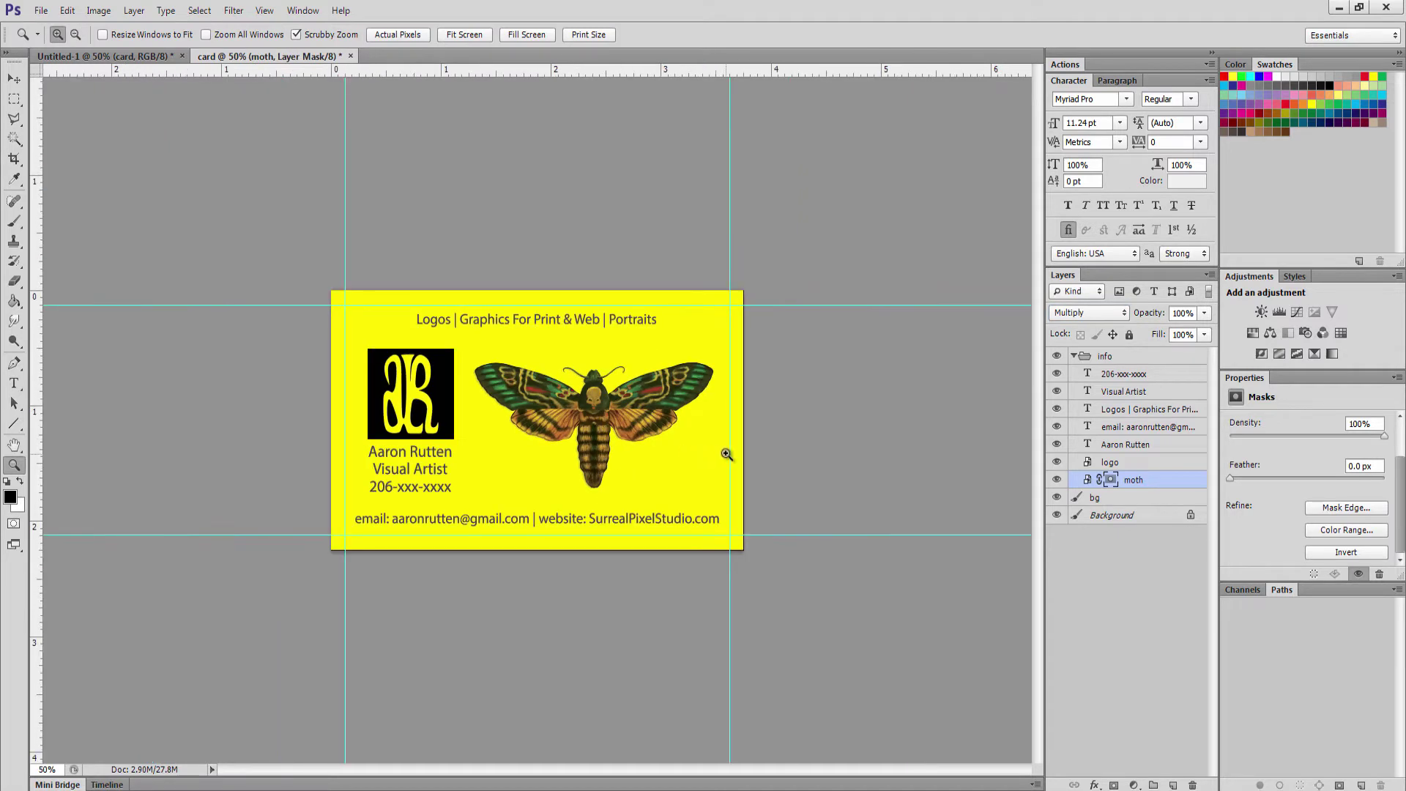
click(1101, 500)
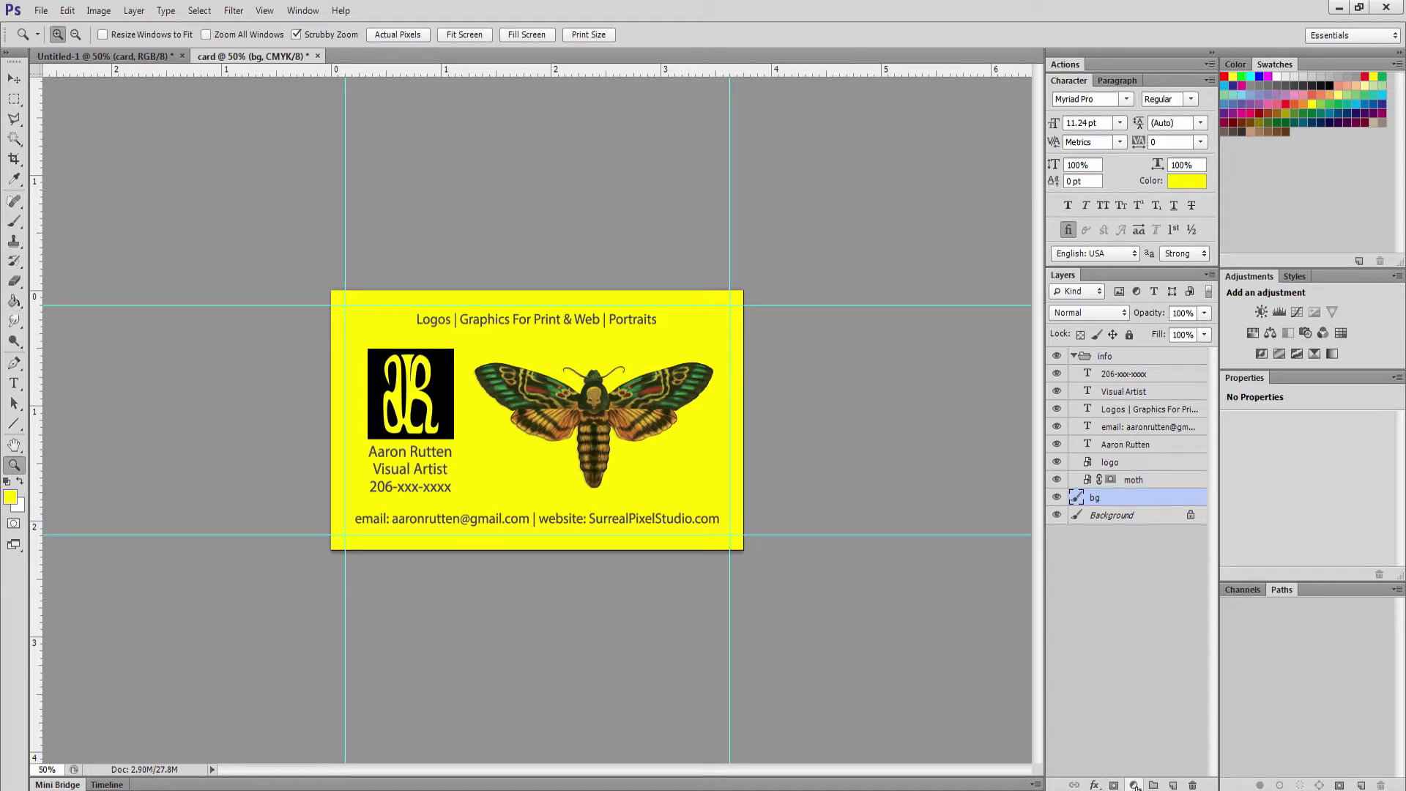
Give the bg layer an orange Color Overlay effect chosen in the Color Picker
click(1134, 784)
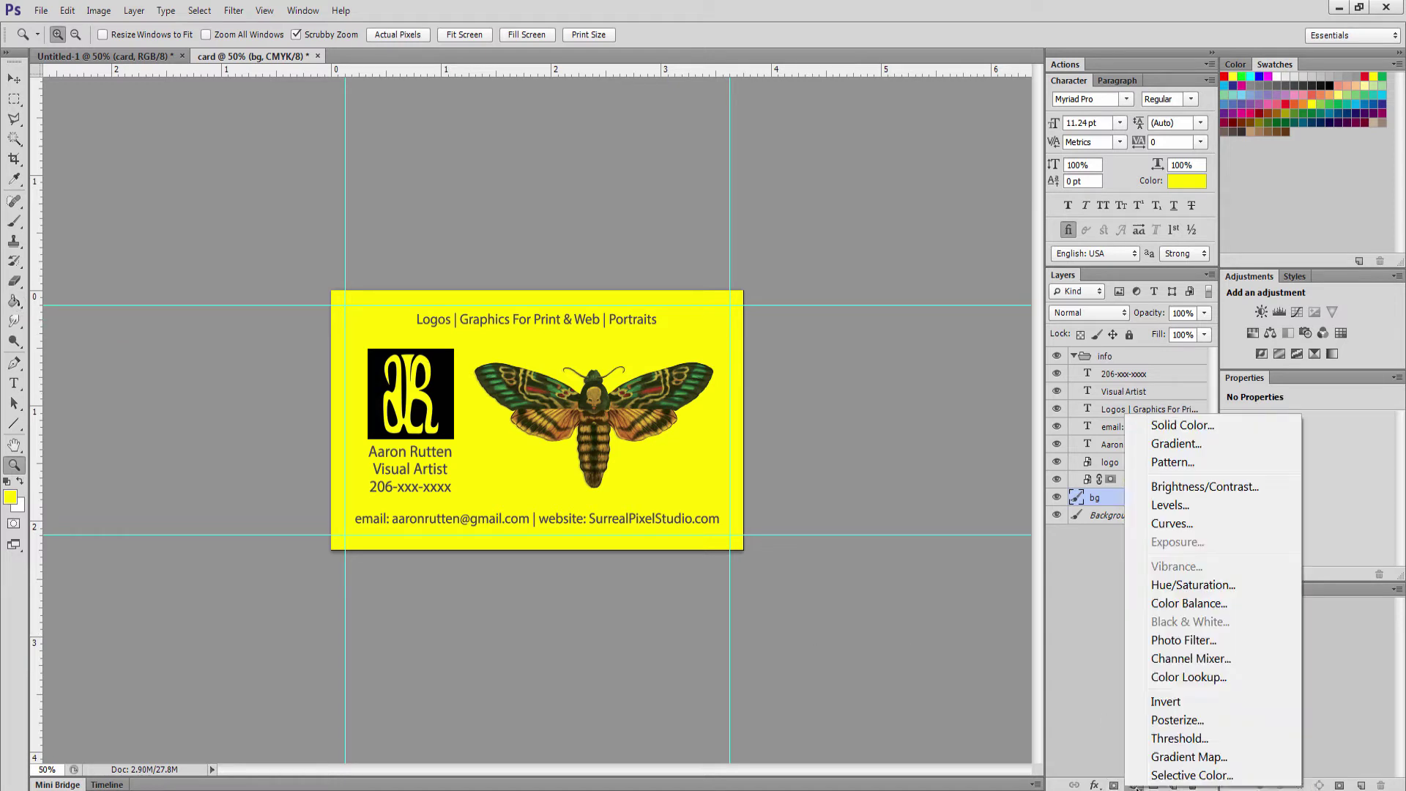
click(1094, 784)
click(1127, 691)
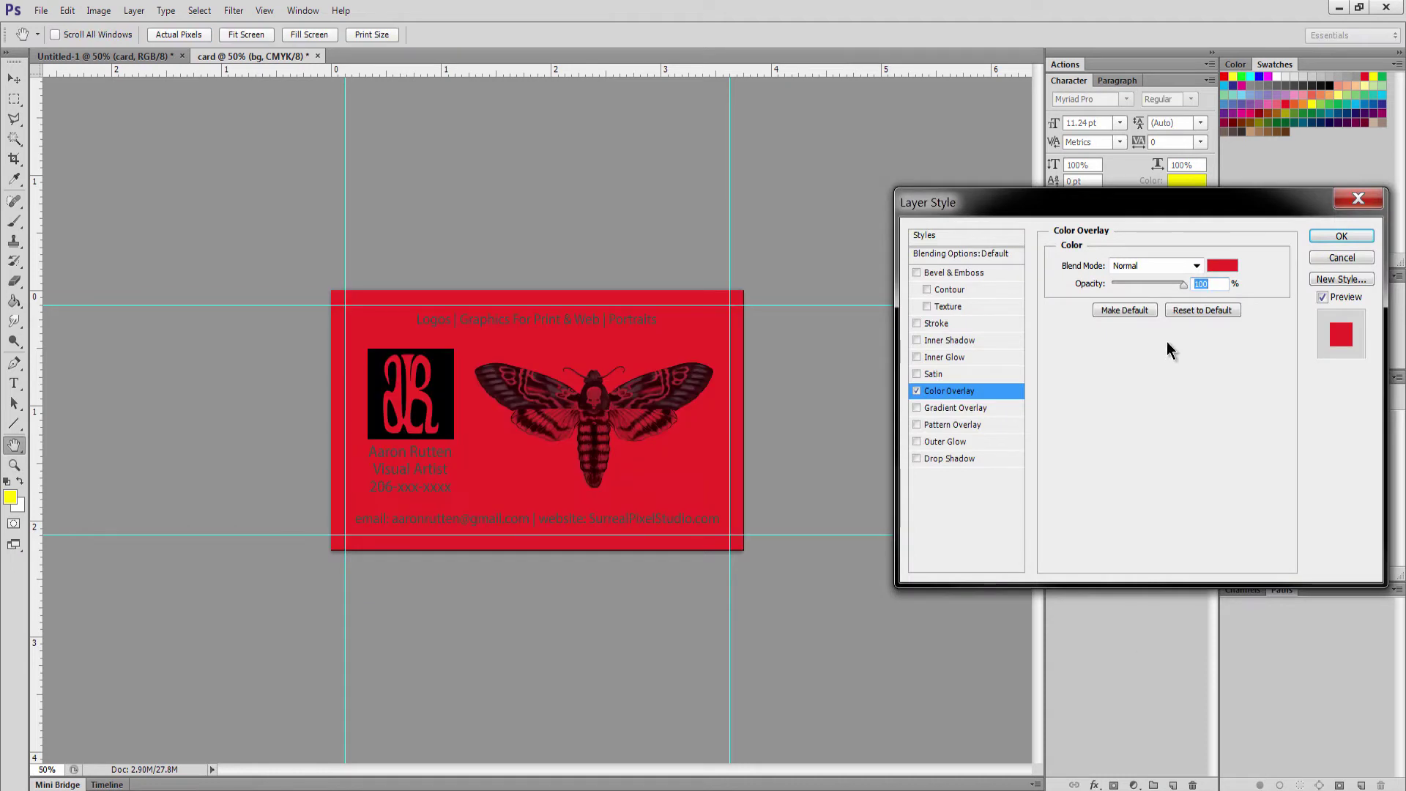
click(1220, 265)
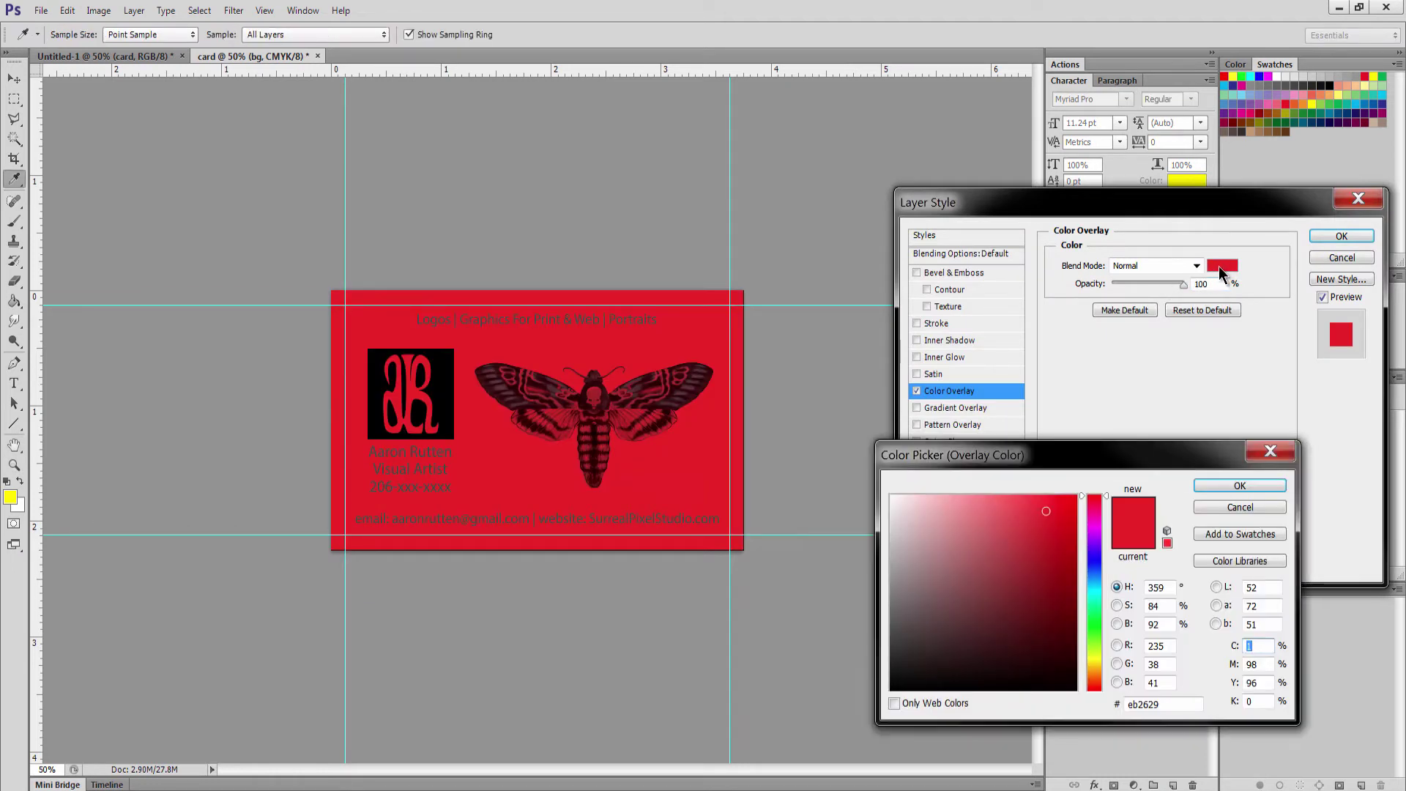
click(1102, 519)
click(1074, 497)
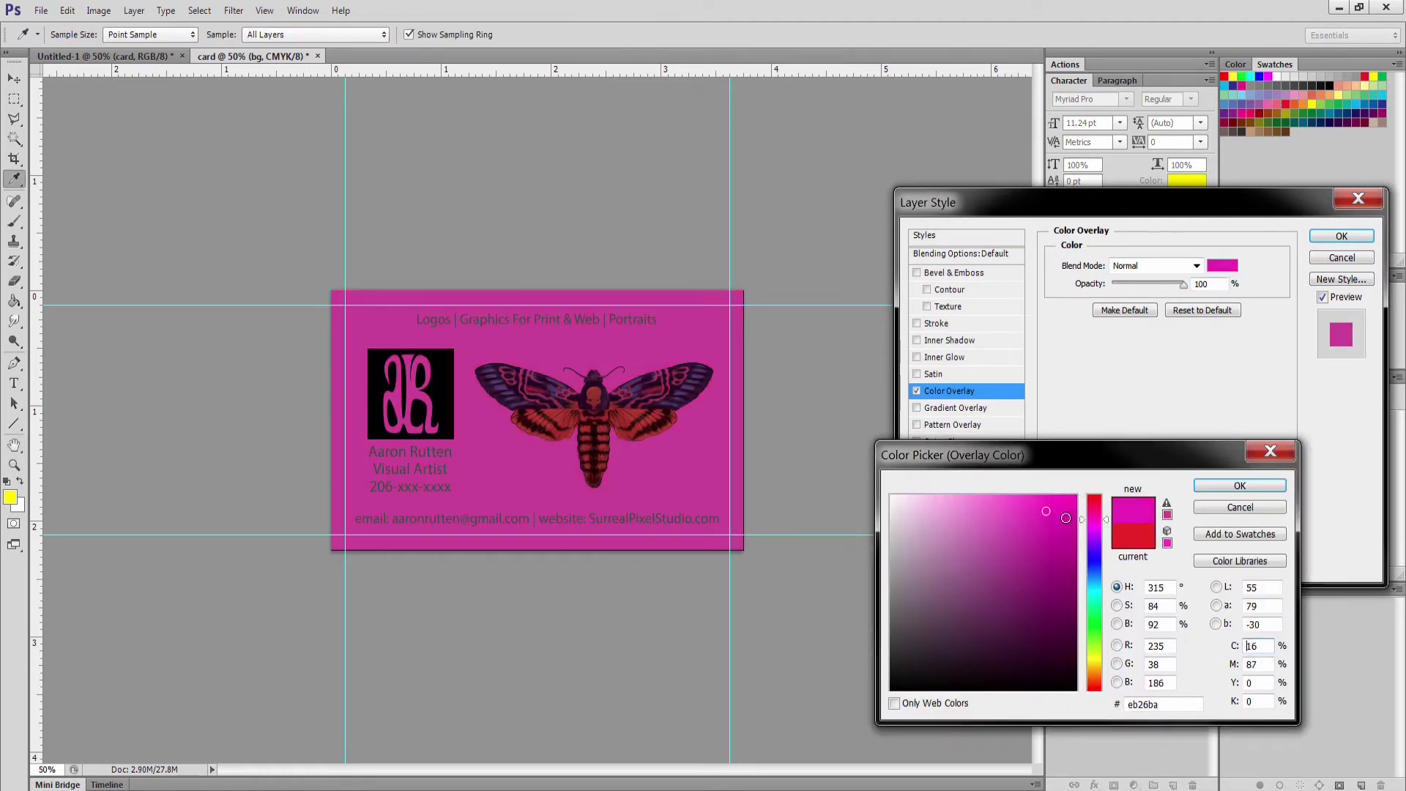
drag(1096, 563, 1096, 675)
click(1231, 486)
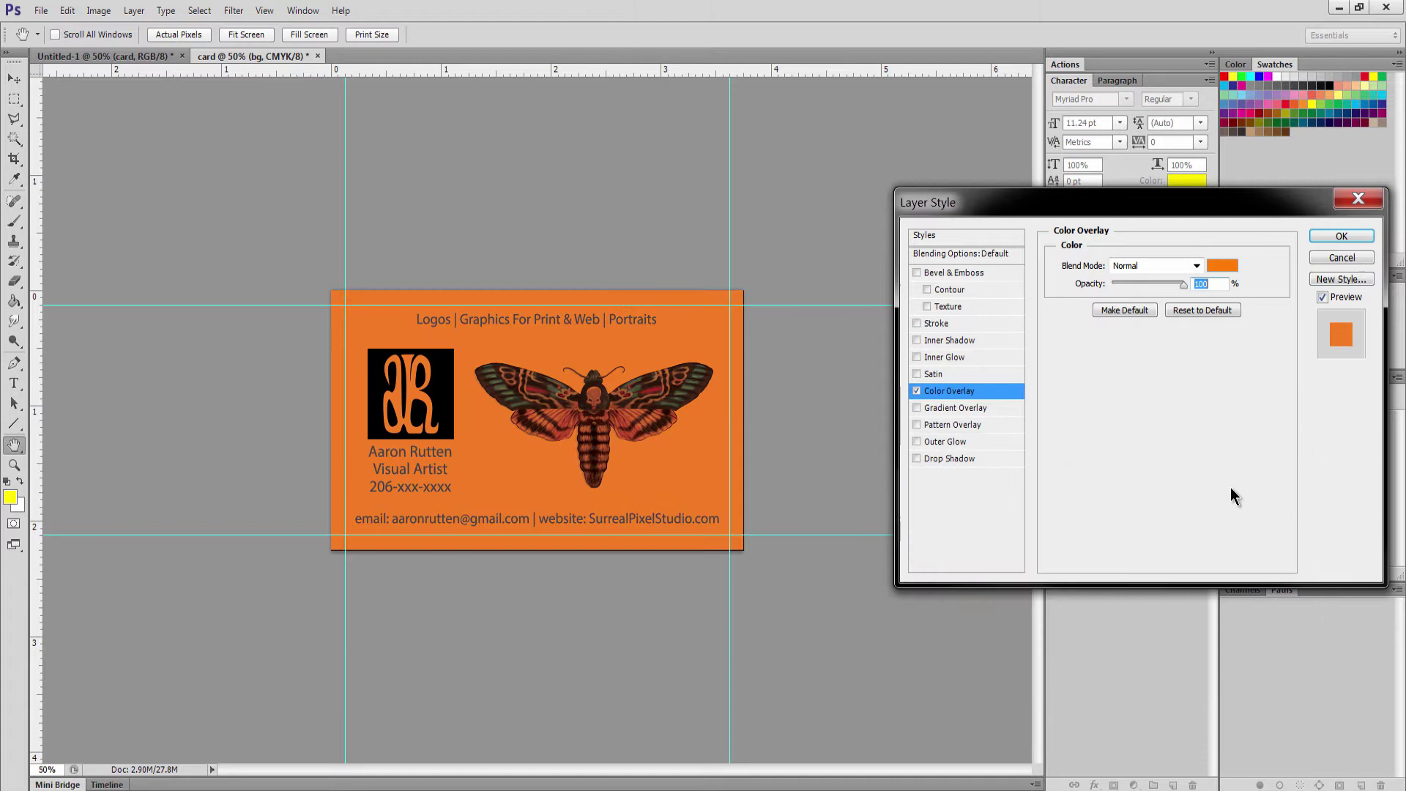
click(1343, 233)
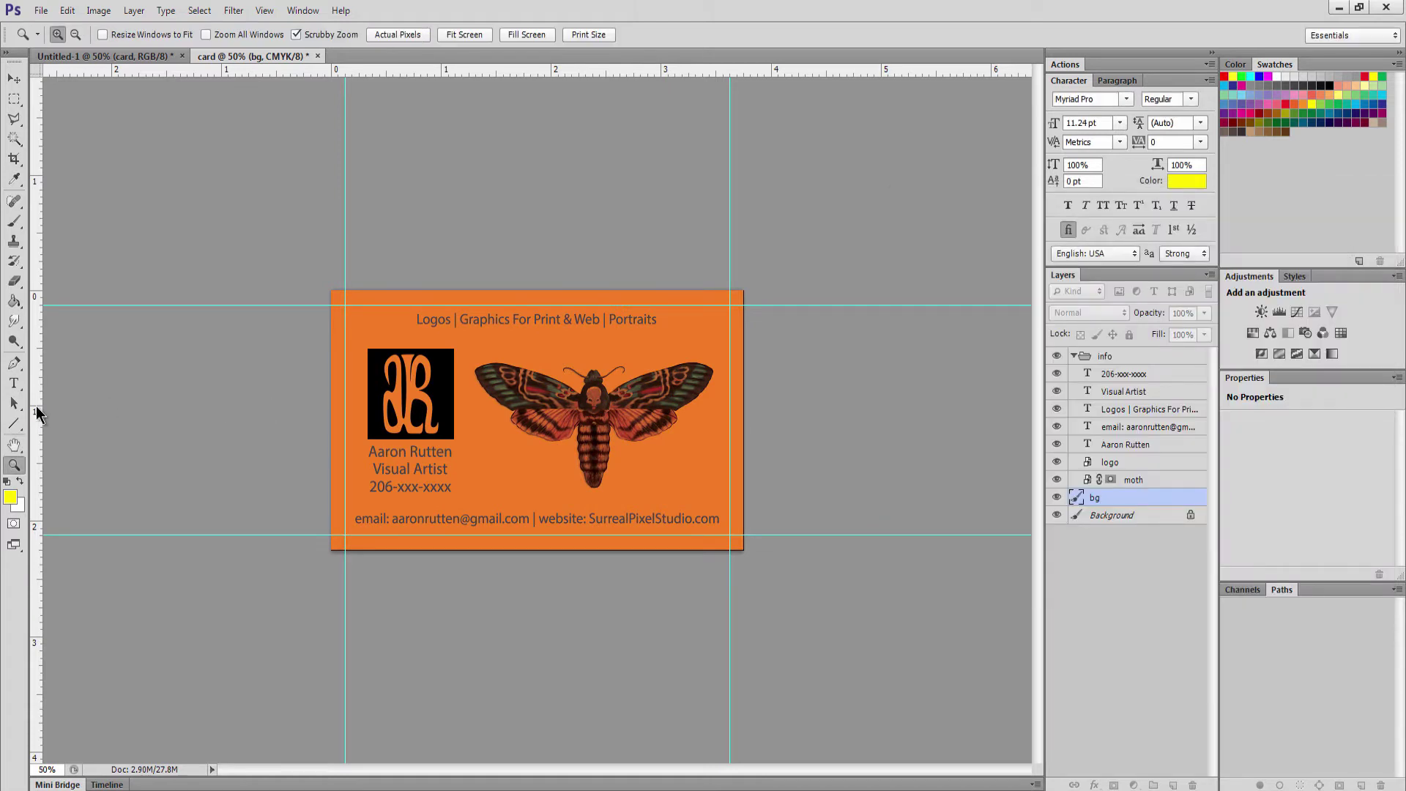
Set the name text layer's character colour to white (ffffff)
click(527, 437)
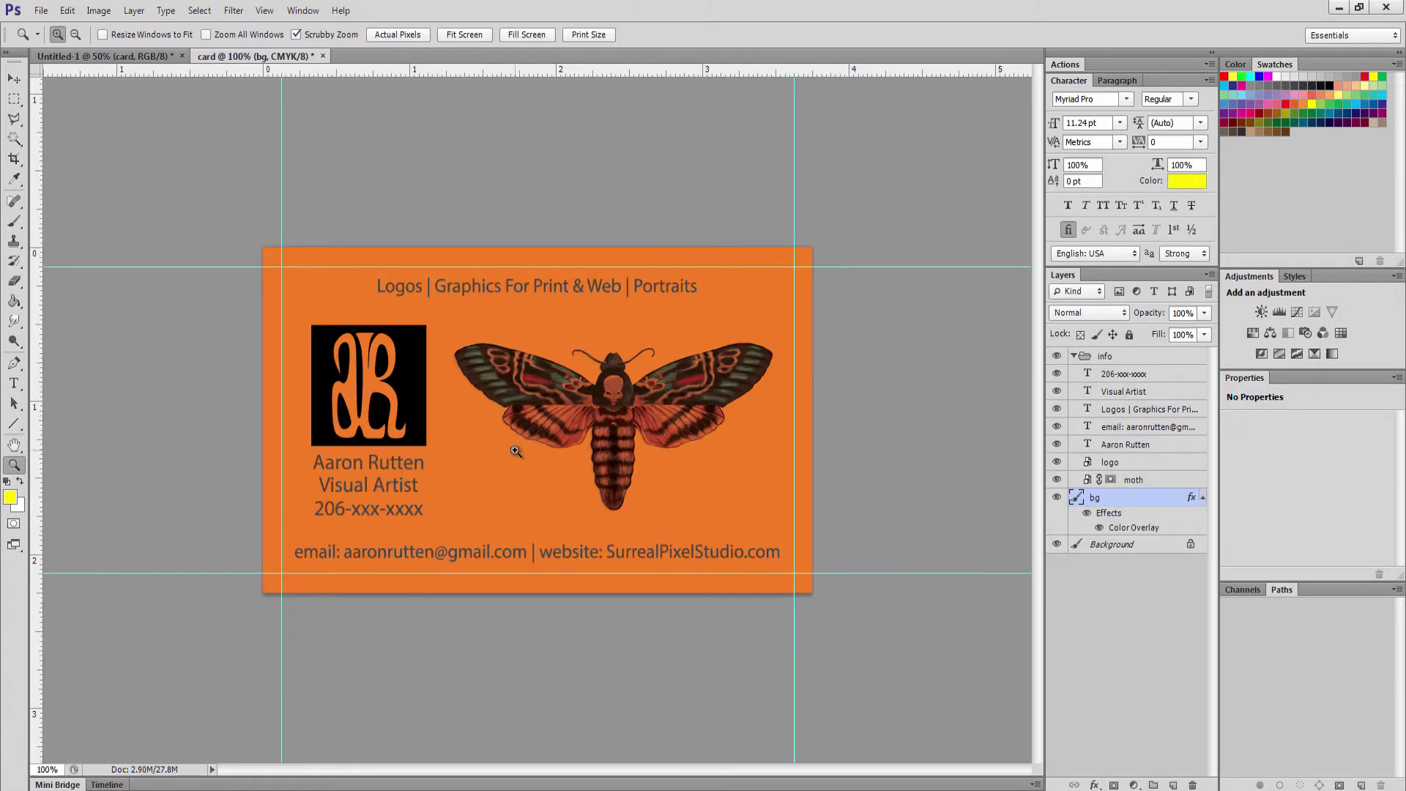
alt+click(526, 508)
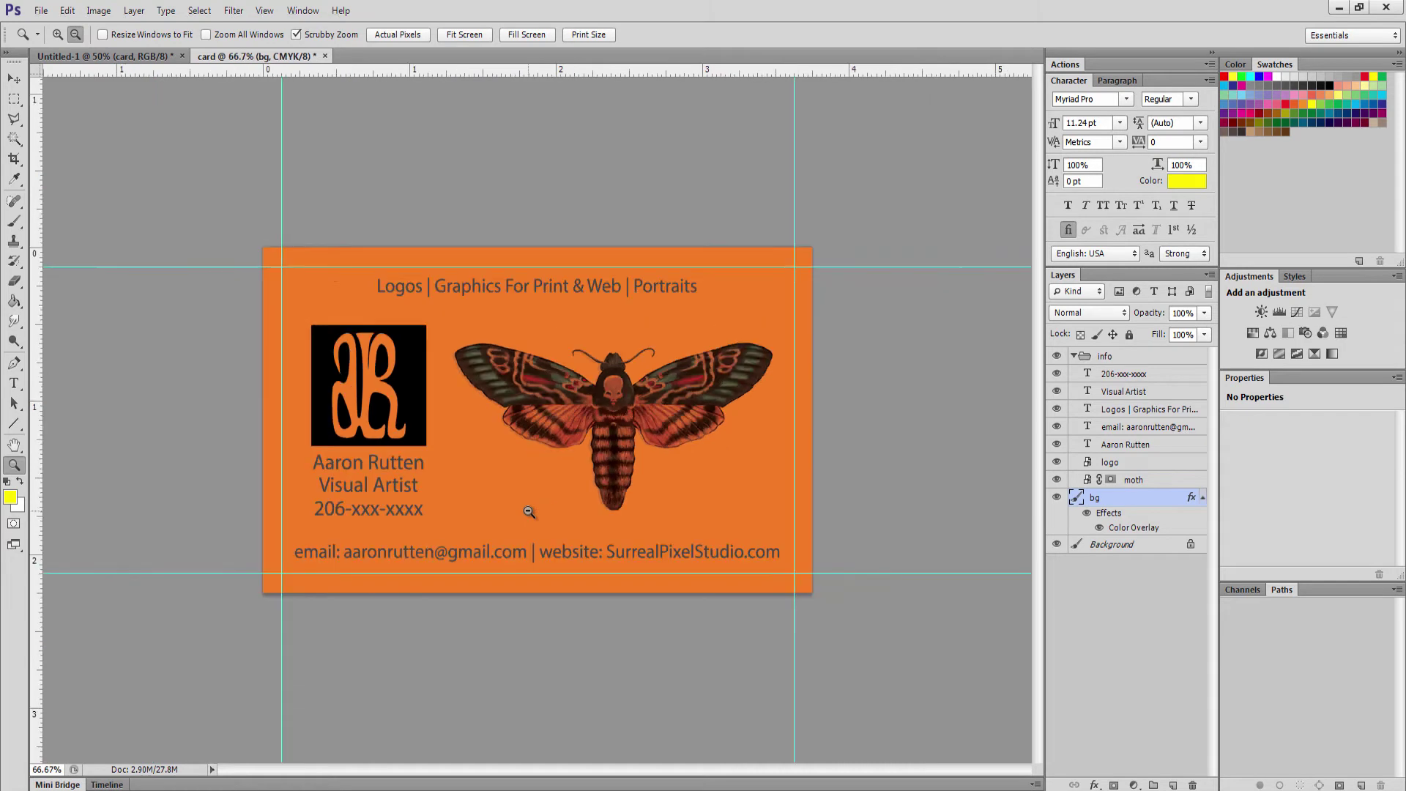
click(1132, 394)
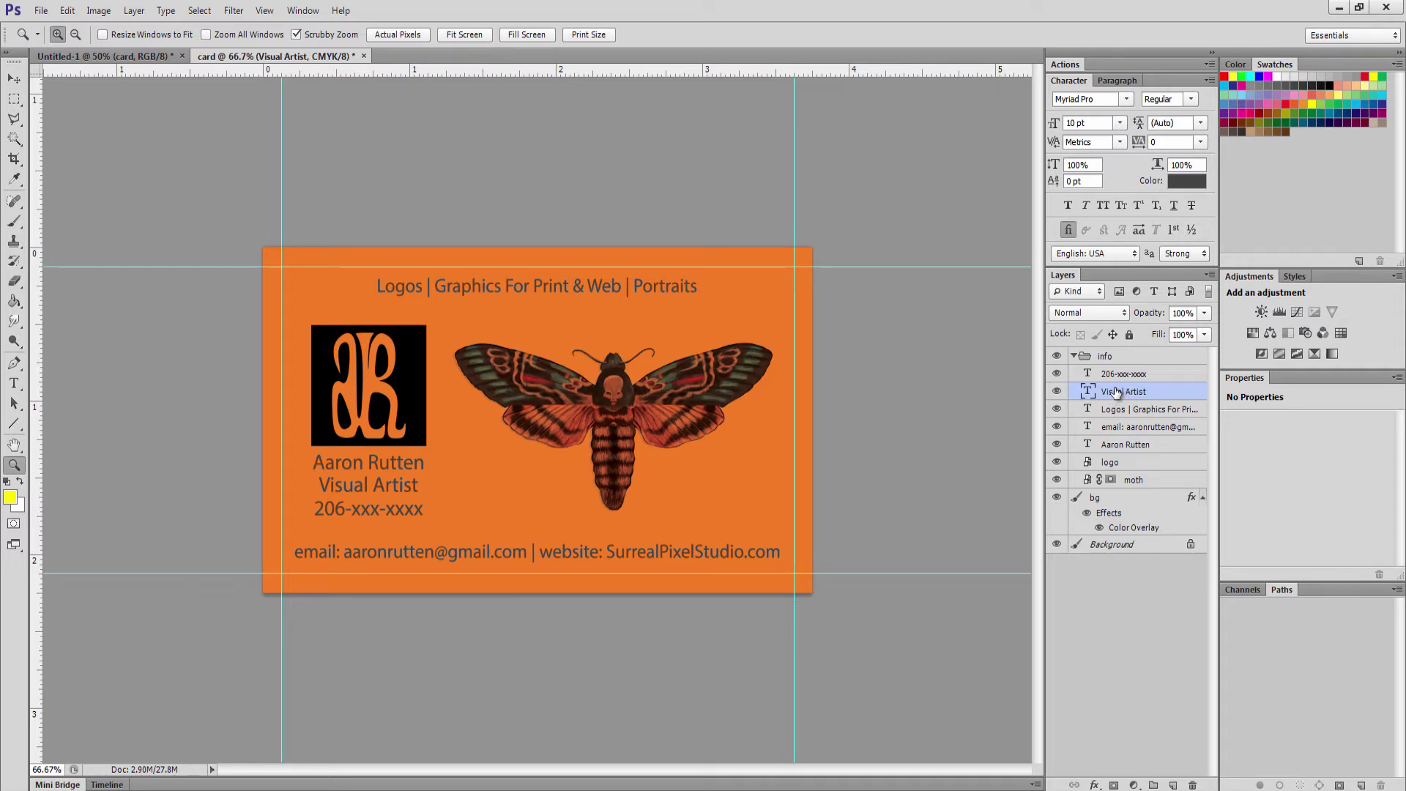
click(1119, 446)
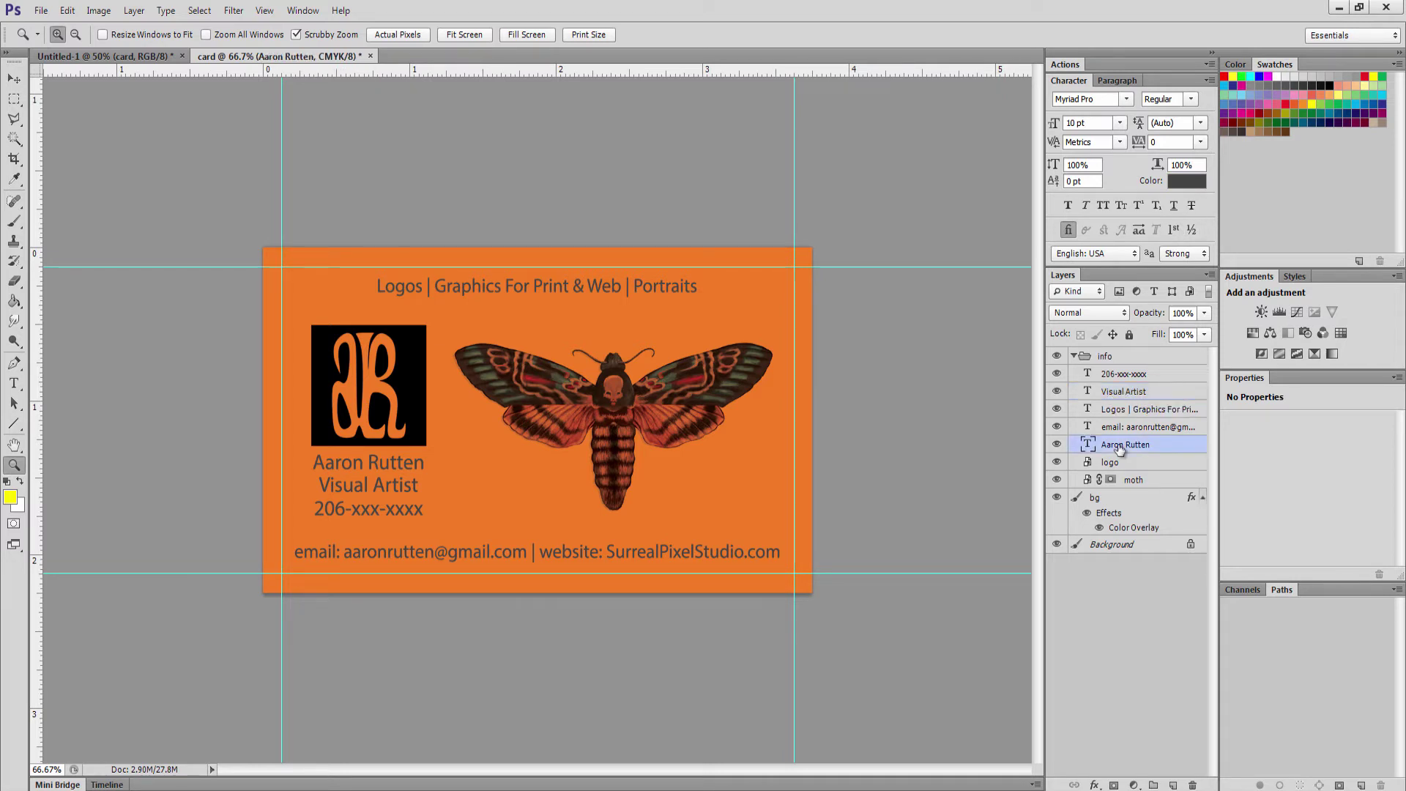
click(1182, 184)
text(ffffff)
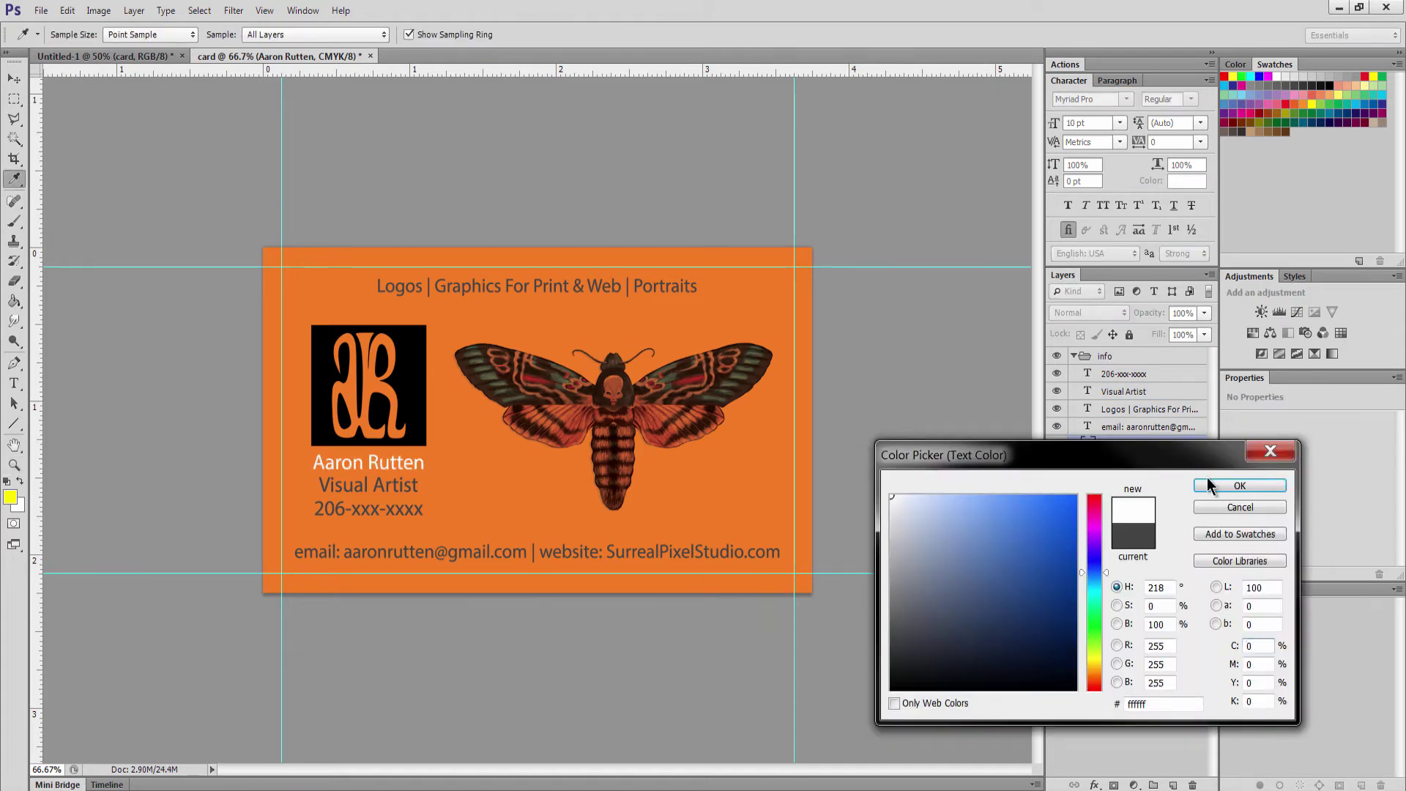
click(1215, 487)
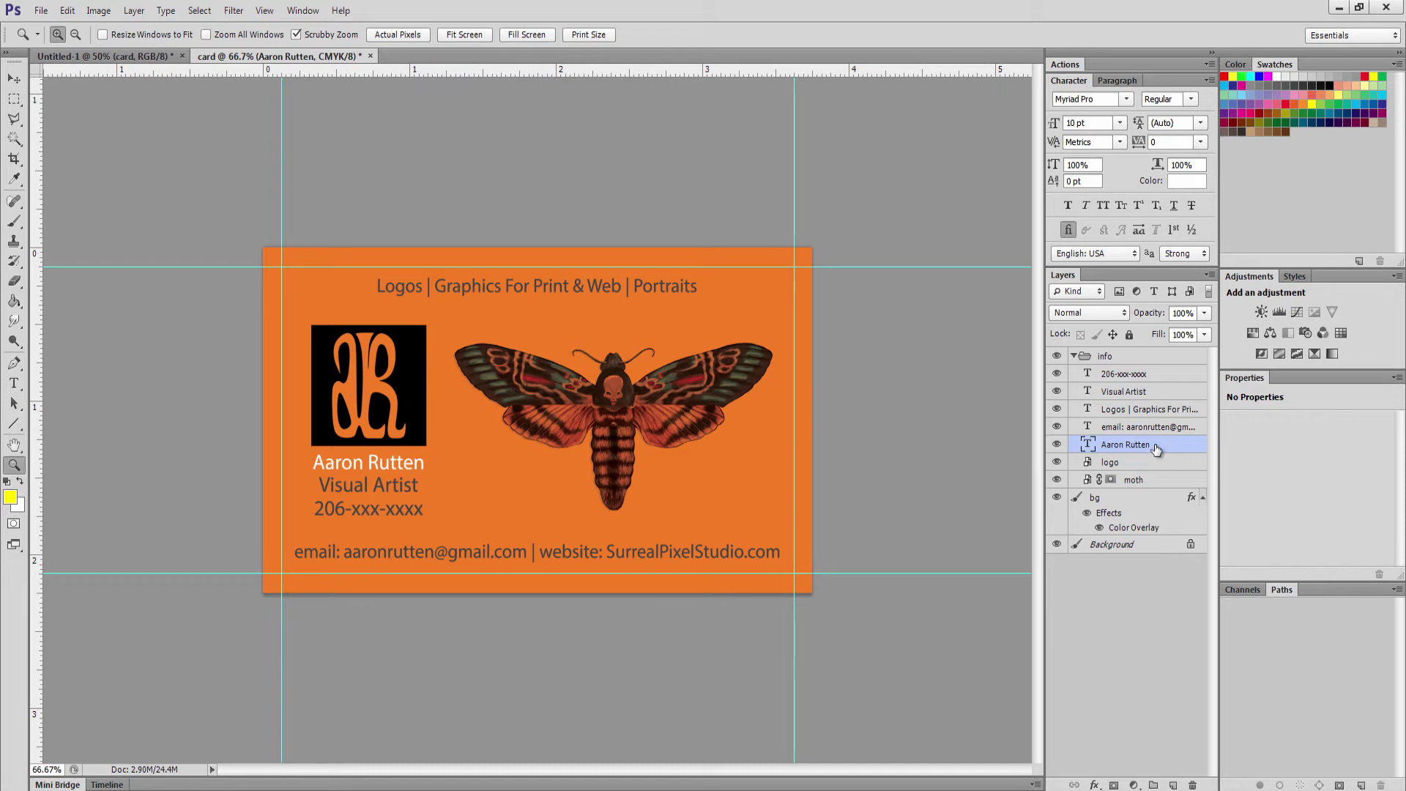
Add a Color Overlay effect to the name layer with the colour set to white
click(1094, 785)
click(1144, 705)
click(1222, 266)
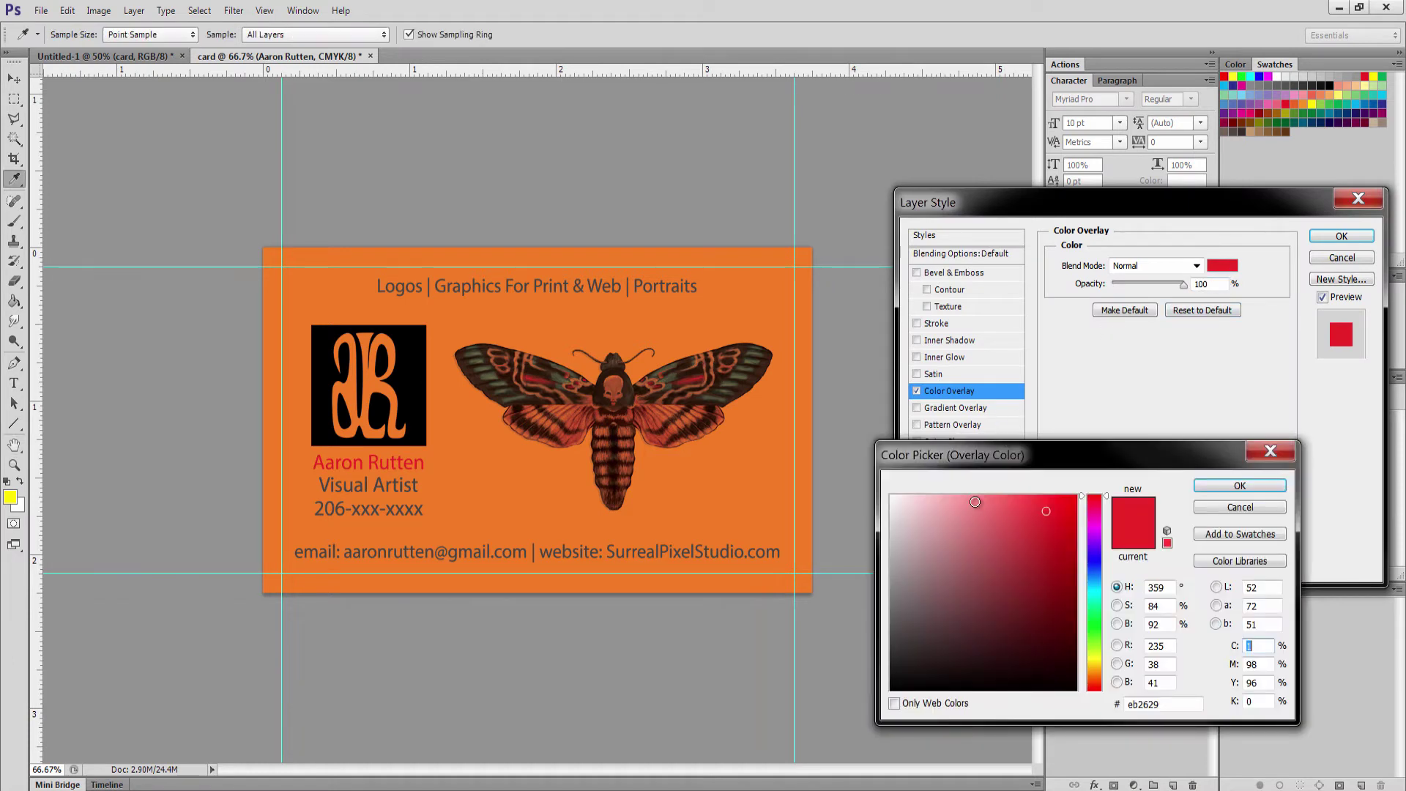
drag(975, 501, 866, 461)
Apply the white Color Overlay to the name and copy the name layer's style
click(1239, 486)
click(1342, 235)
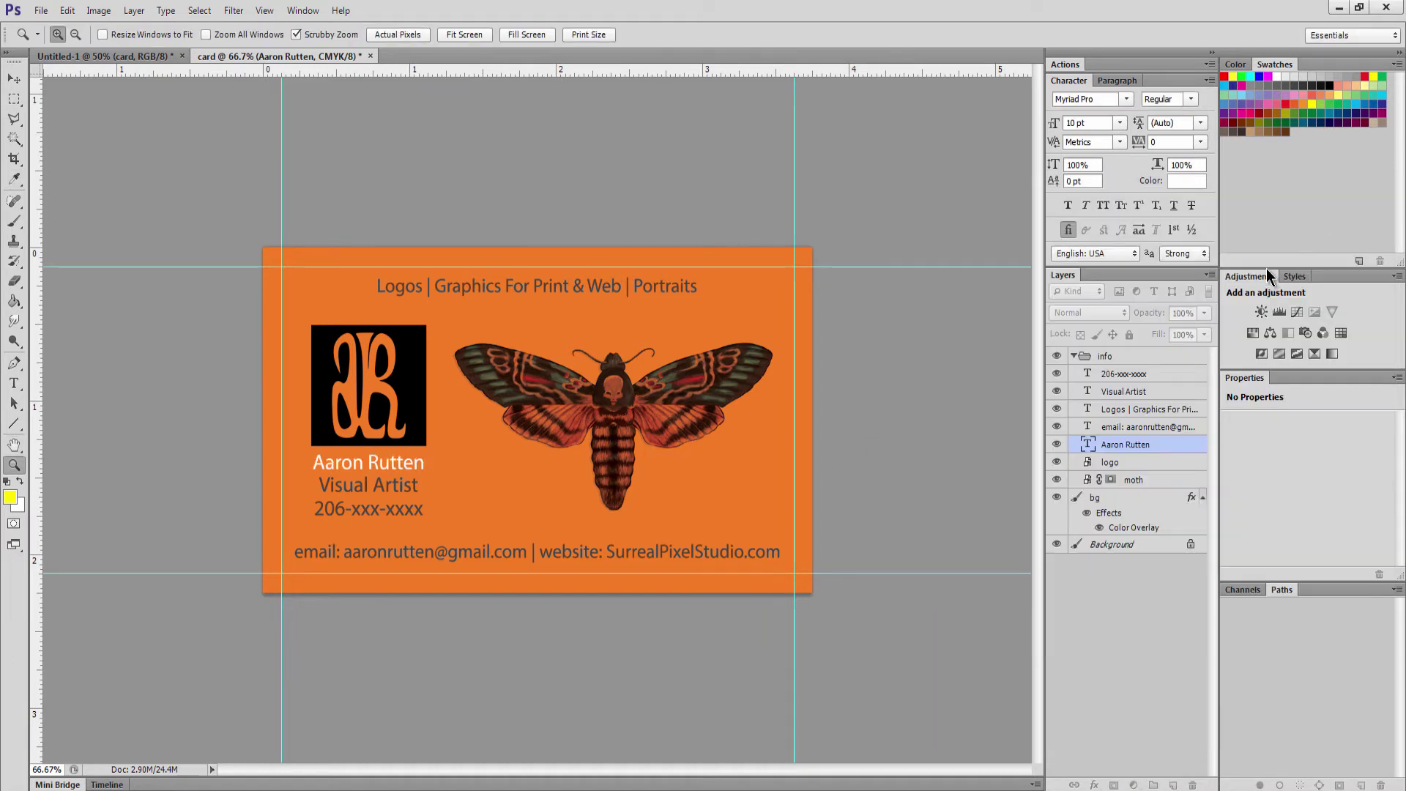
right_click(1163, 445)
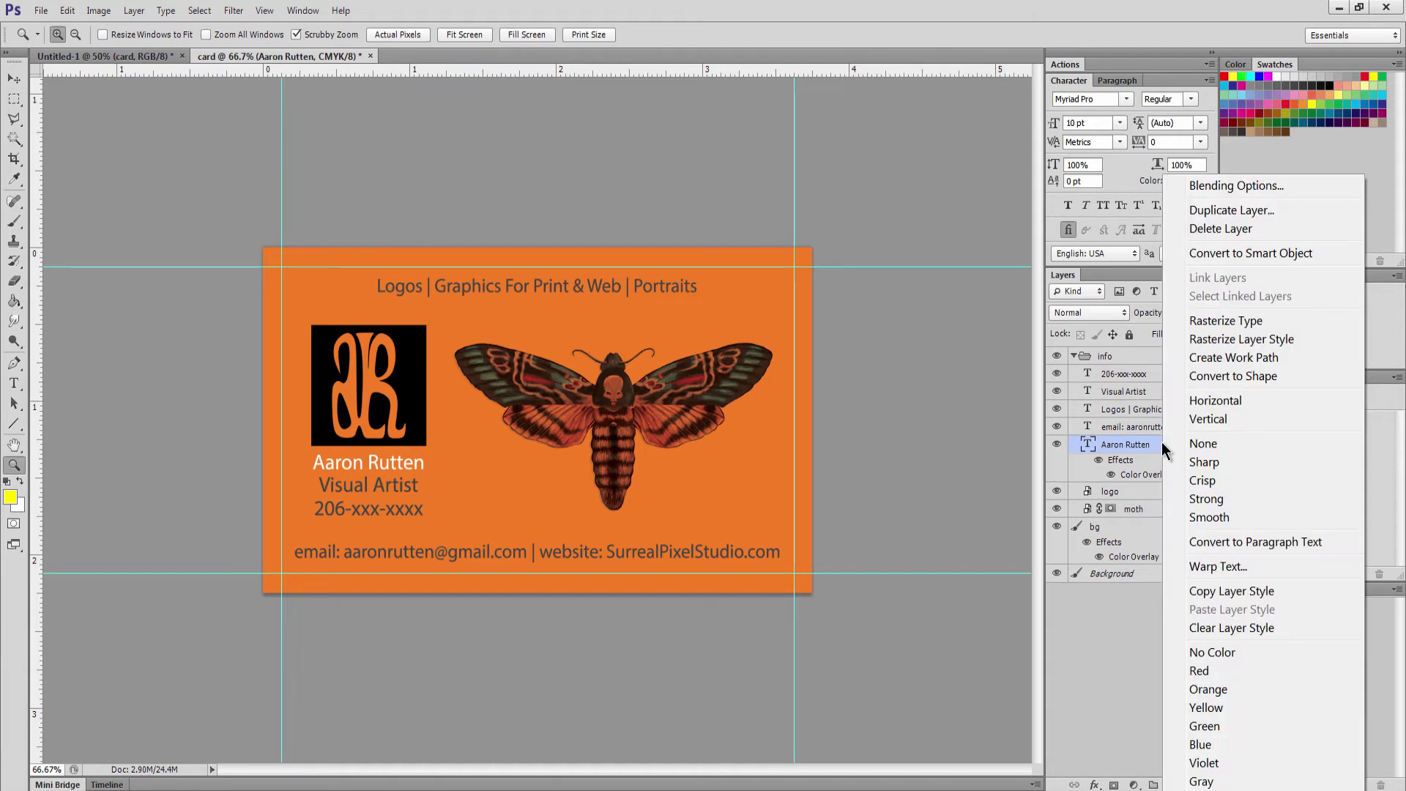
click(1210, 590)
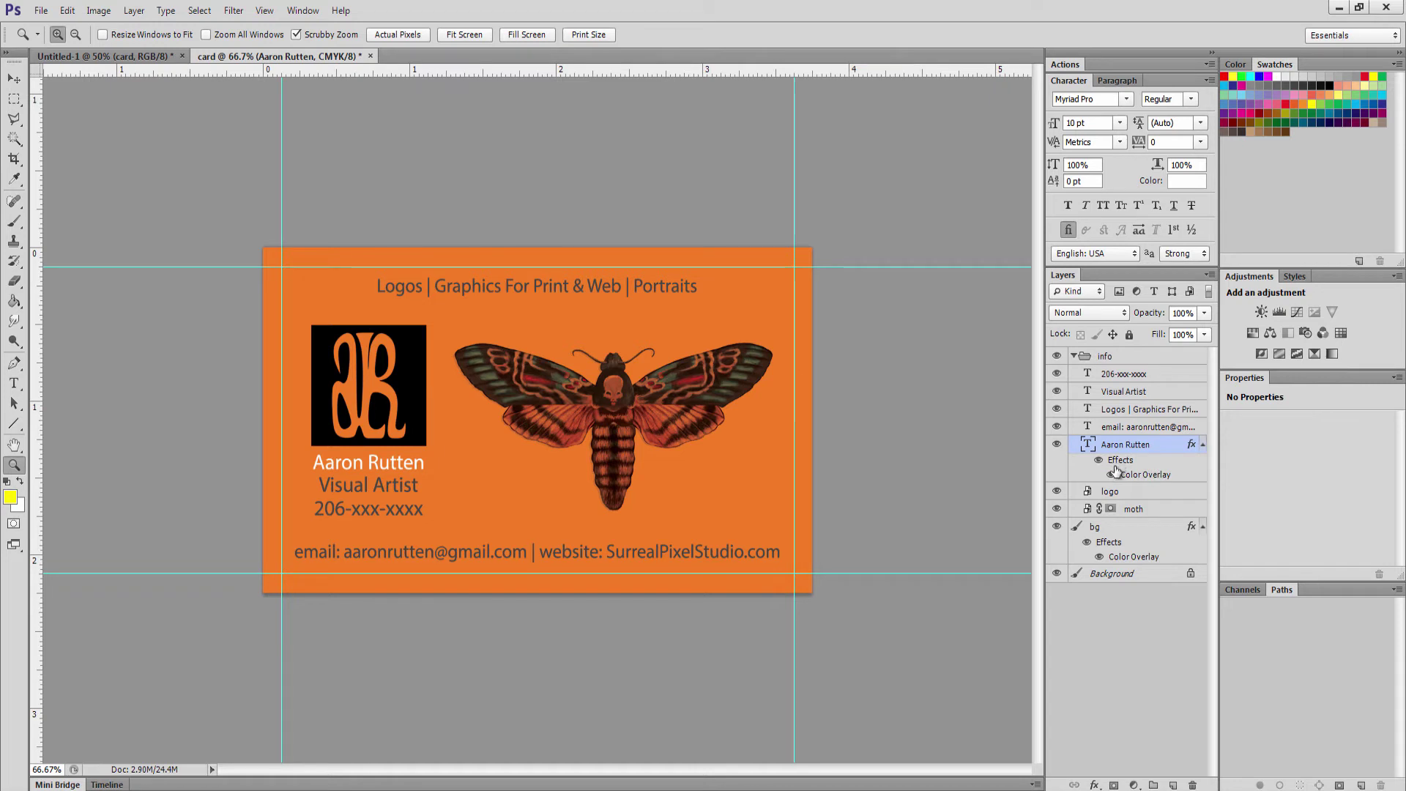
Paste the white overlay style onto the phone number and other text layers
click(1131, 375)
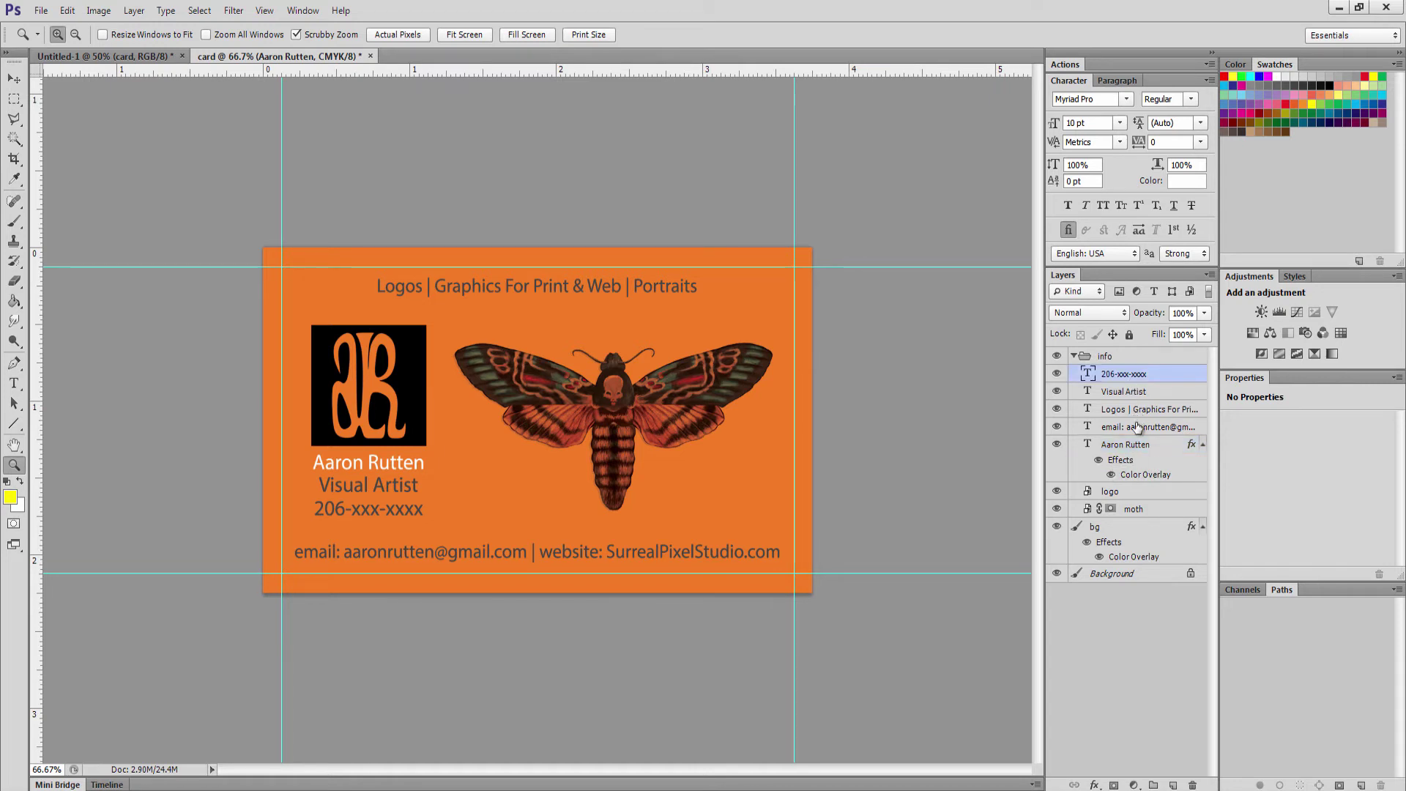
shift+click(1143, 426)
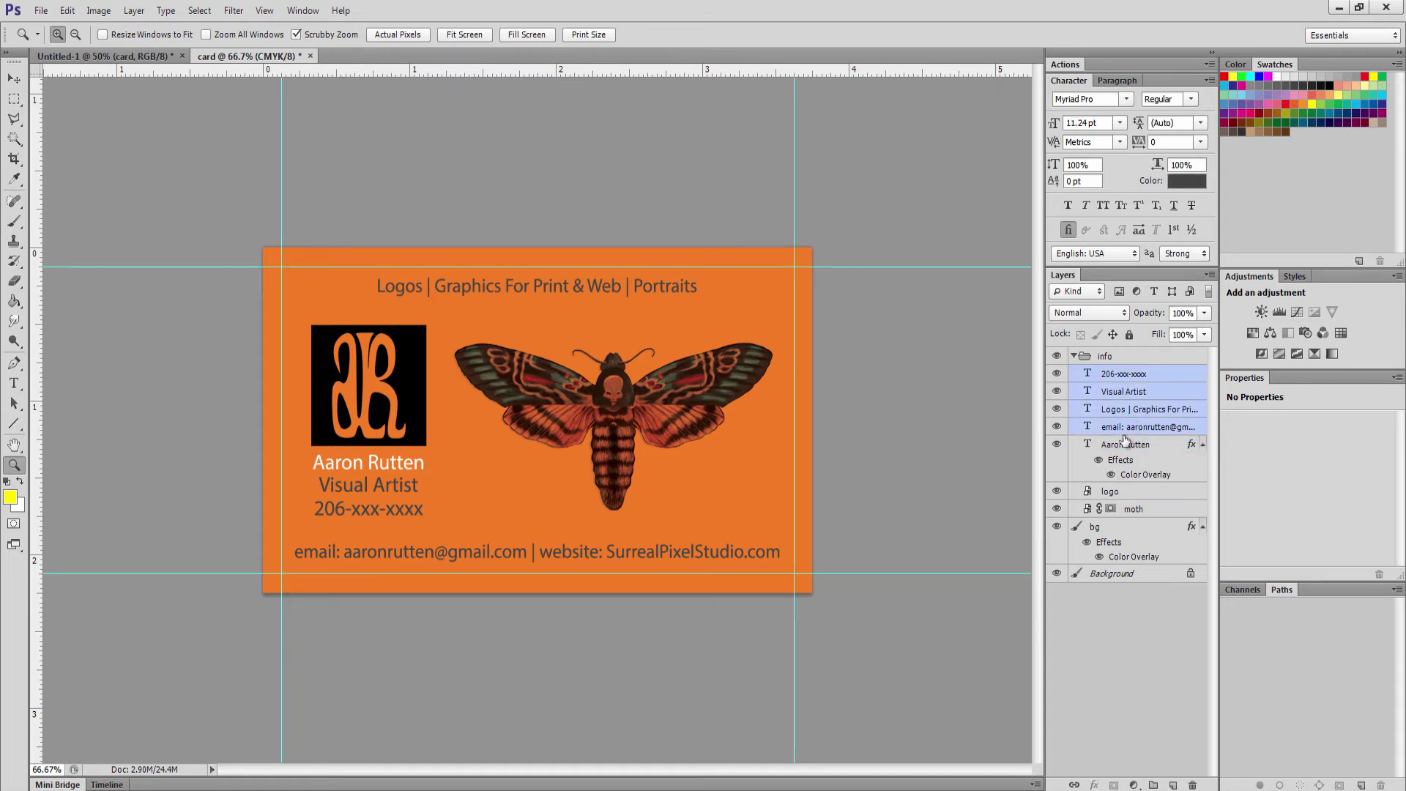
right_click(1128, 412)
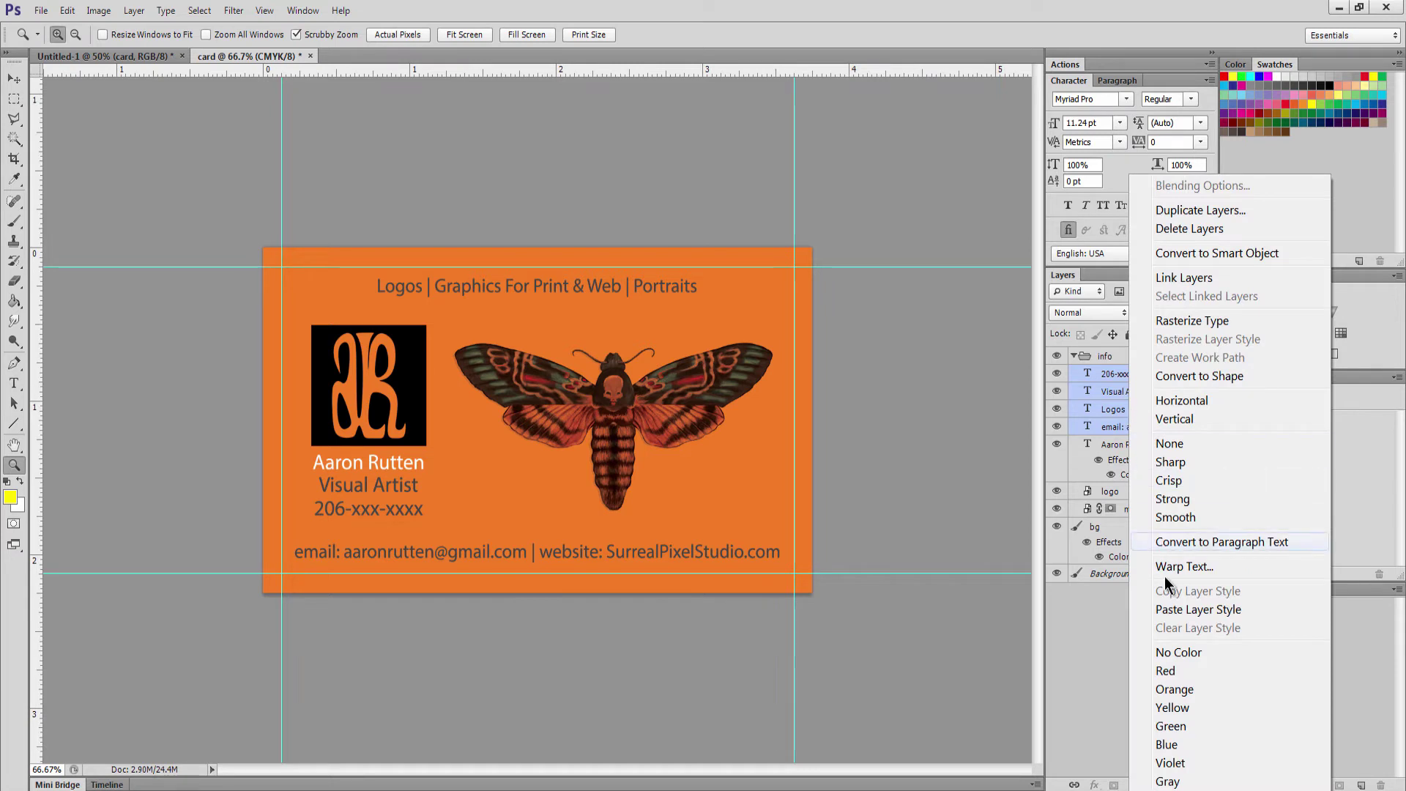
click(1172, 610)
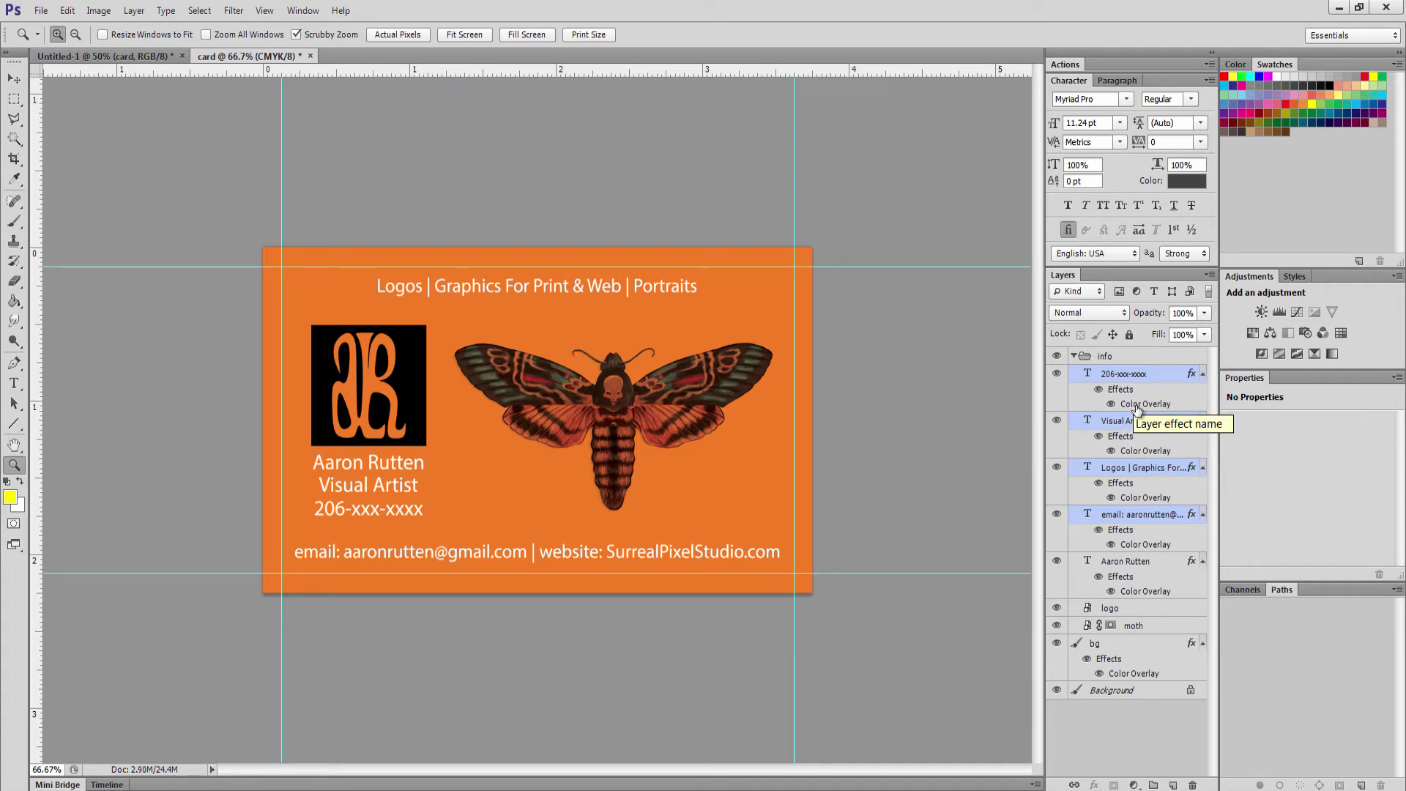
Add a Drop Shadow to the phone number layer's style
click(1133, 403)
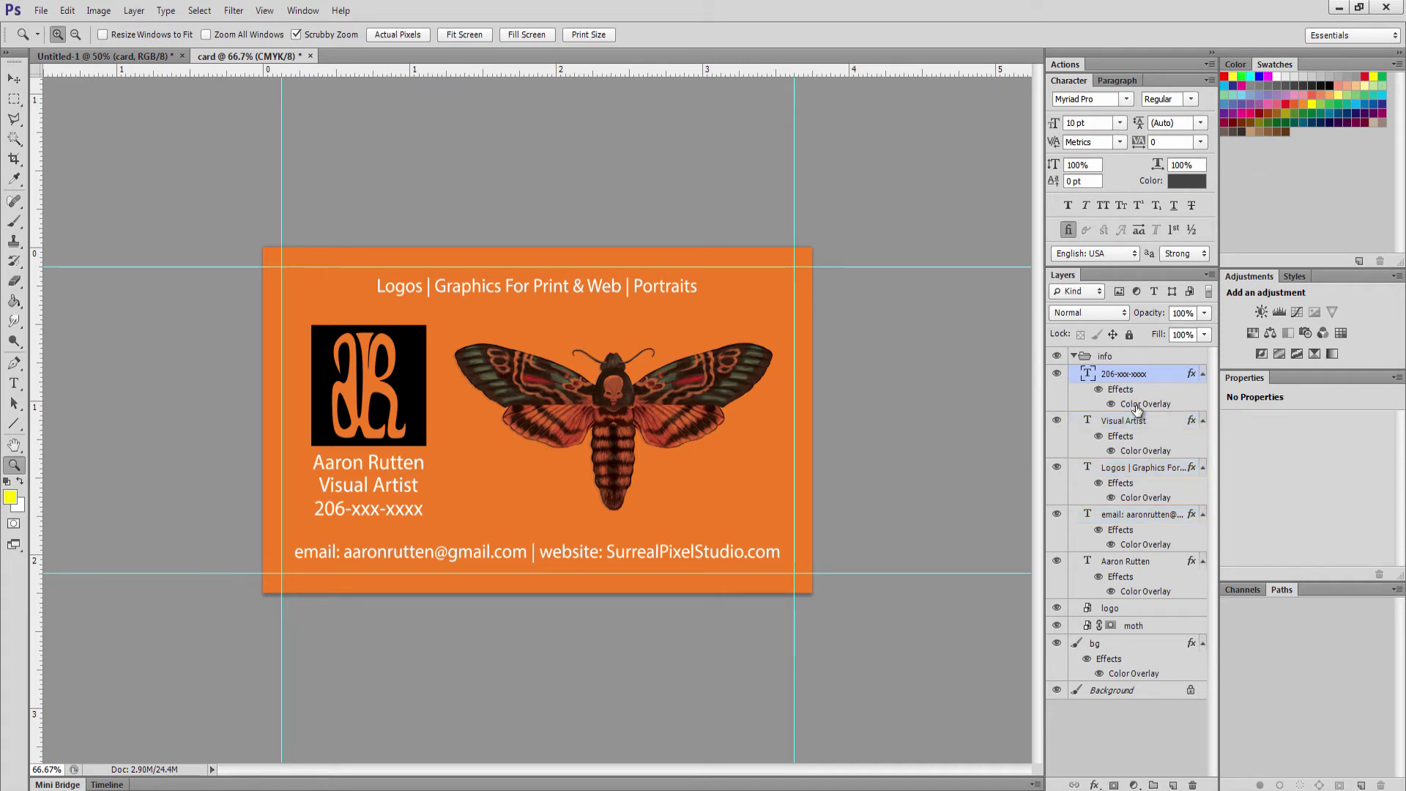
double_click(1120, 393)
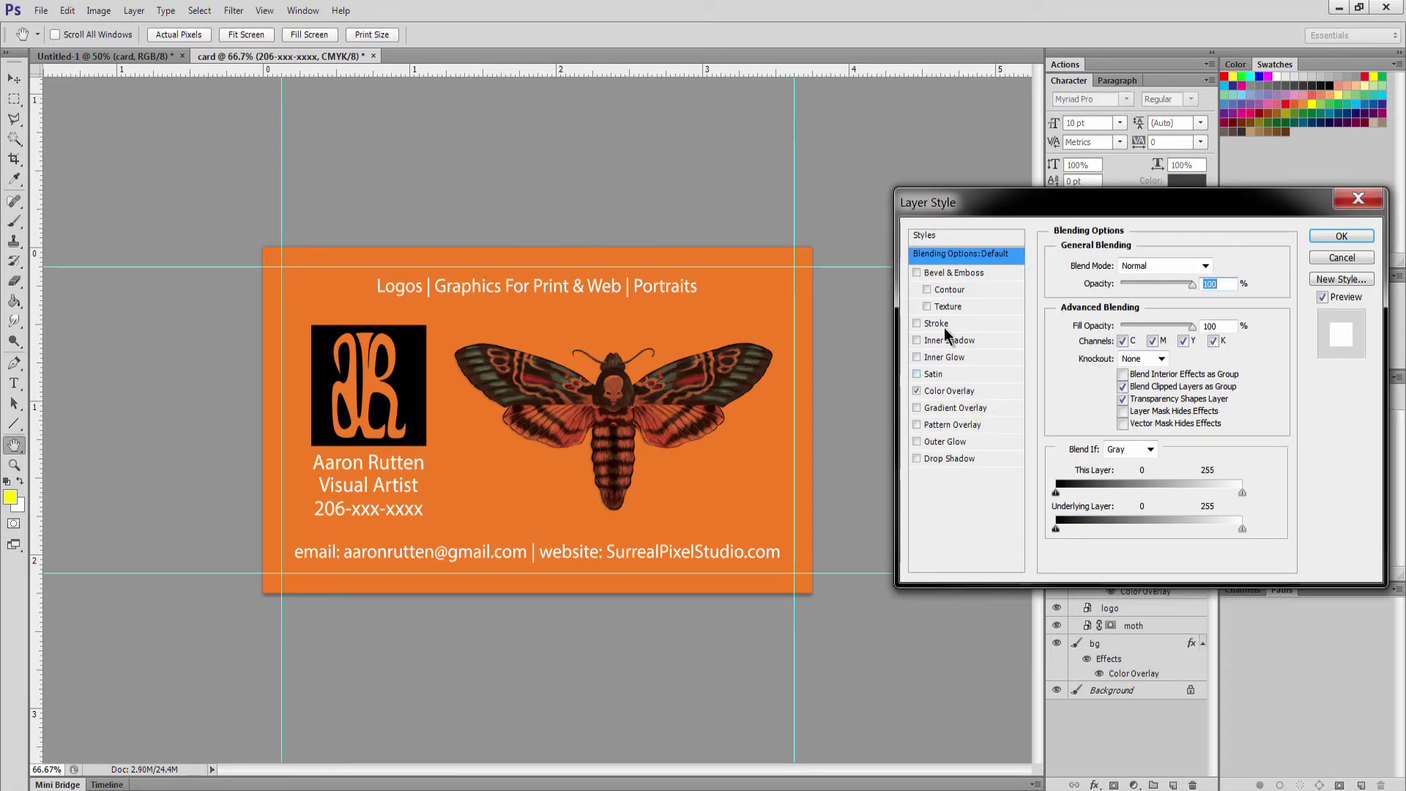
click(916, 458)
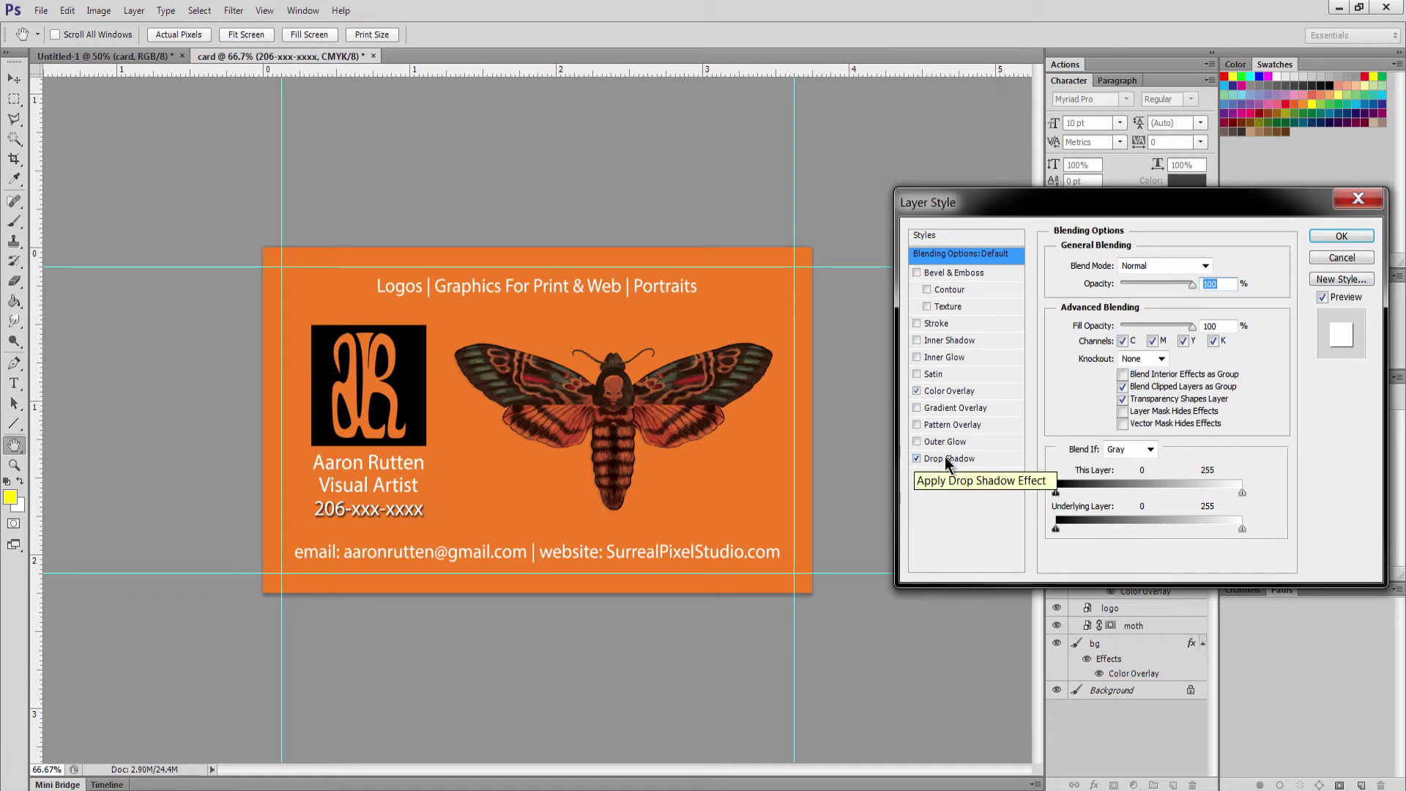
click(945, 458)
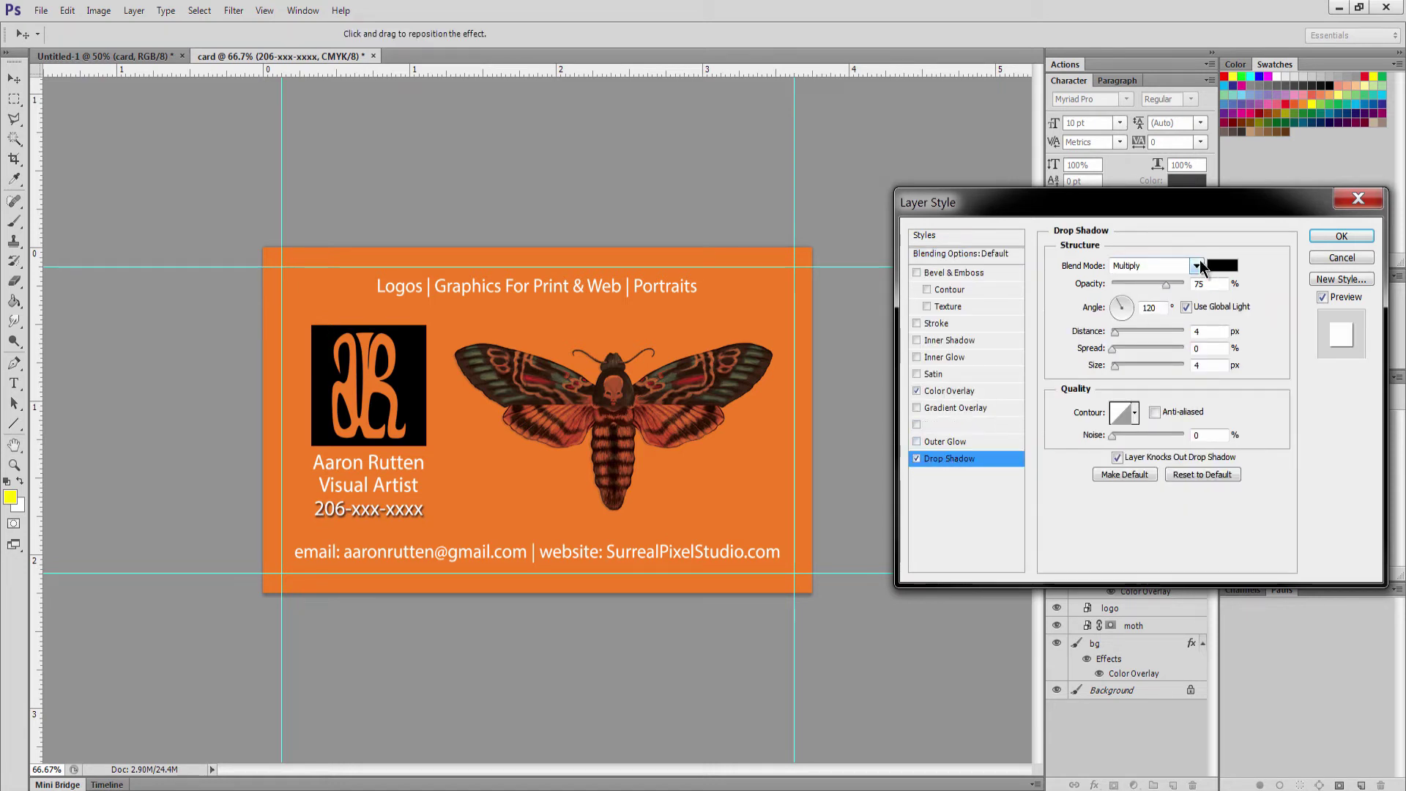
key(Return)
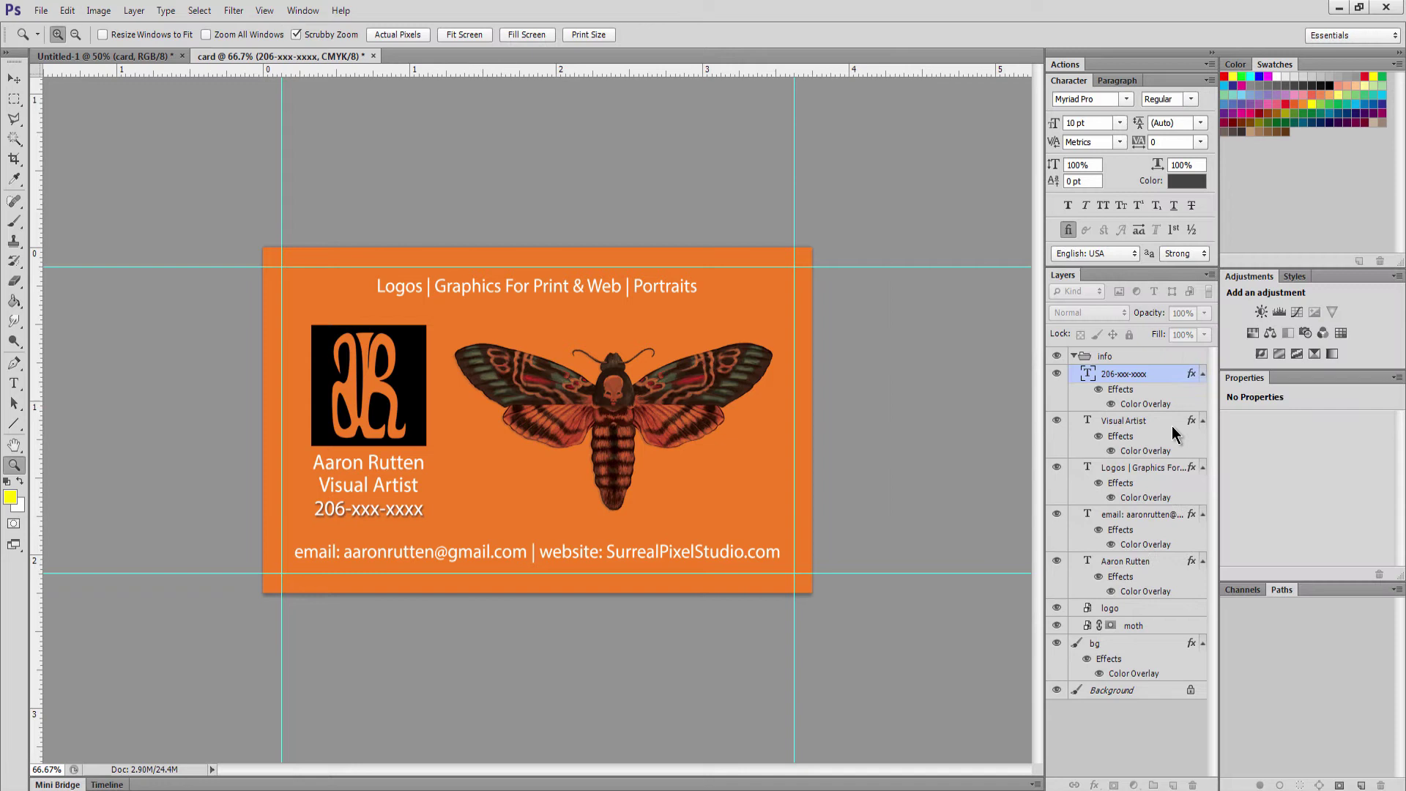
Copy the phone number's style and paste it onto the Visual Artist through name layers
right_click(1139, 375)
click(1172, 590)
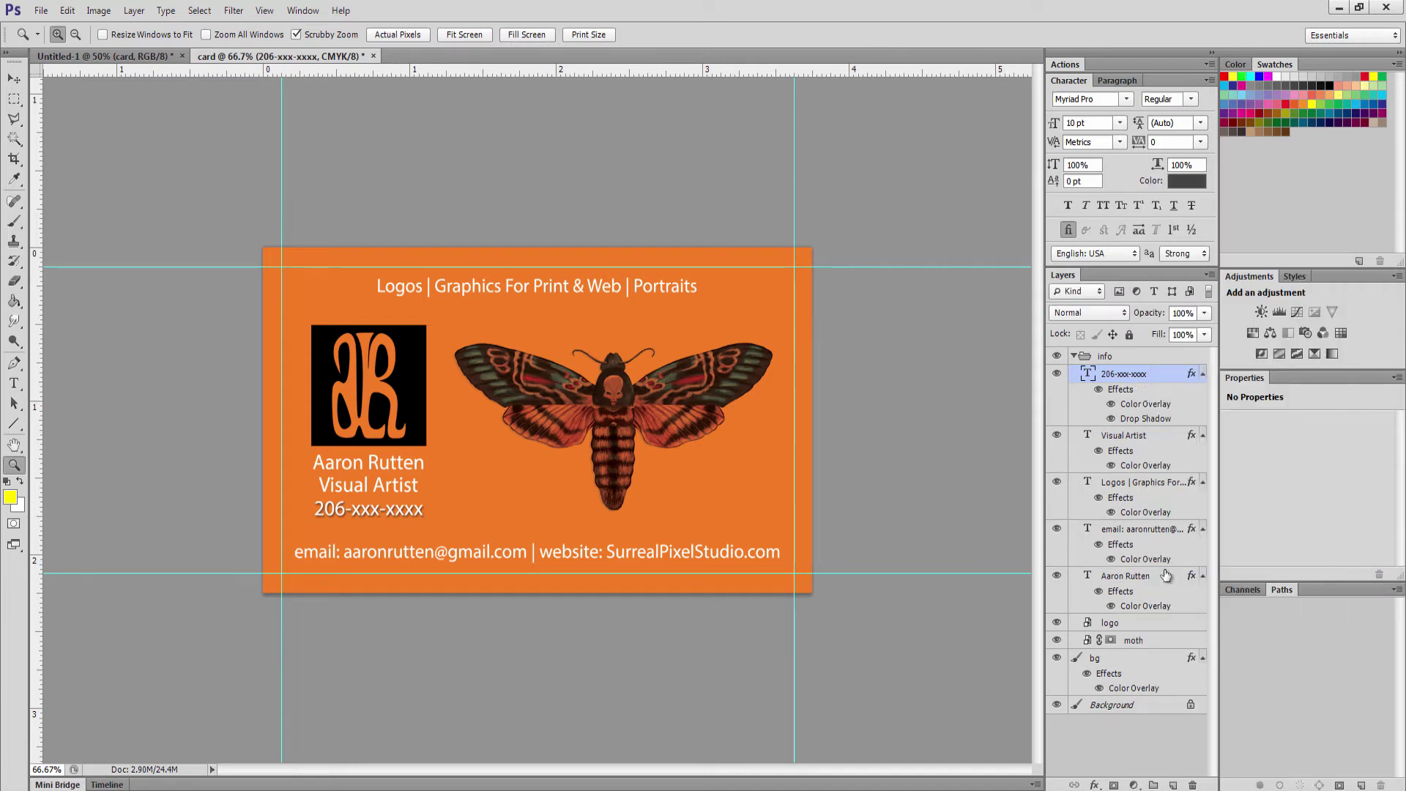
click(1143, 438)
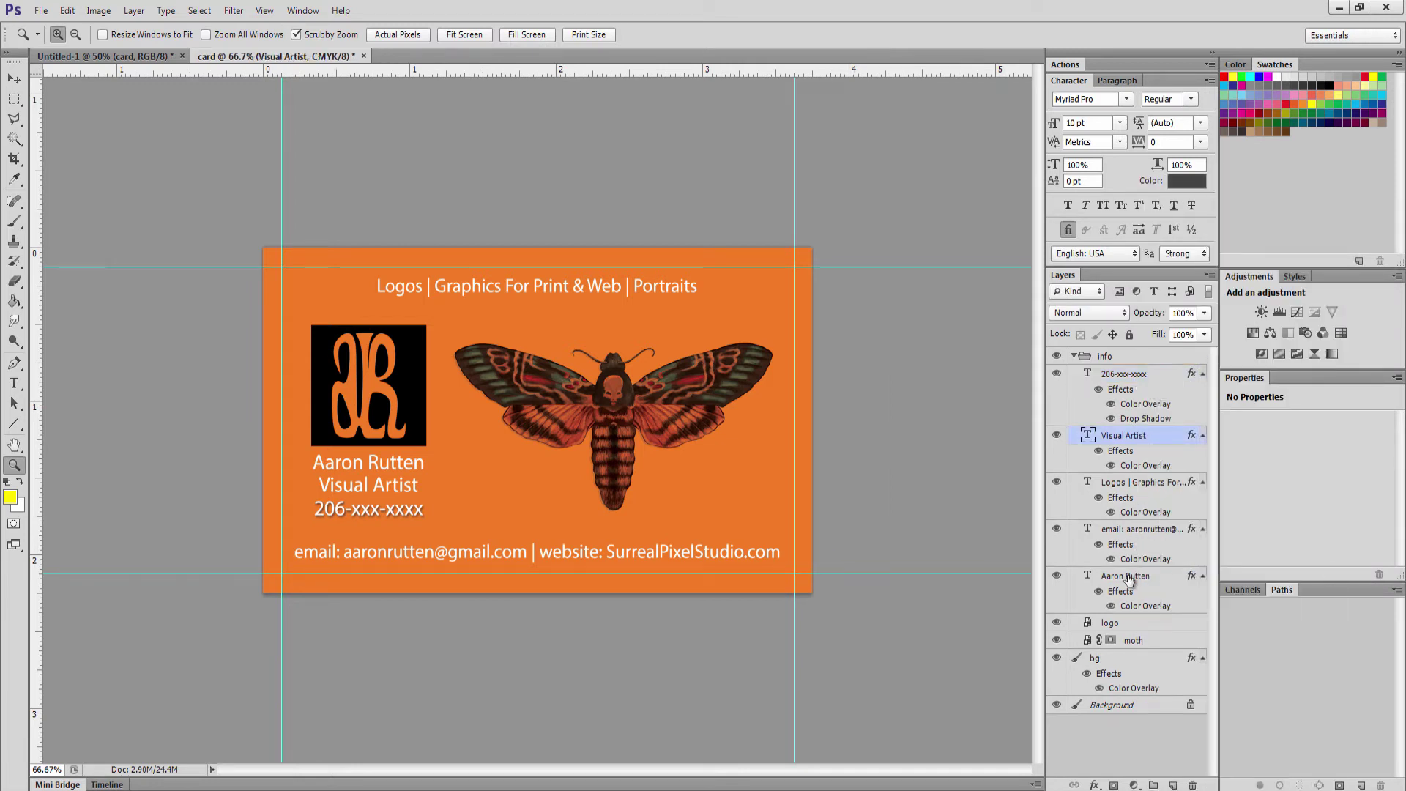
shift+click(1128, 578)
right_click(1128, 580)
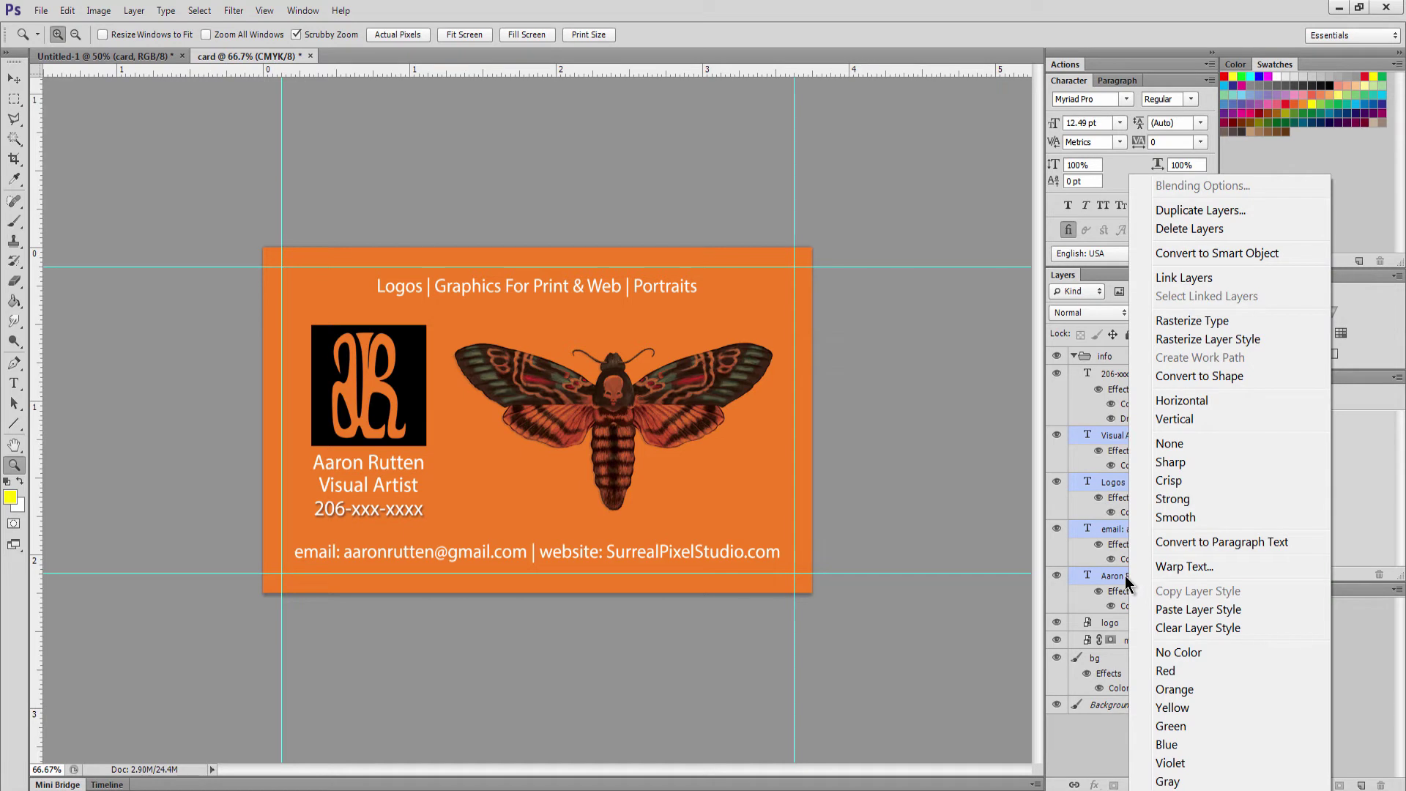
click(1185, 607)
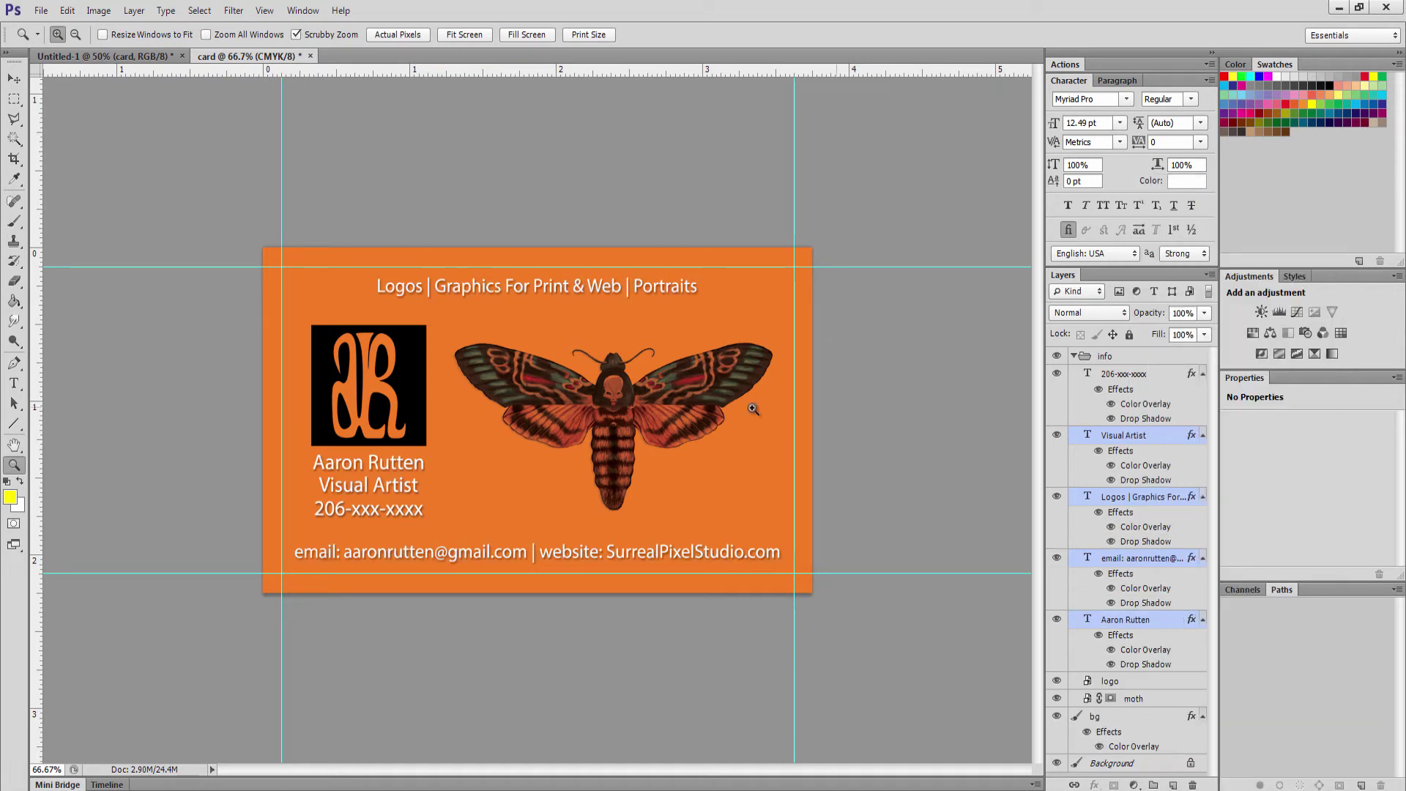
Hide the orange background layer and turn off the phone number's drop shadow
click(1056, 720)
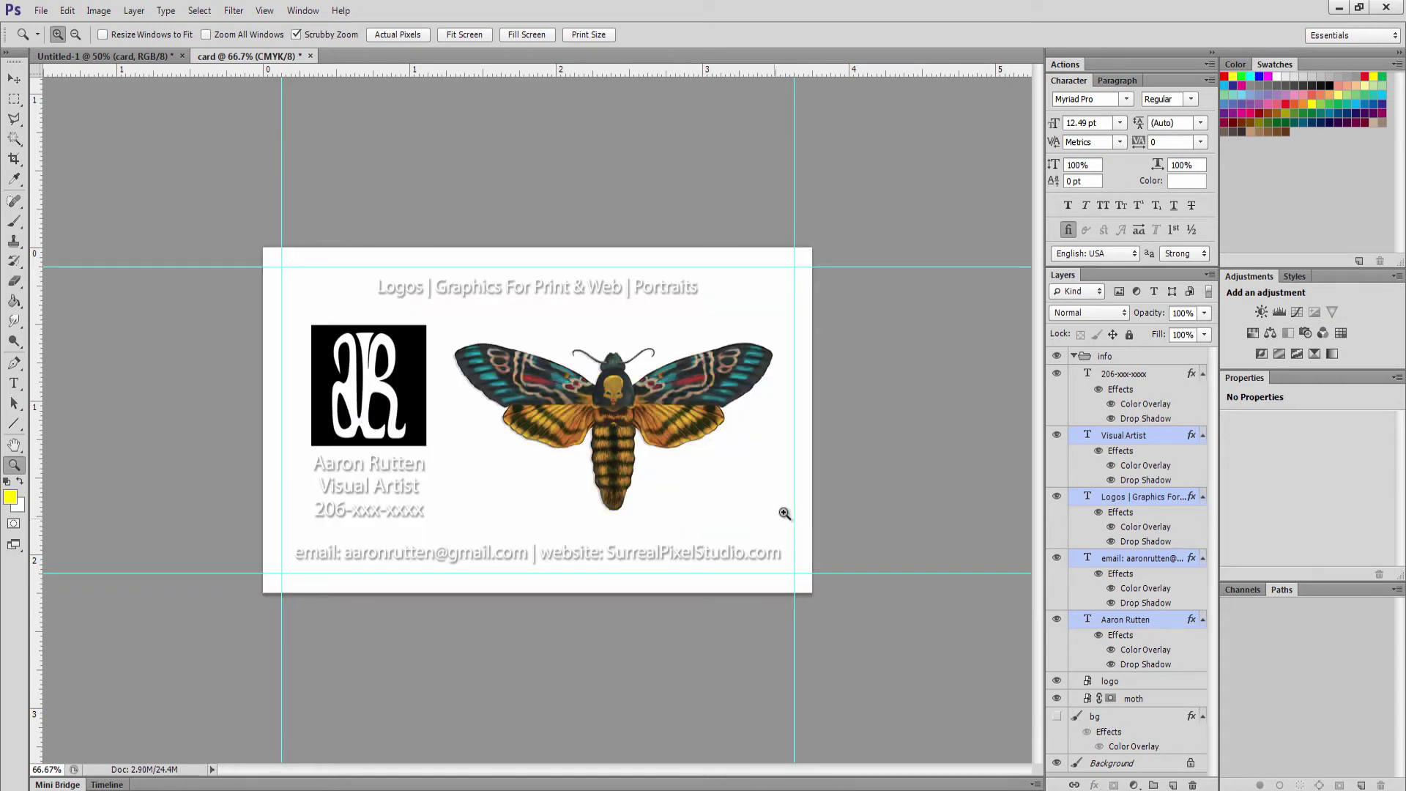
double_click(1142, 404)
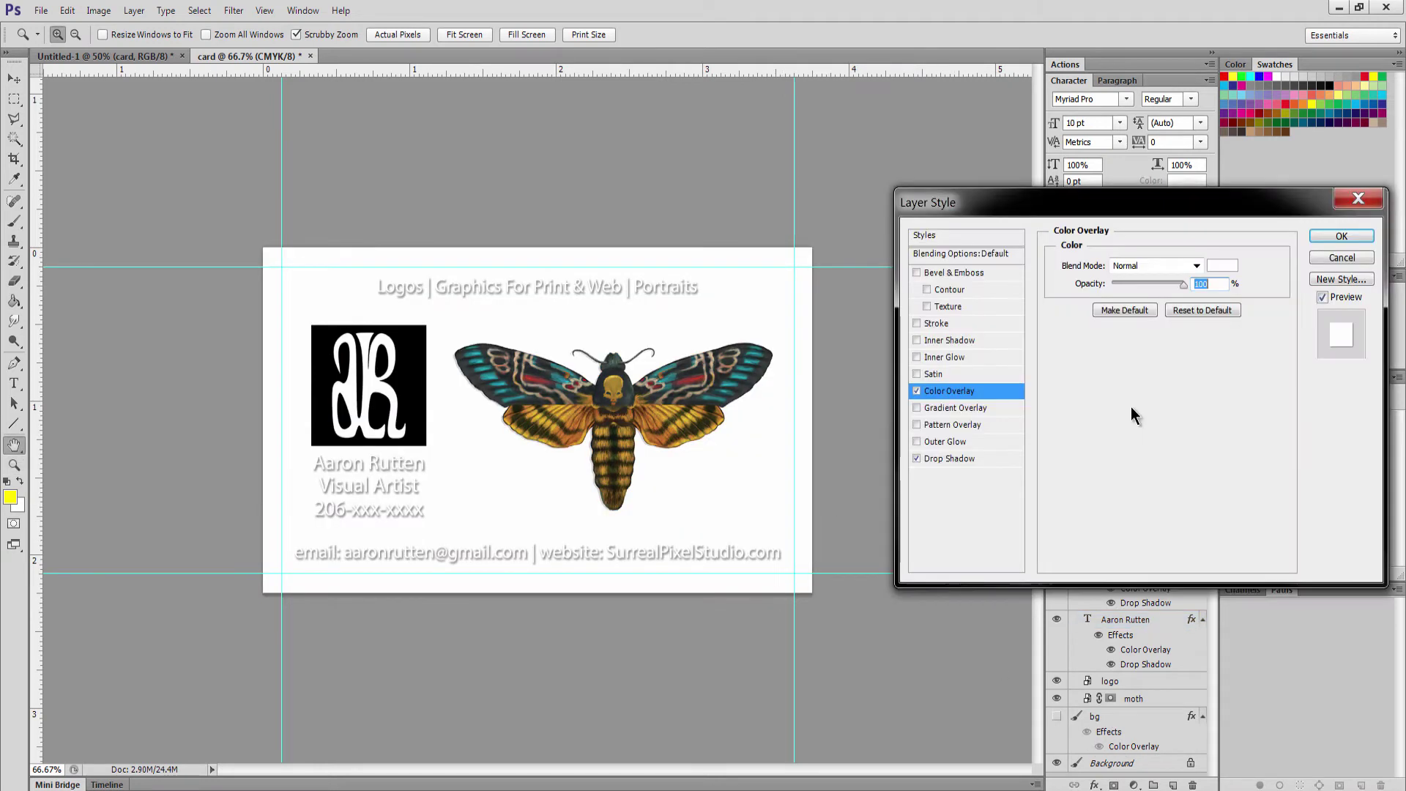
click(917, 458)
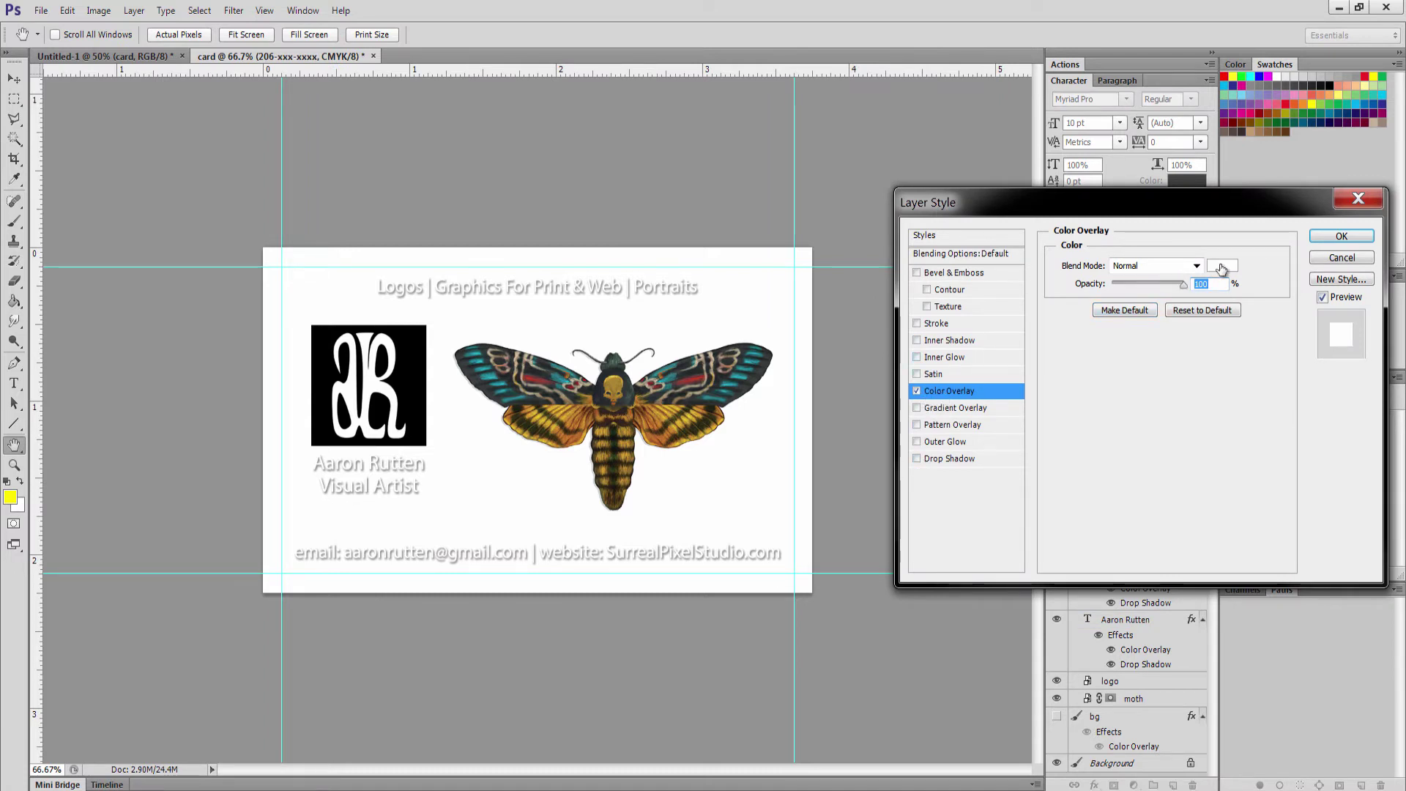
key(Return)
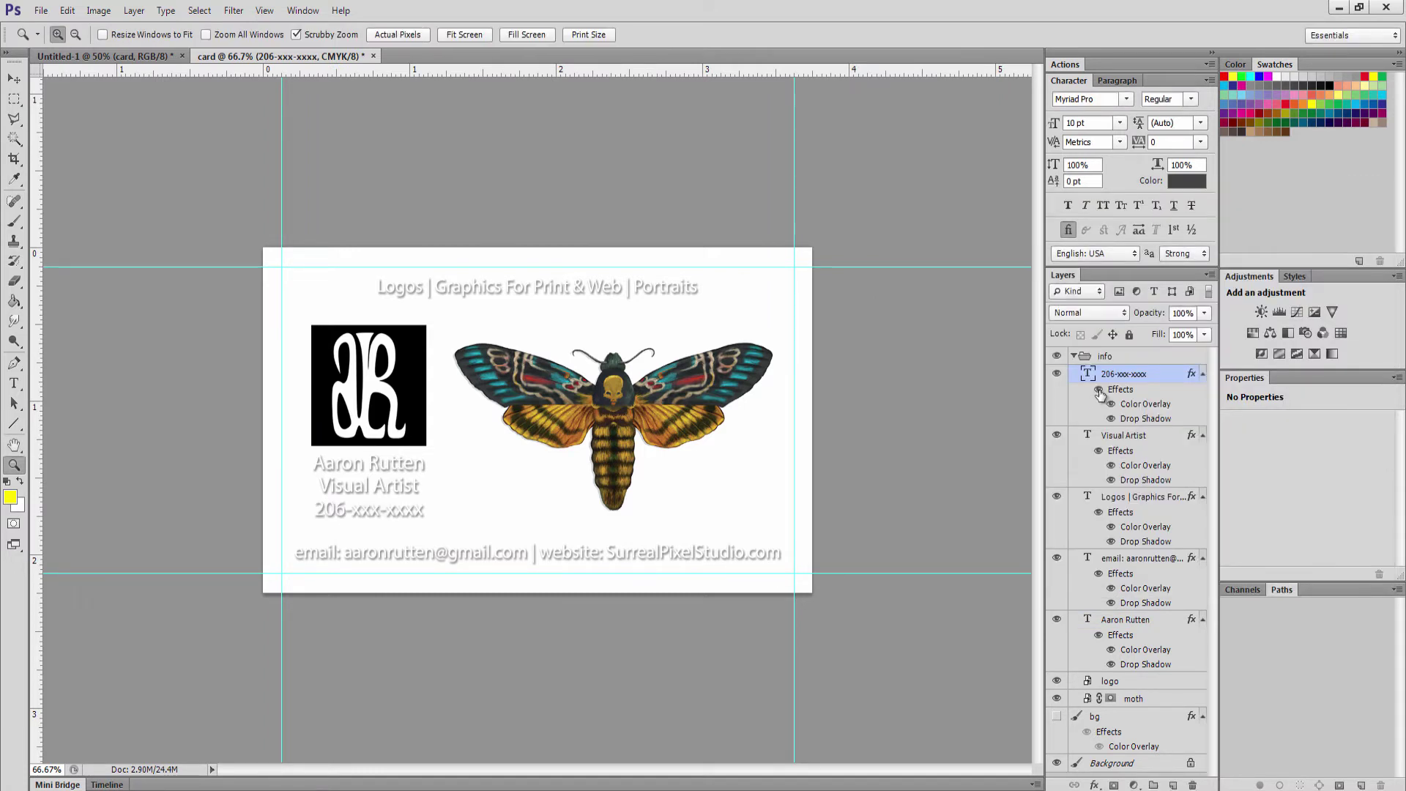
Switch off the effects on the phone number, Visual Artist and name text layers
click(1098, 389)
click(1098, 451)
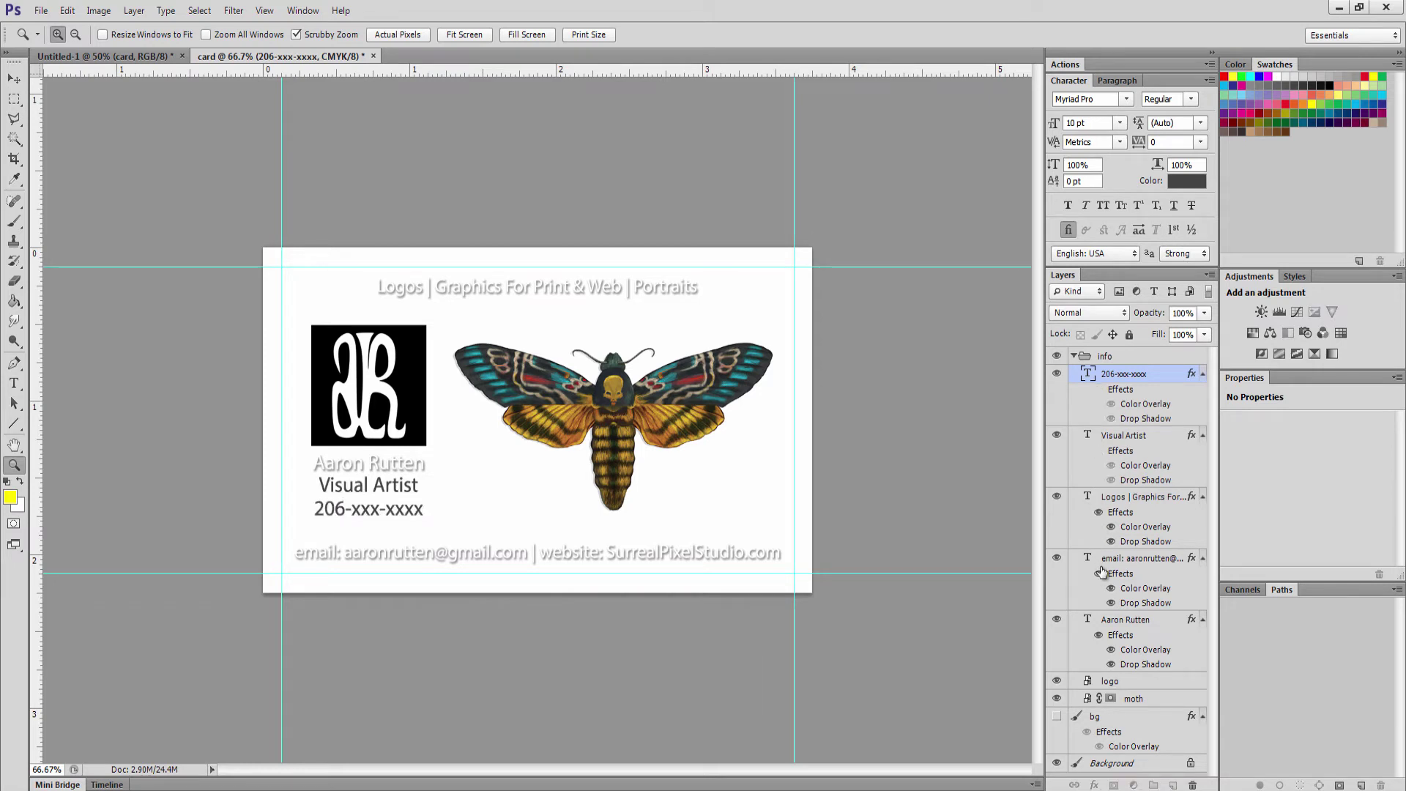
click(1098, 635)
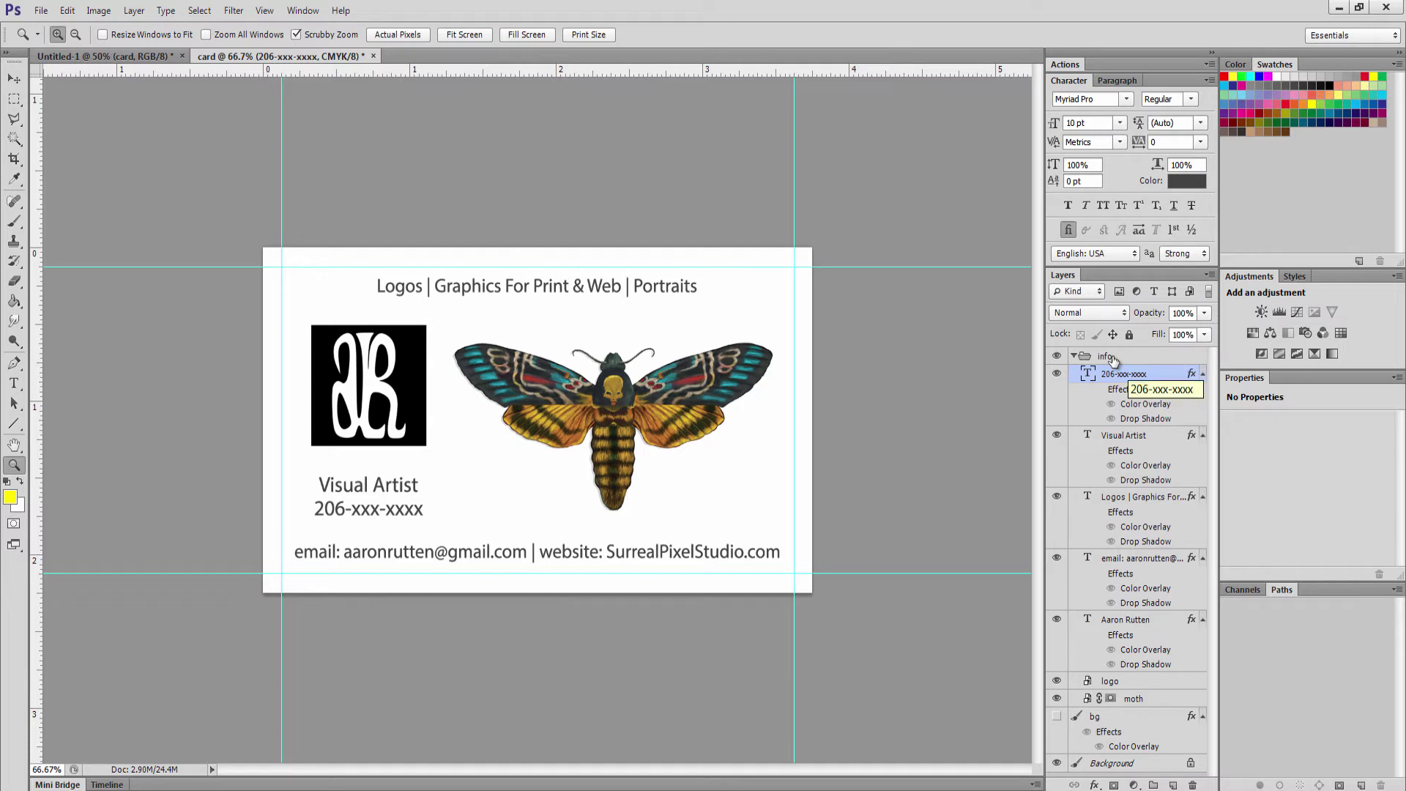
Select the collapsed info group plus the bg layer and group them with Ctrl+G
click(1074, 358)
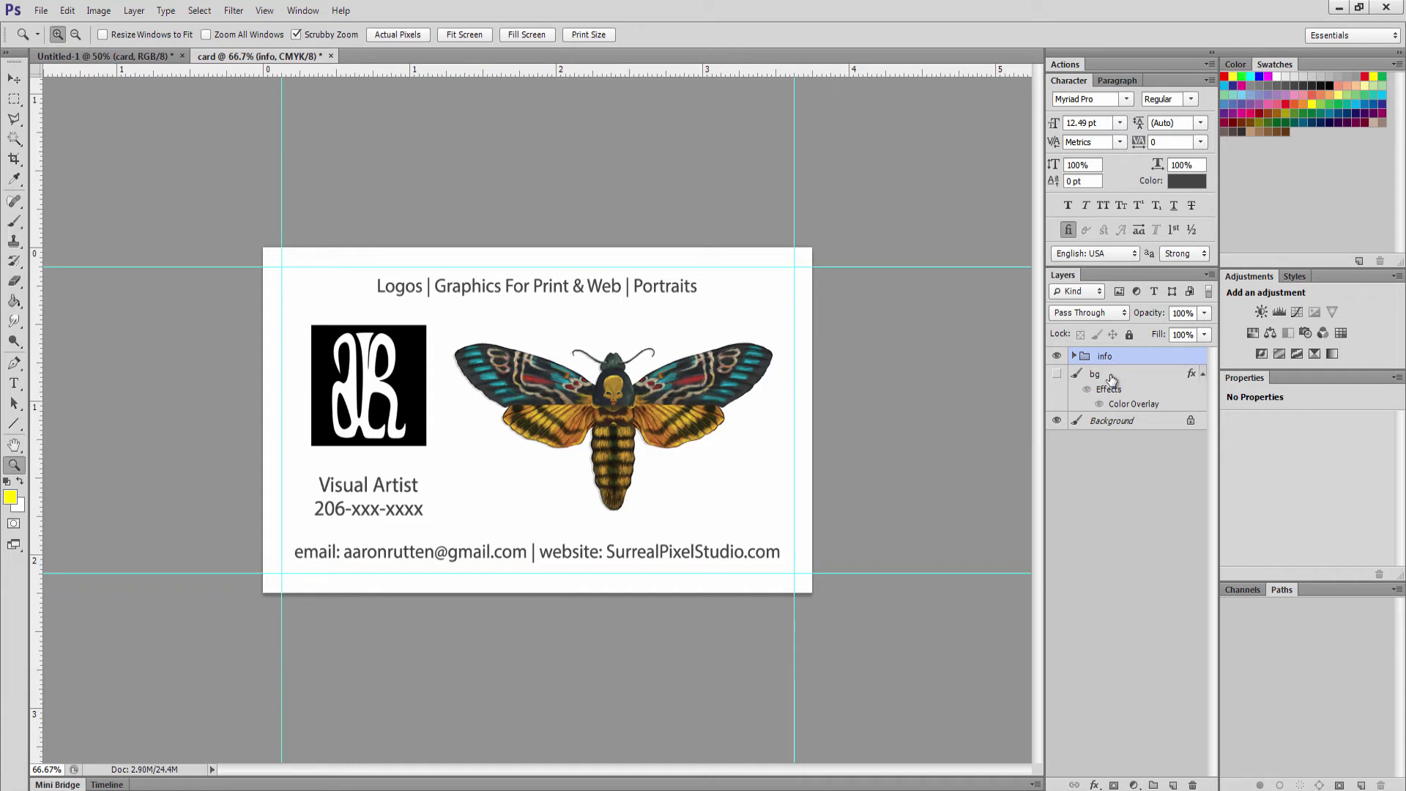
shift+click(1111, 378)
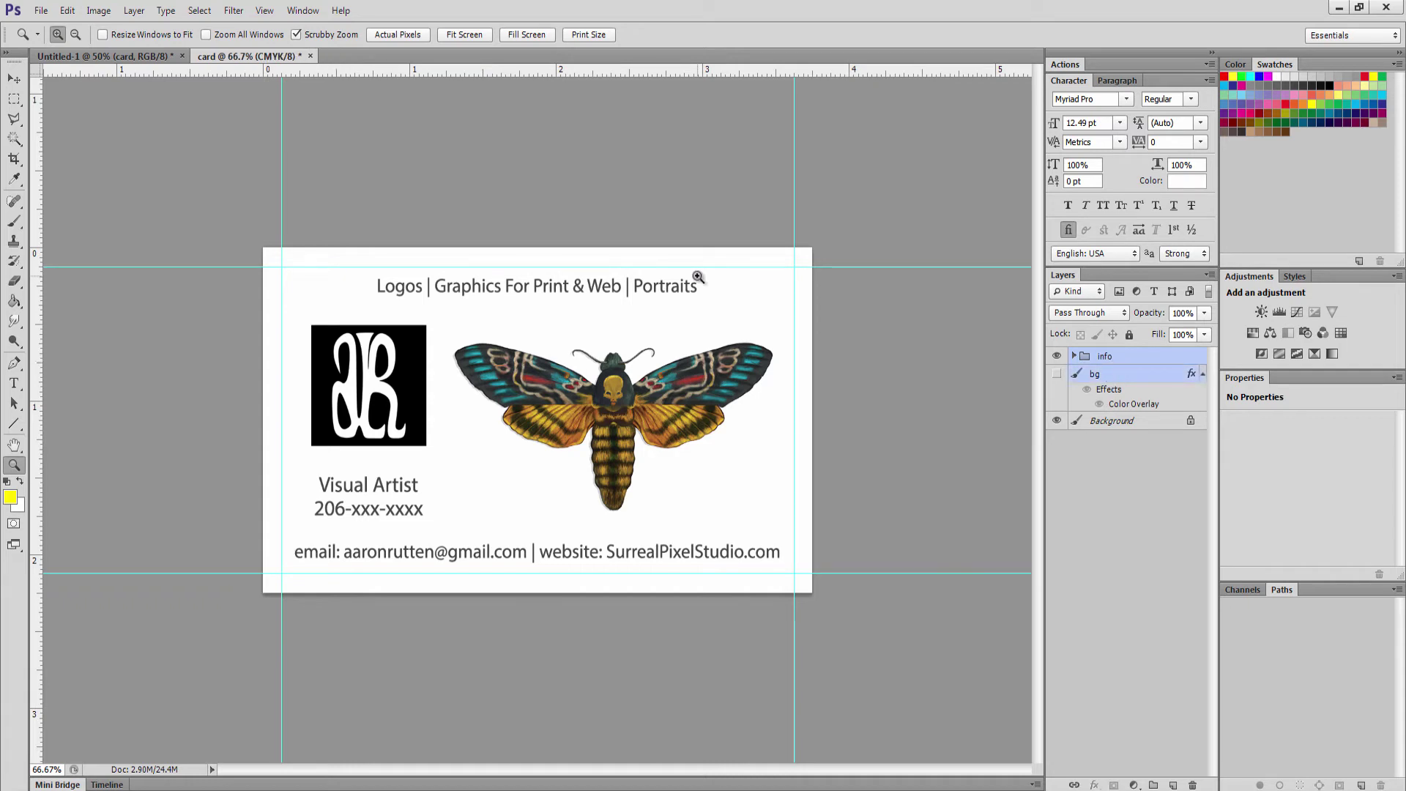
key(ctrl+g)
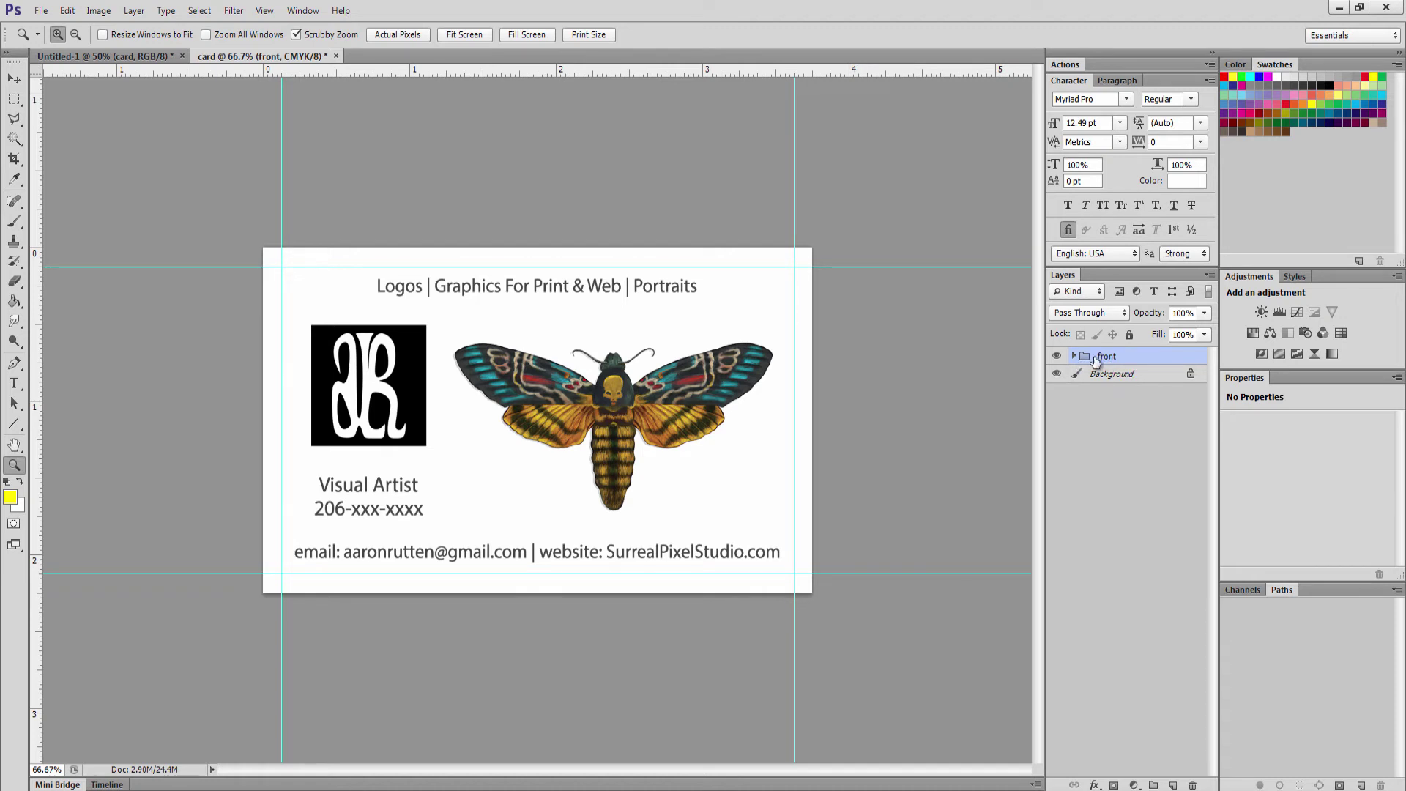
Duplicate the front group as a new group named 'back' and hide front
right_click(1104, 360)
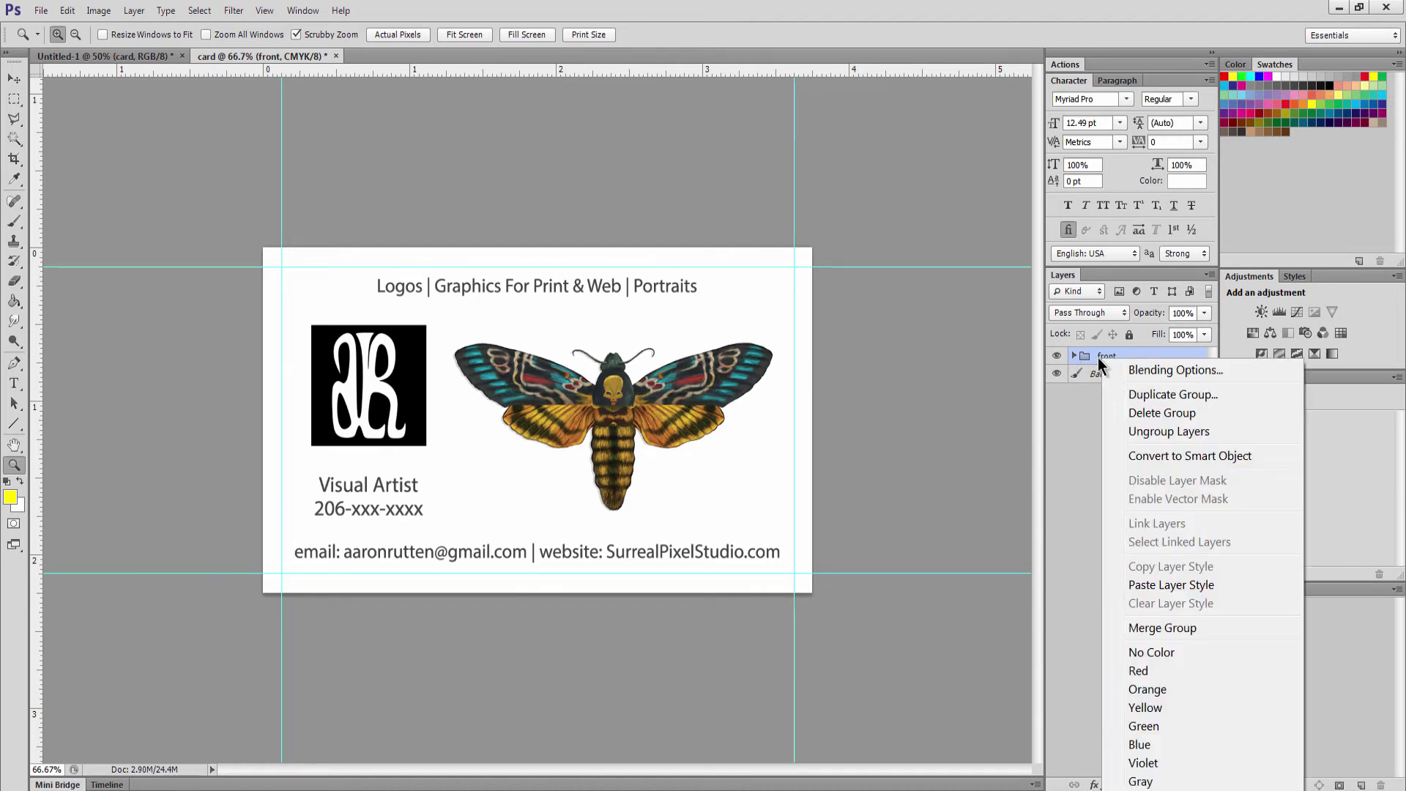
click(1153, 393)
text(bac)
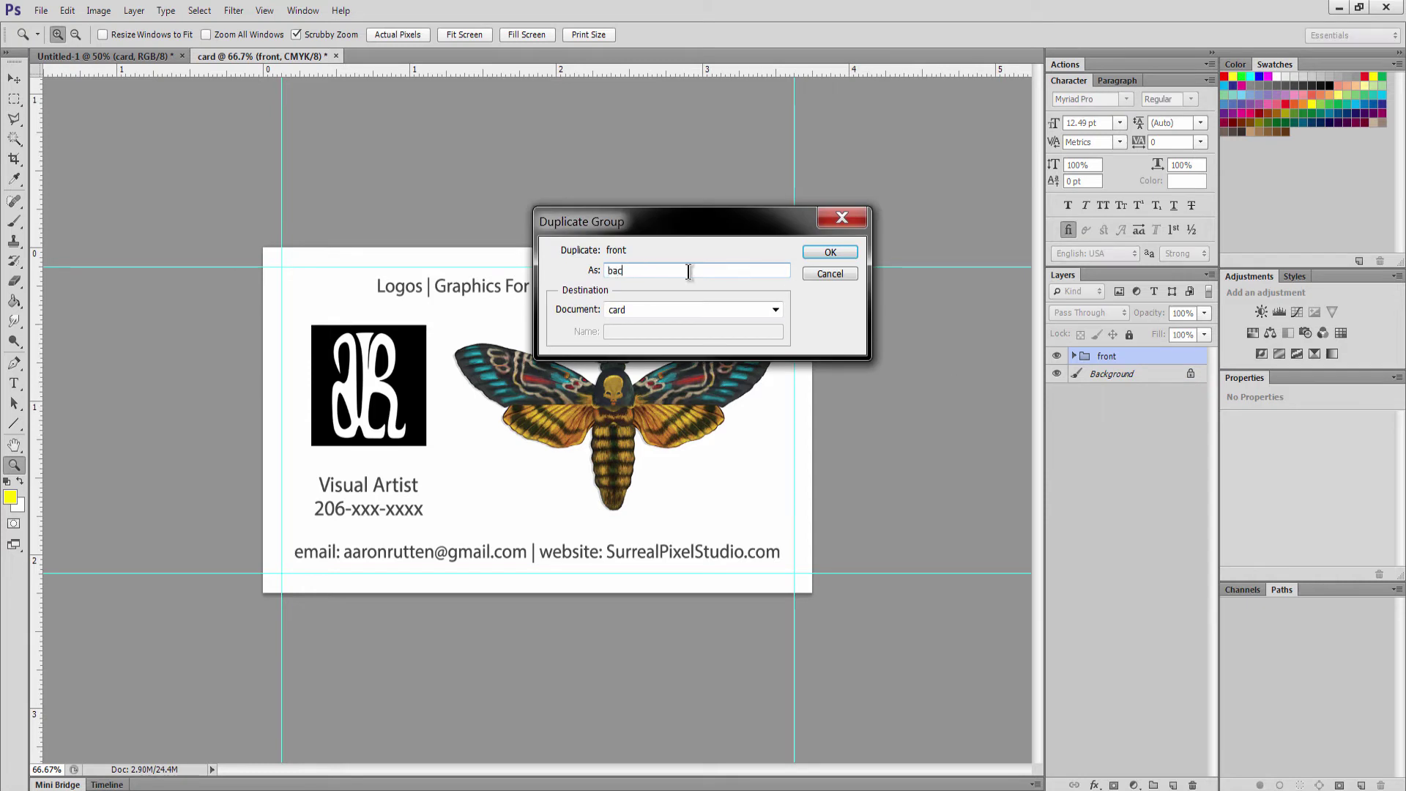
text(k)
key(Return)
click(1057, 374)
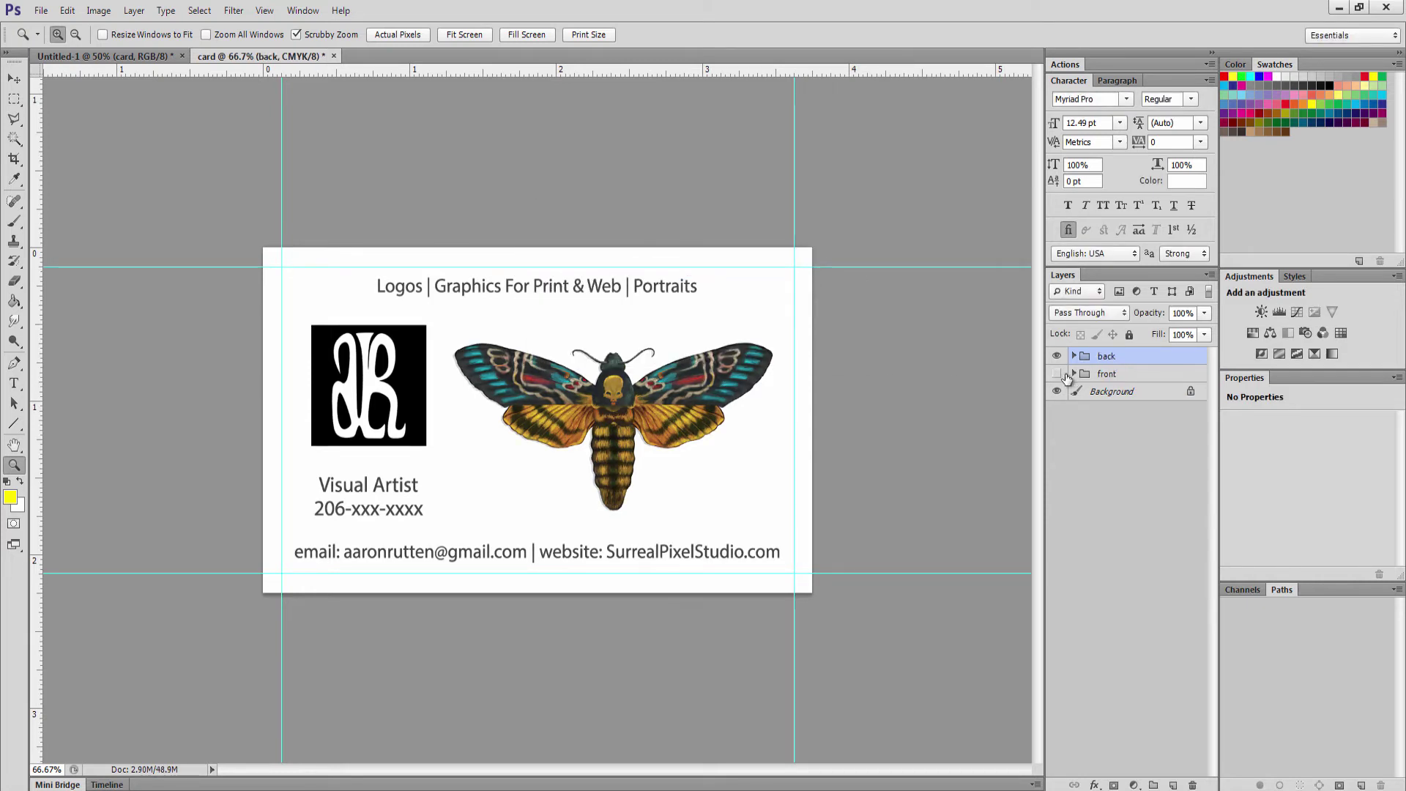
Delete the logo and moth layers from the back group's info group
click(1074, 356)
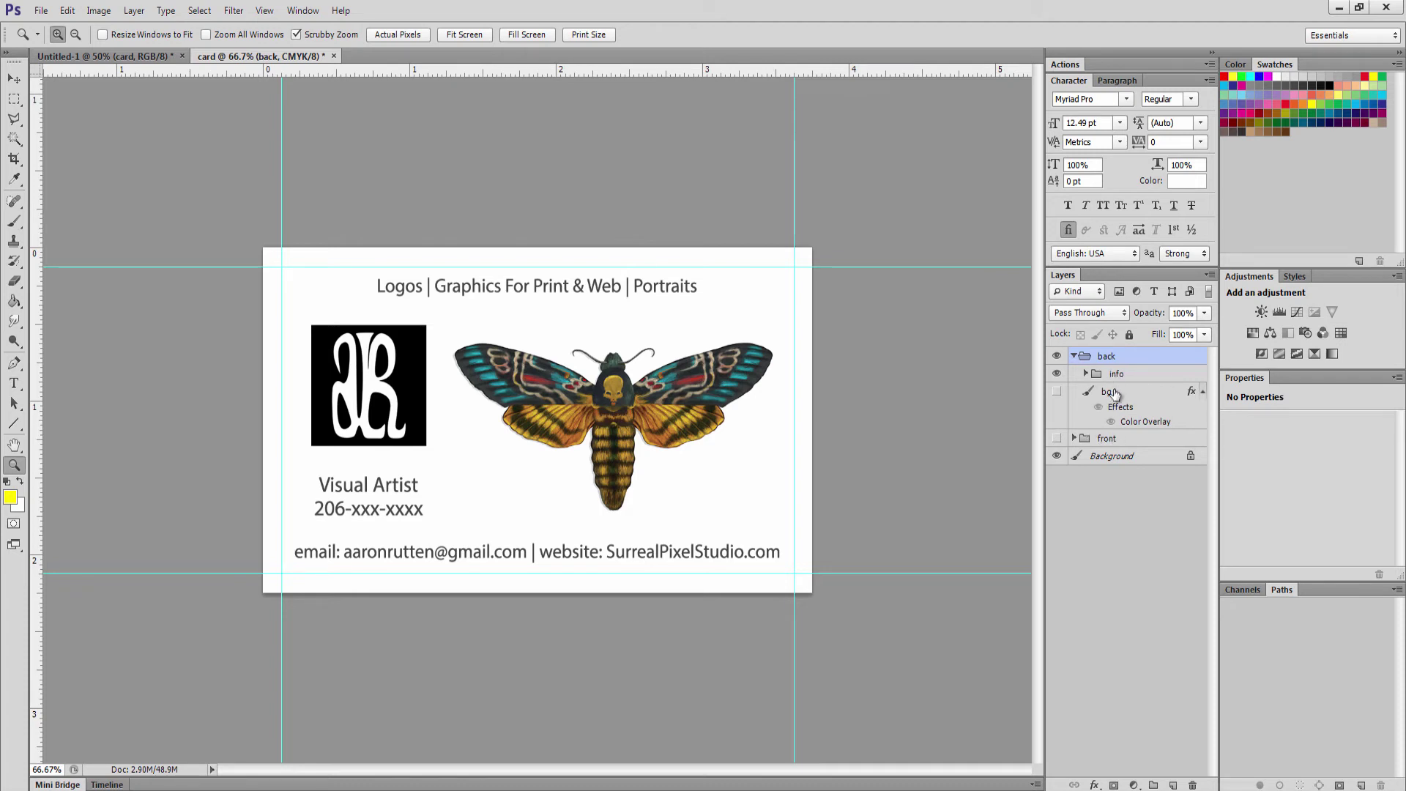
click(1087, 374)
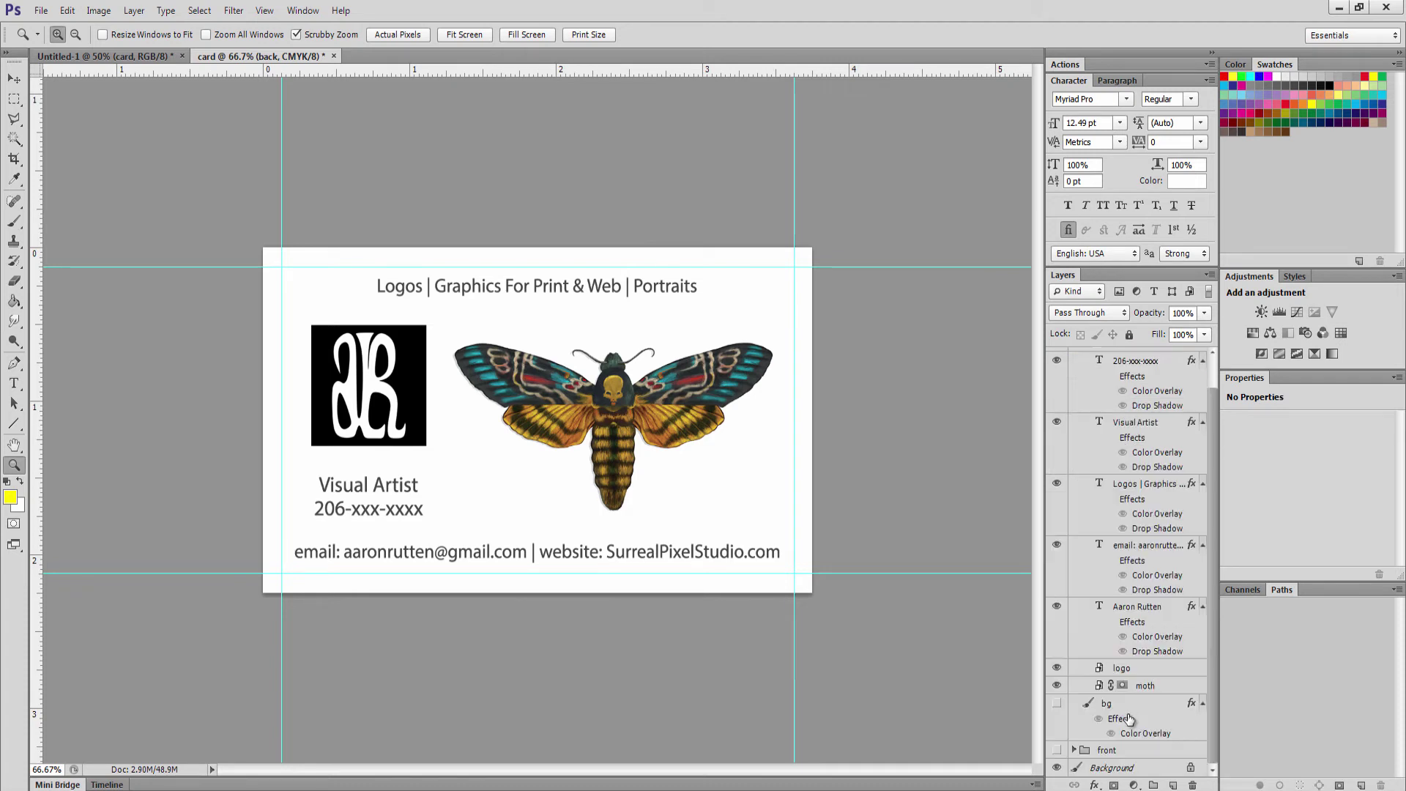
click(1150, 669)
shift+click(1163, 688)
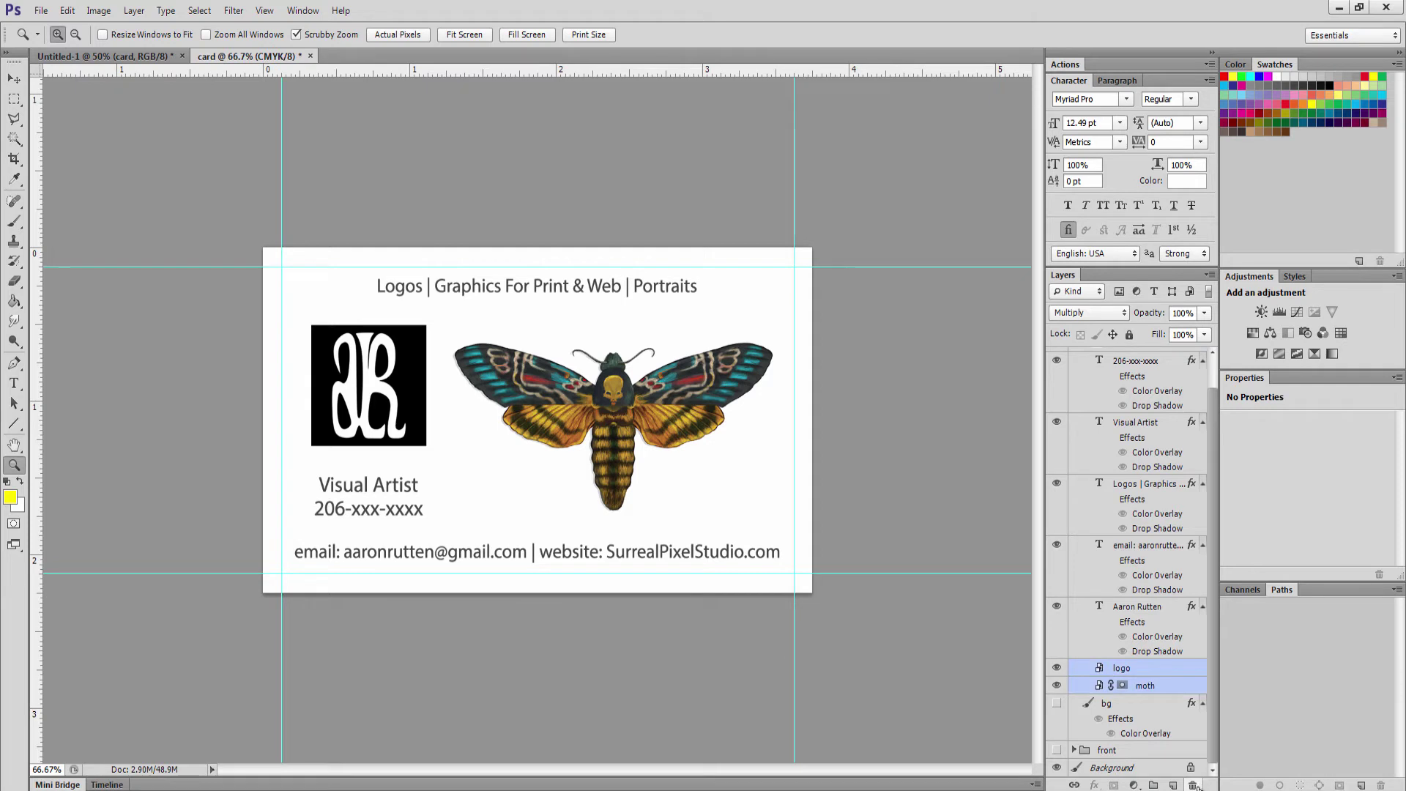
click(1192, 785)
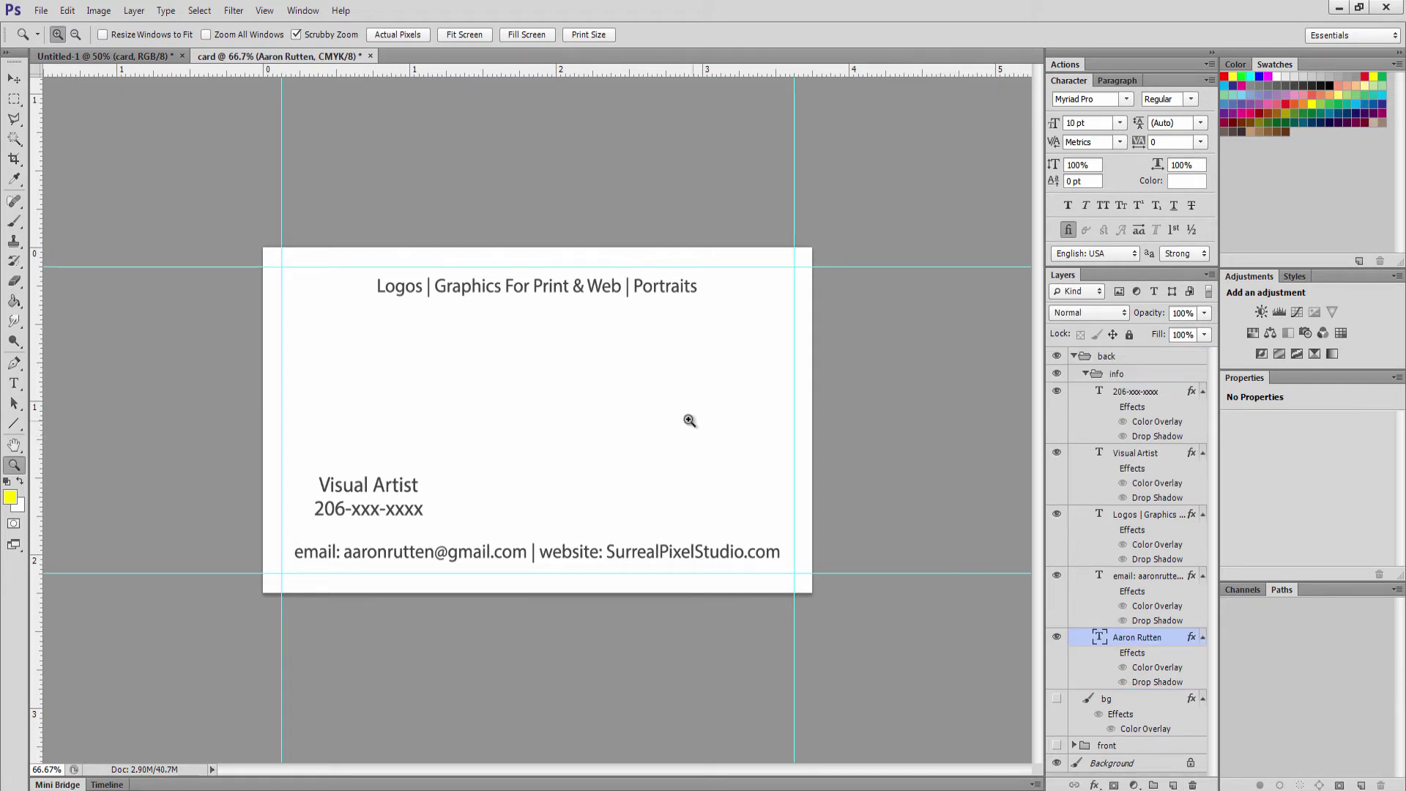
Delete the name, phone and Visual Artist text, move the email line mid-card, show the orange bg
key(v)
click(1192, 785)
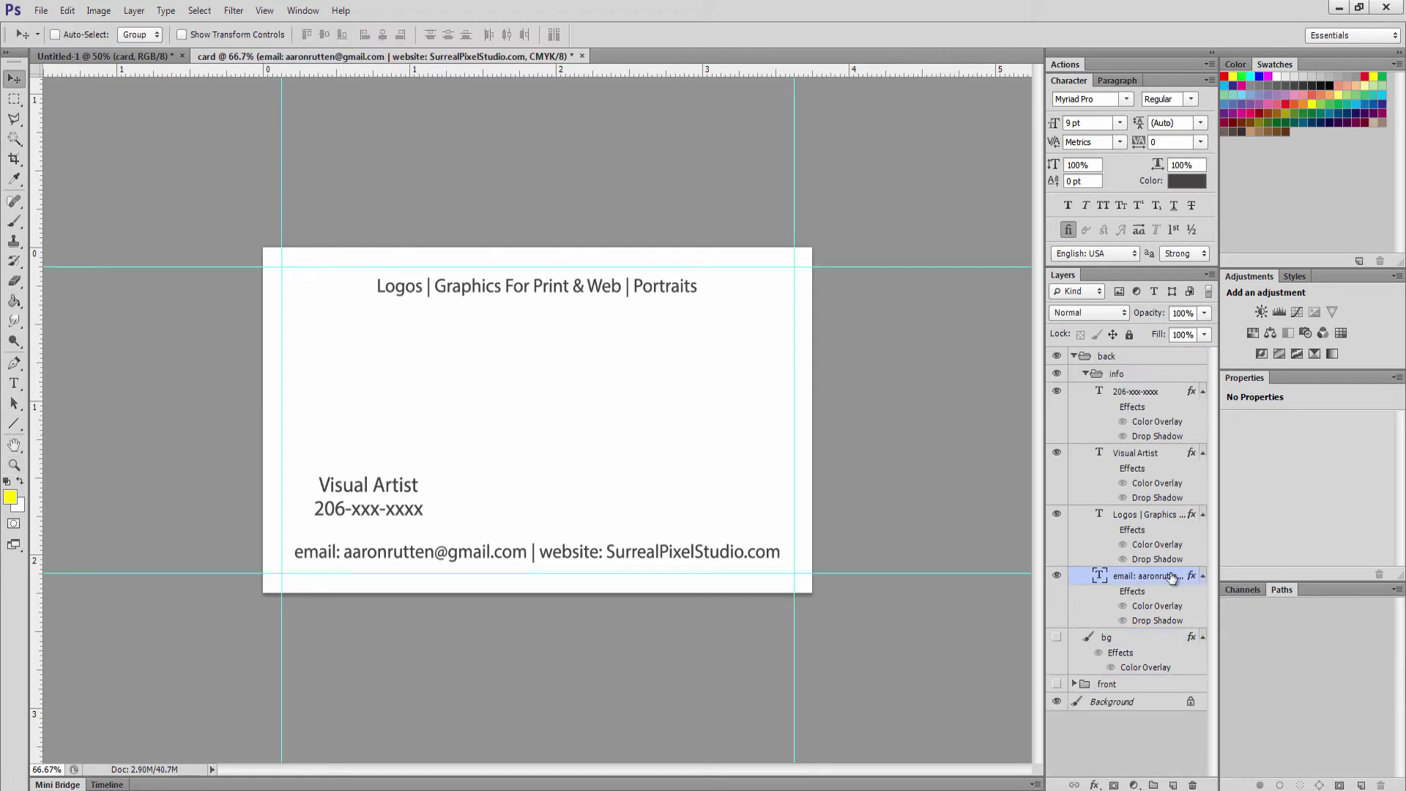
click(1144, 397)
shift+click(1152, 461)
click(1192, 785)
drag(558, 556, 559, 431)
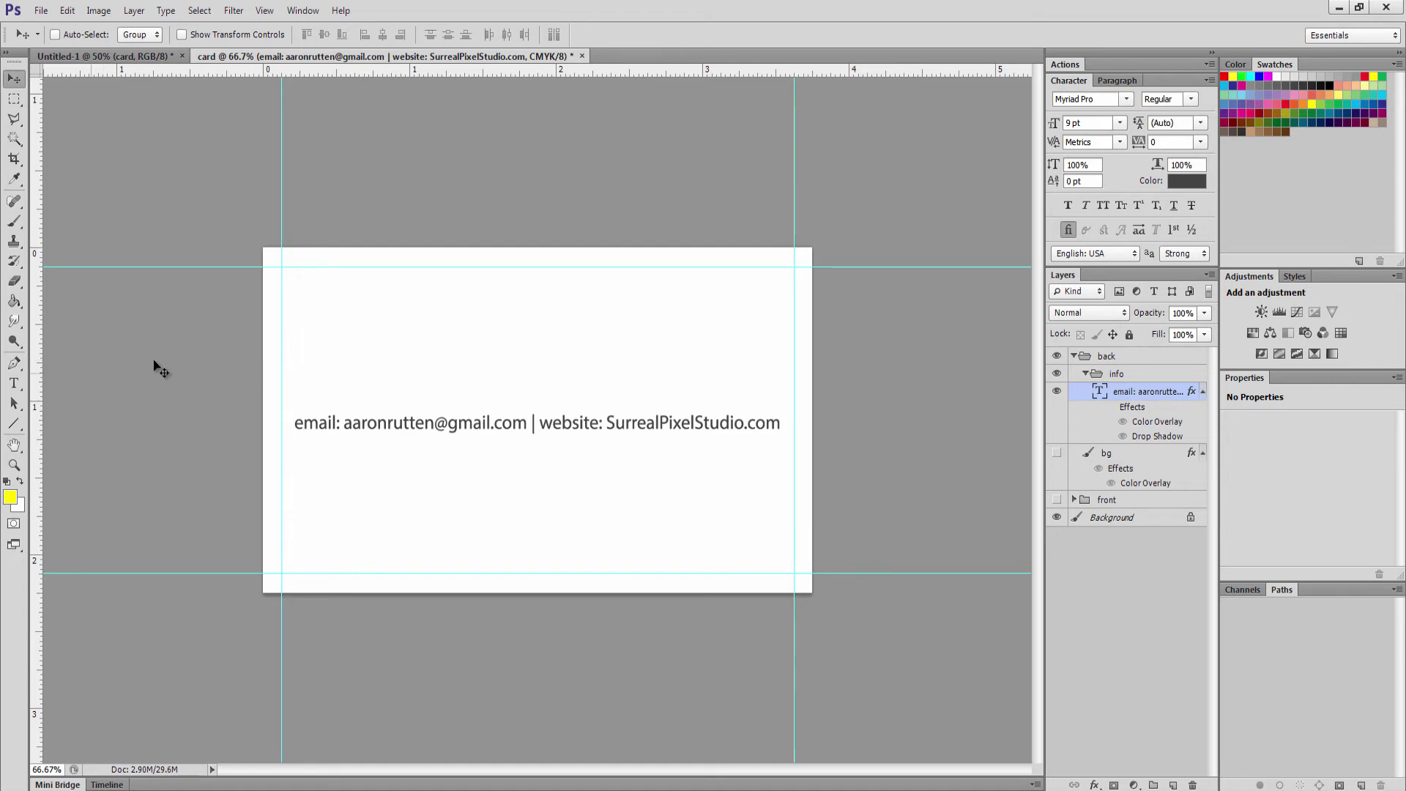
click(1057, 453)
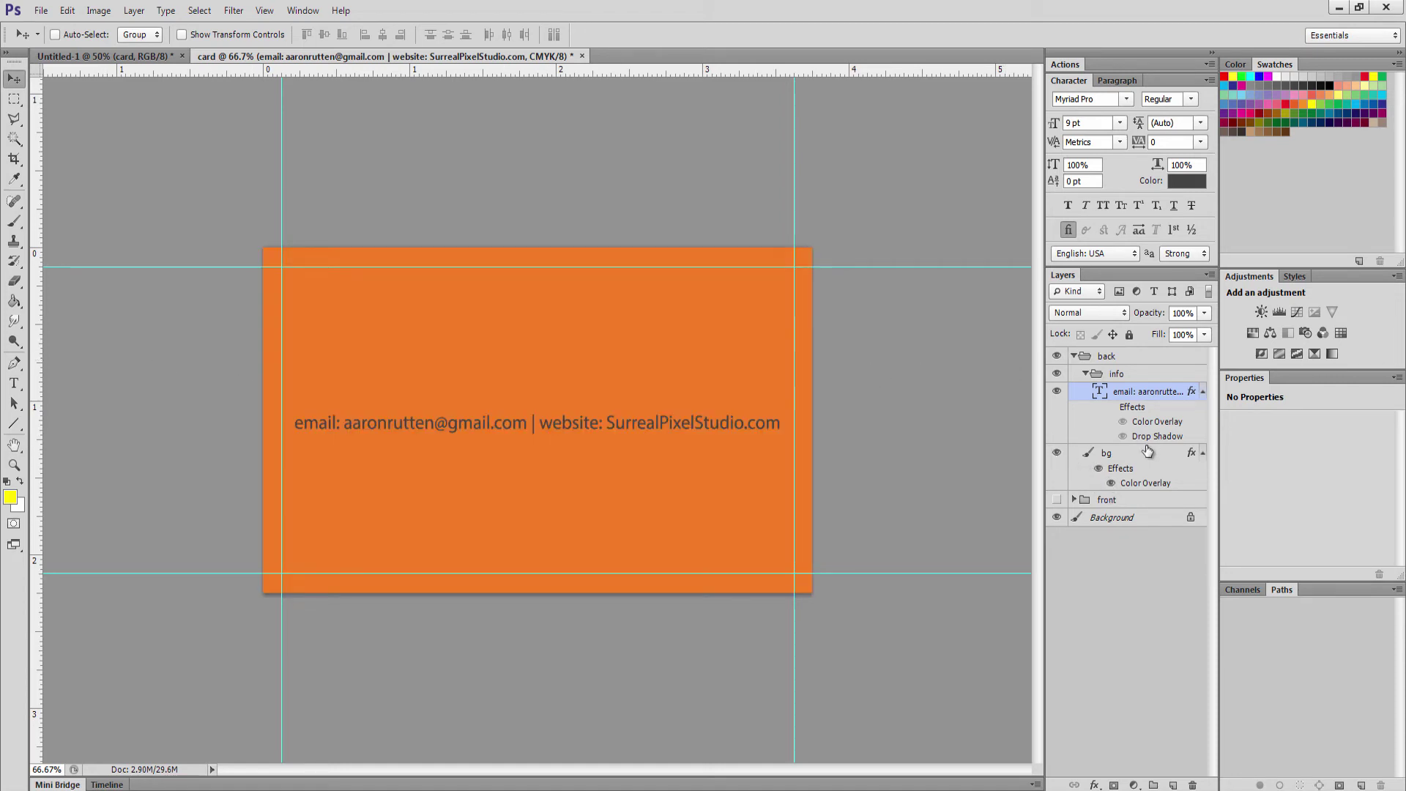
Collapse and hide the back group, then make the front group visible again
click(1074, 357)
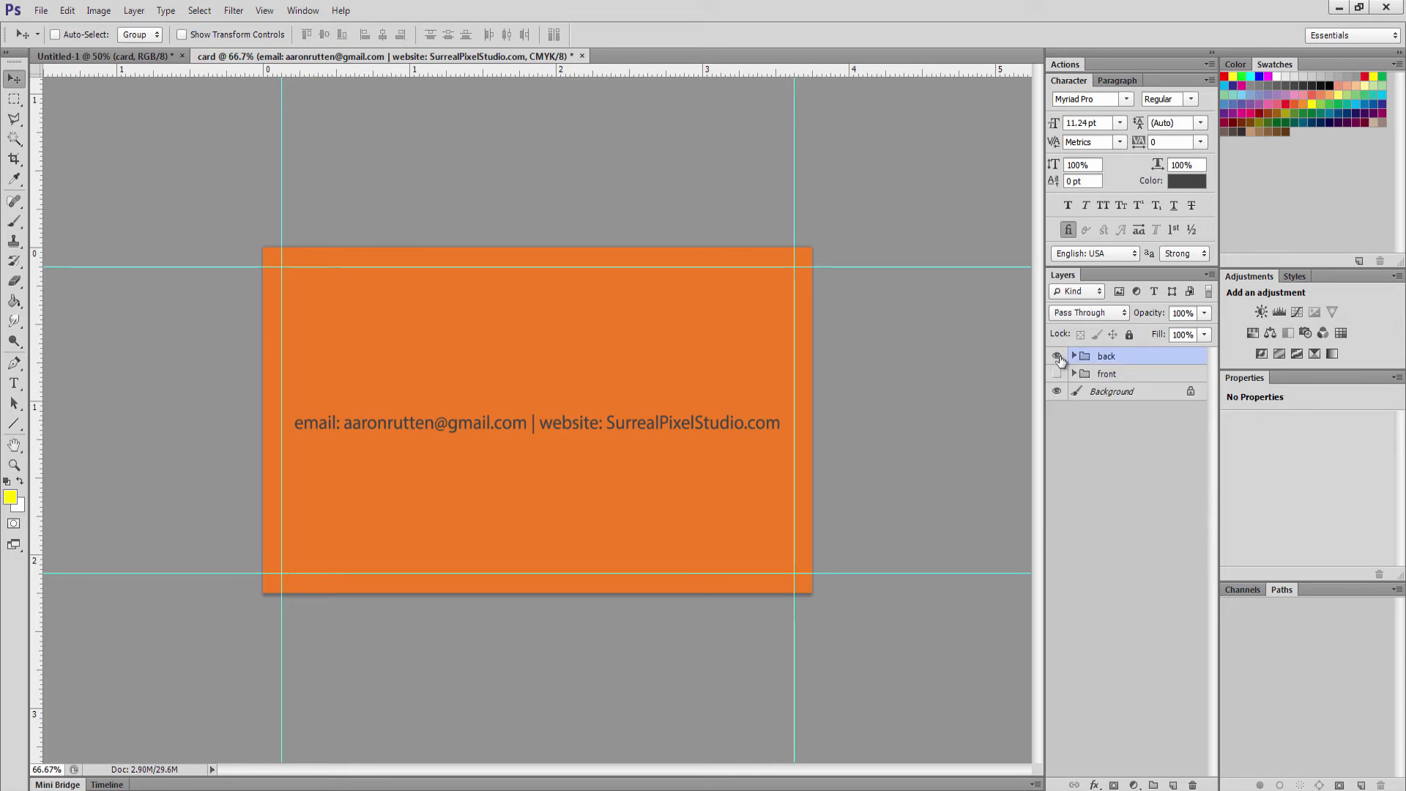
click(1057, 357)
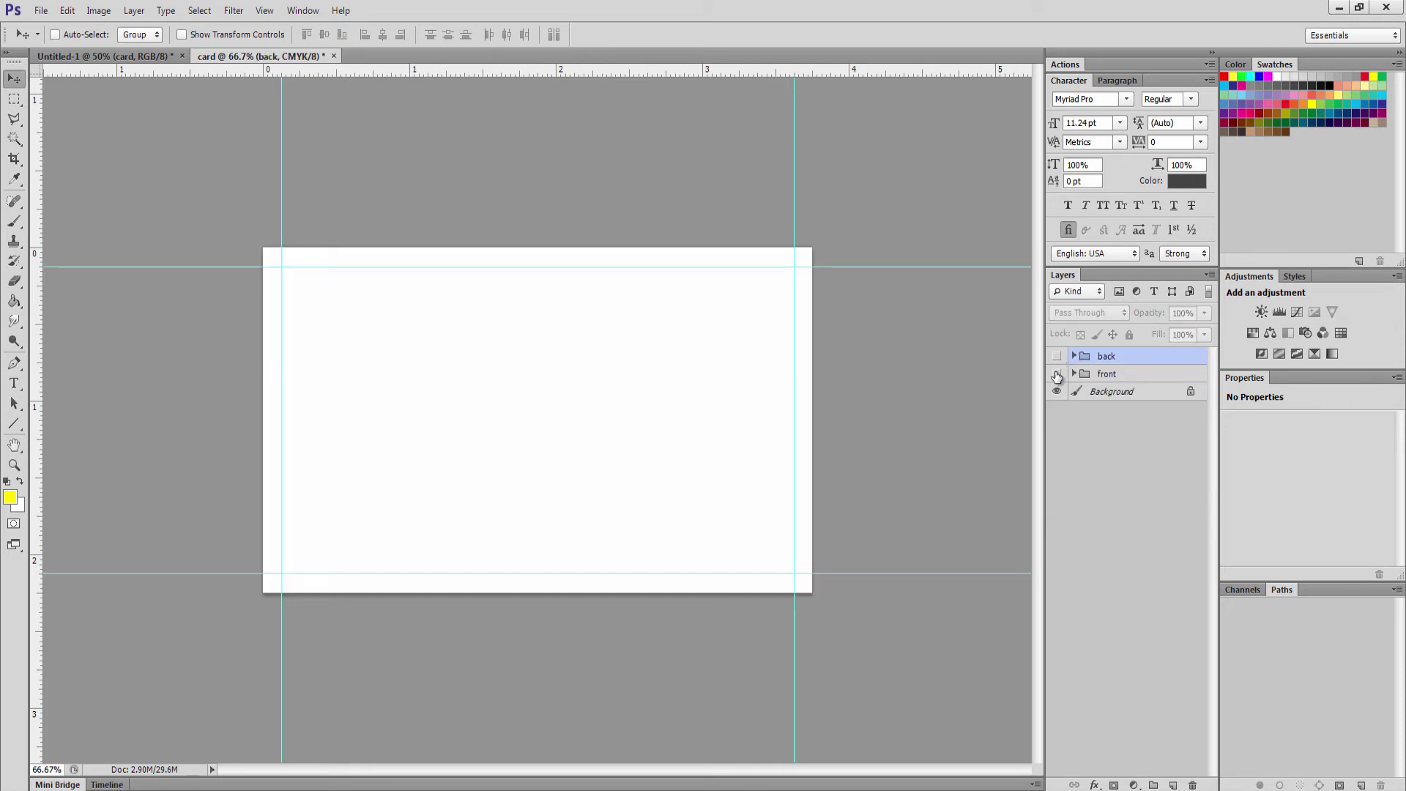
click(1057, 374)
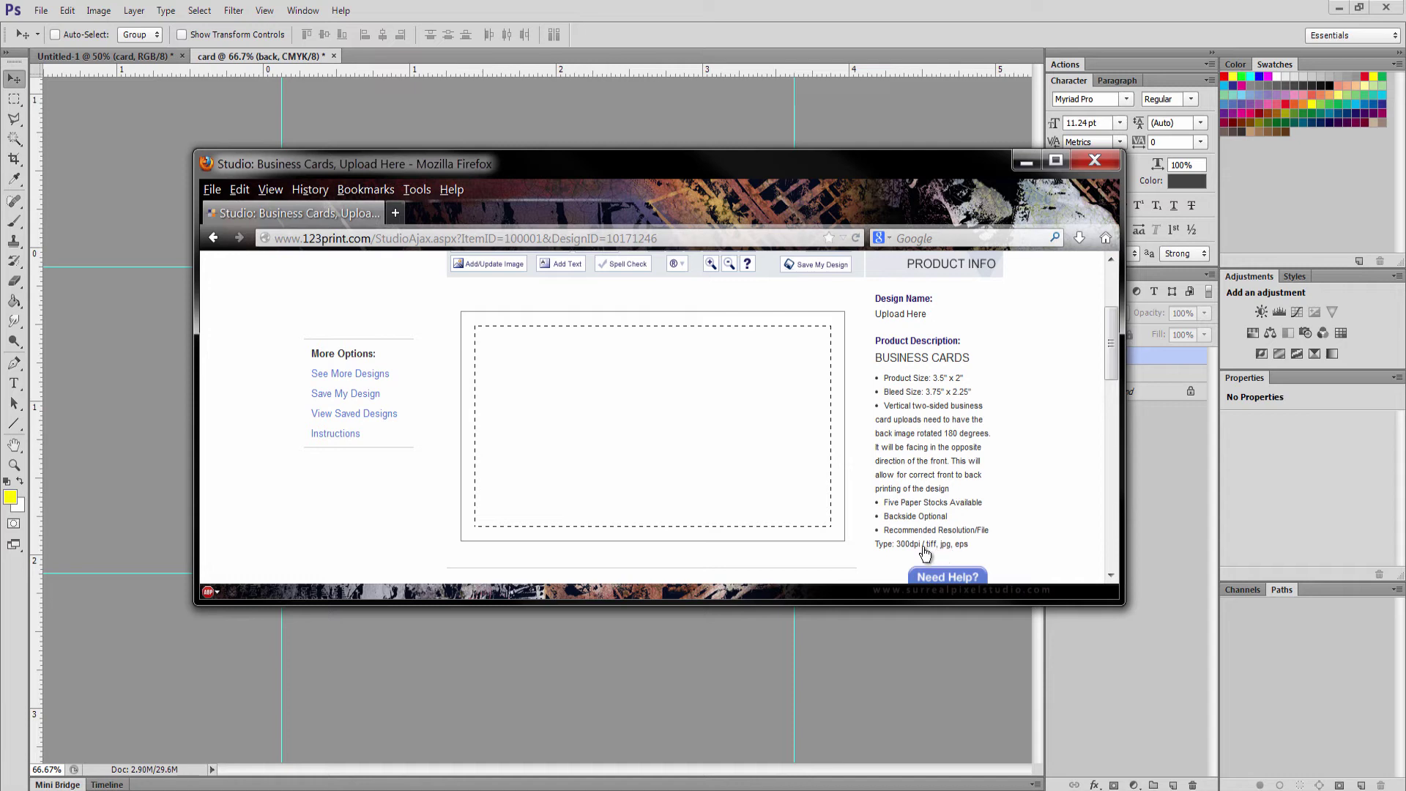
Minimise Firefox to return to the Photoshop card document
click(1026, 160)
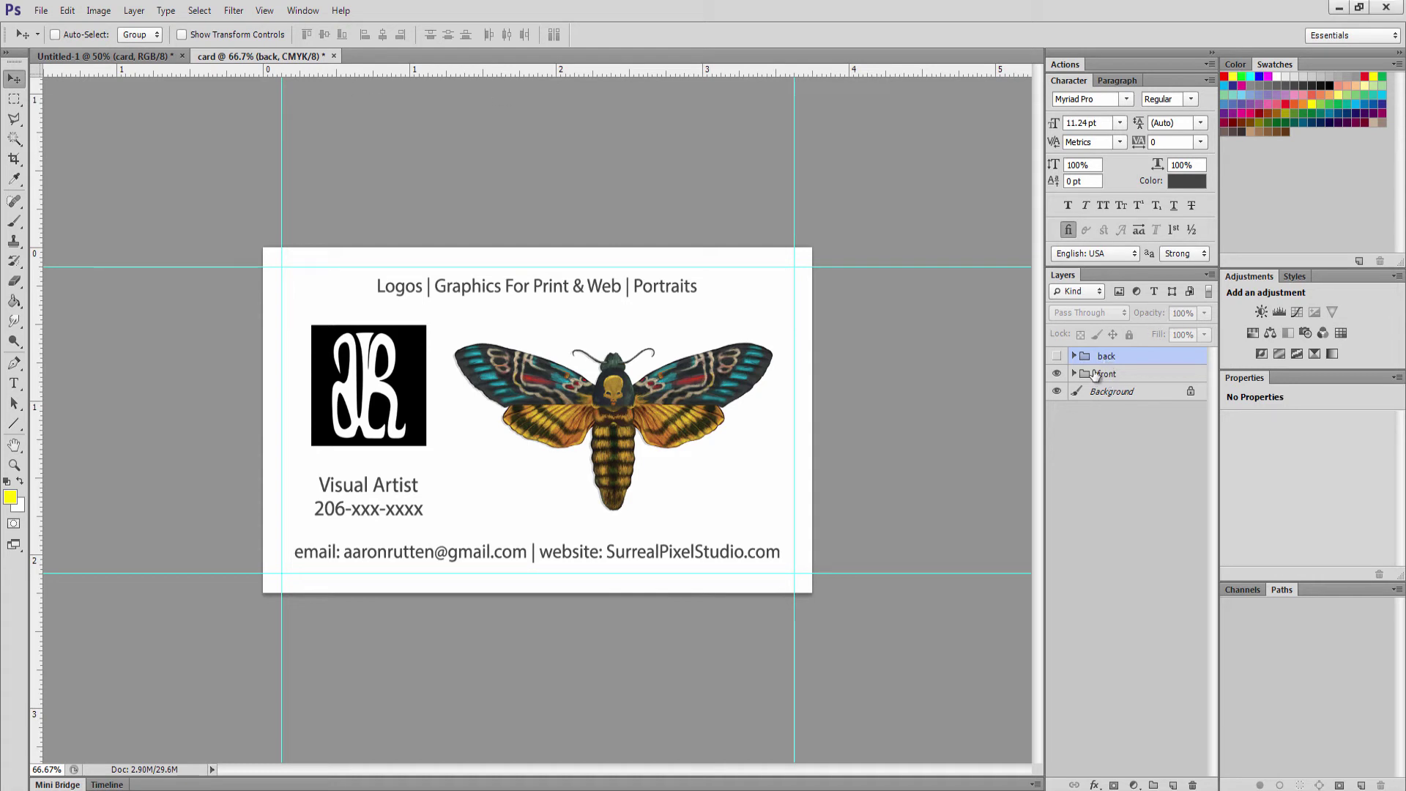
Toggle between the back and front groups, leaving the front showing and selected
click(1057, 374)
click(1057, 357)
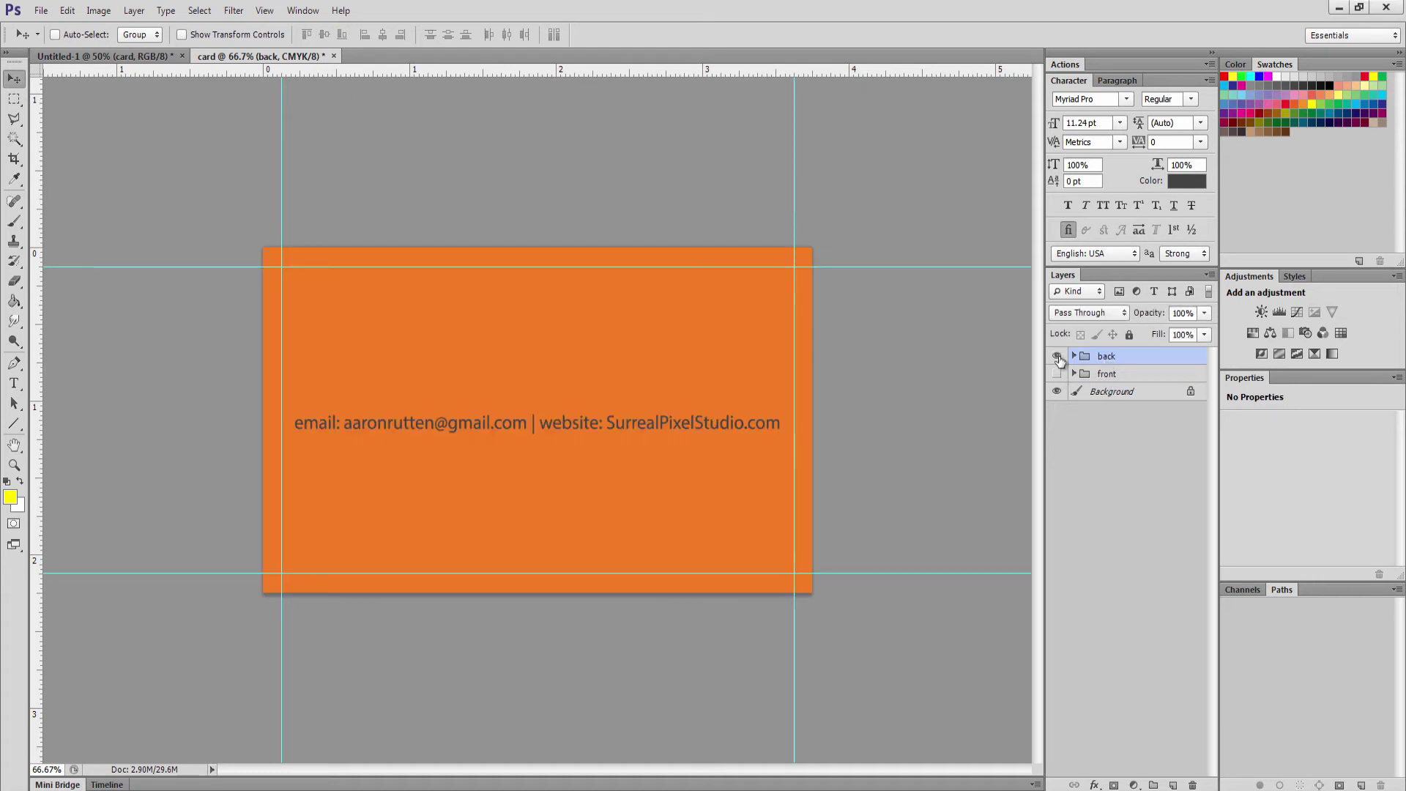
click(1057, 356)
click(1058, 375)
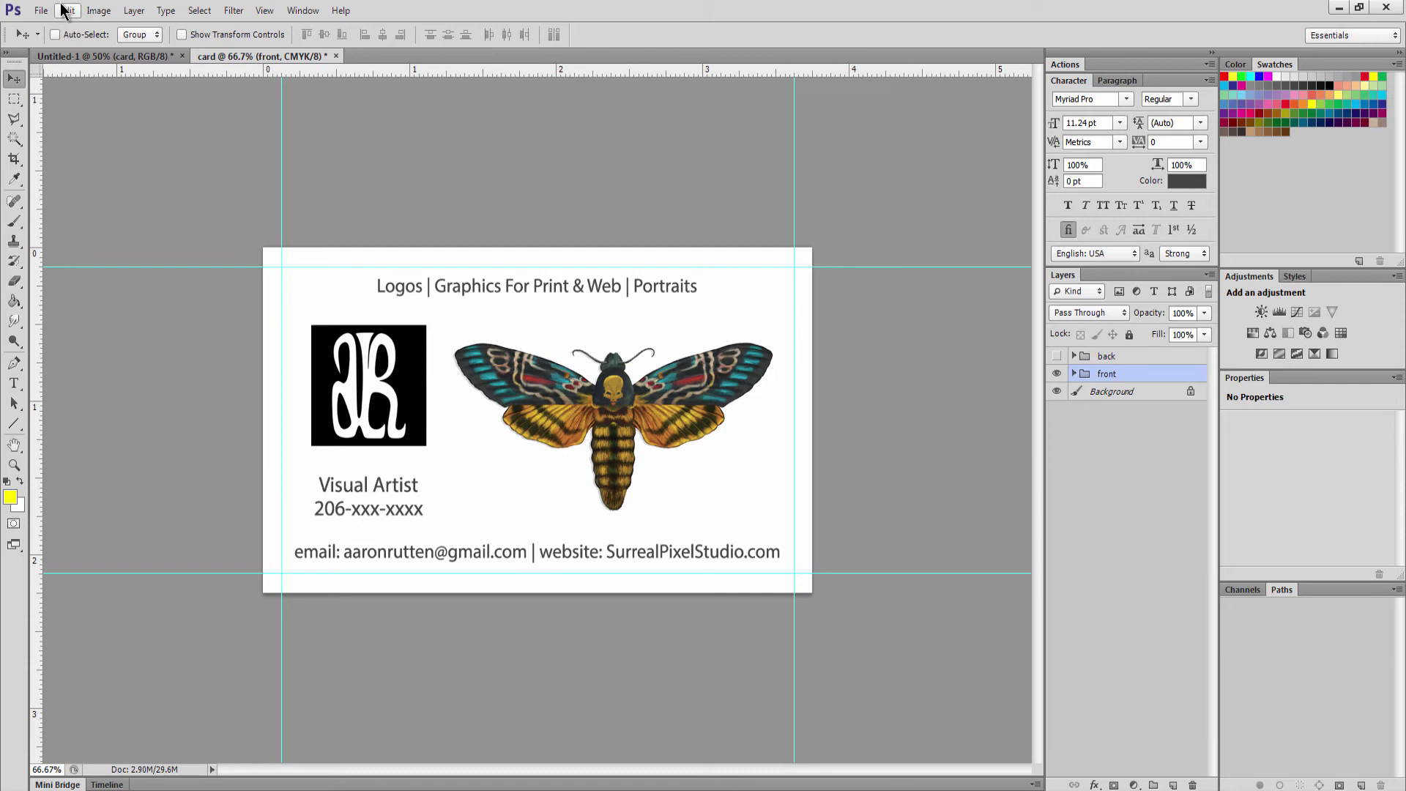
Save the card front as a flattened TIFF copy without layers, keeping LZW compression
click(41, 10)
click(96, 254)
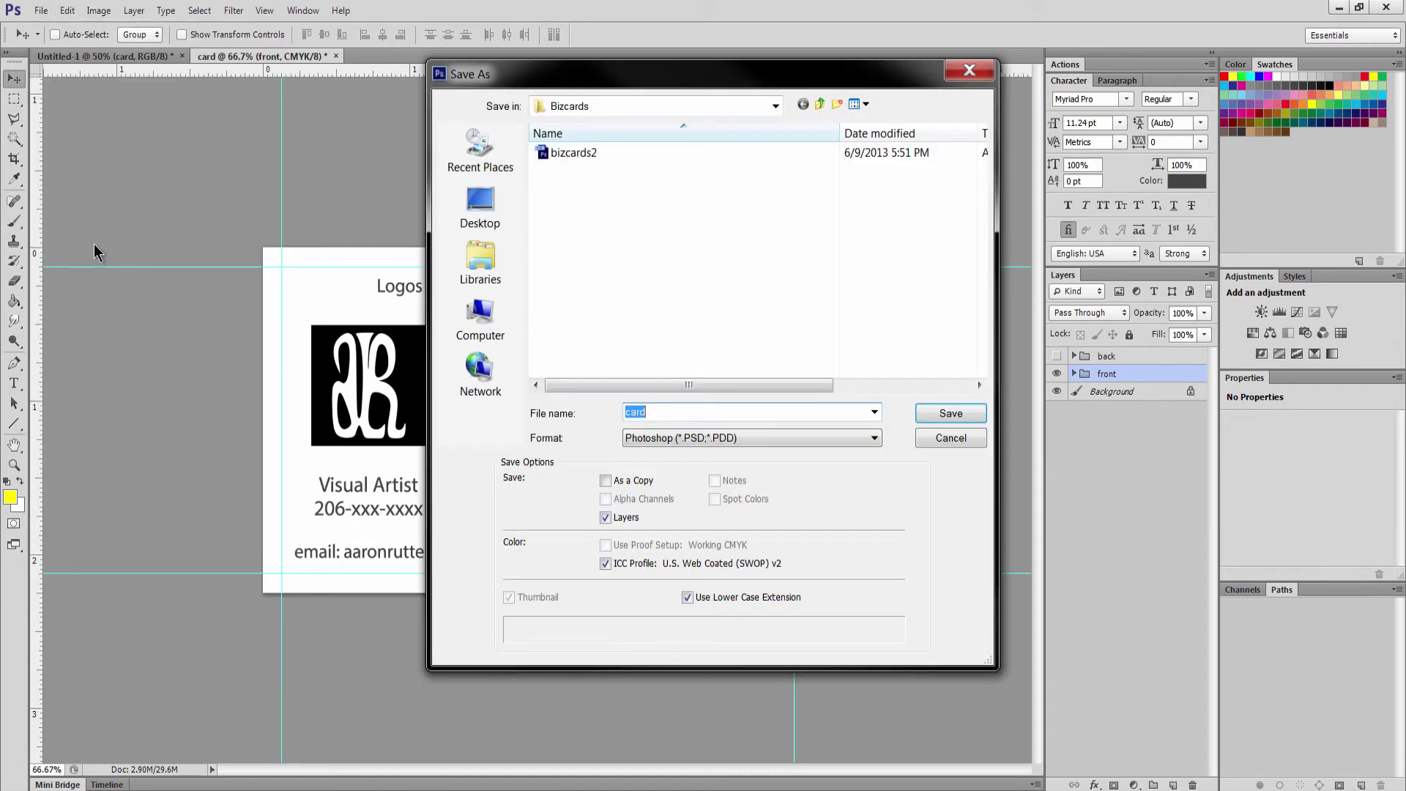
click(662, 437)
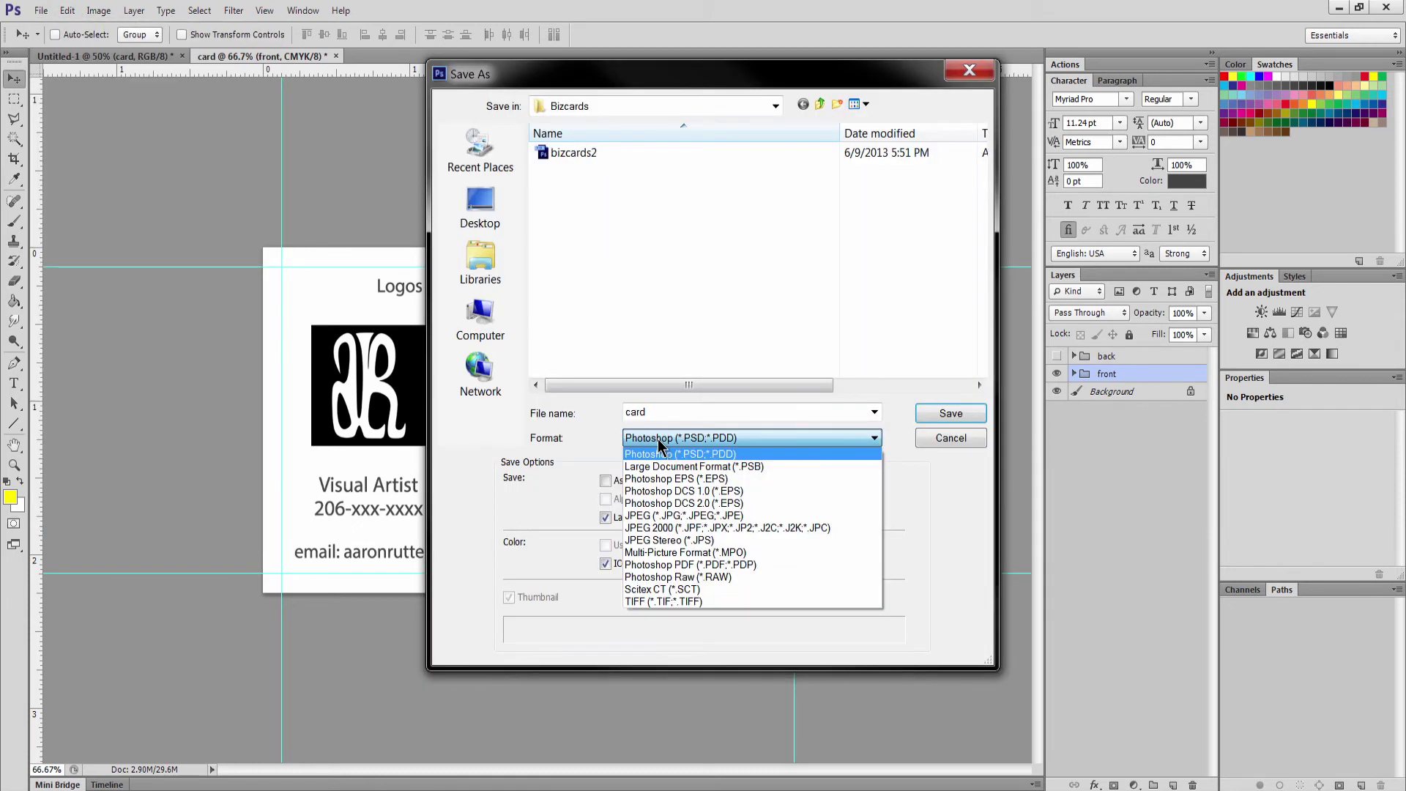
click(657, 601)
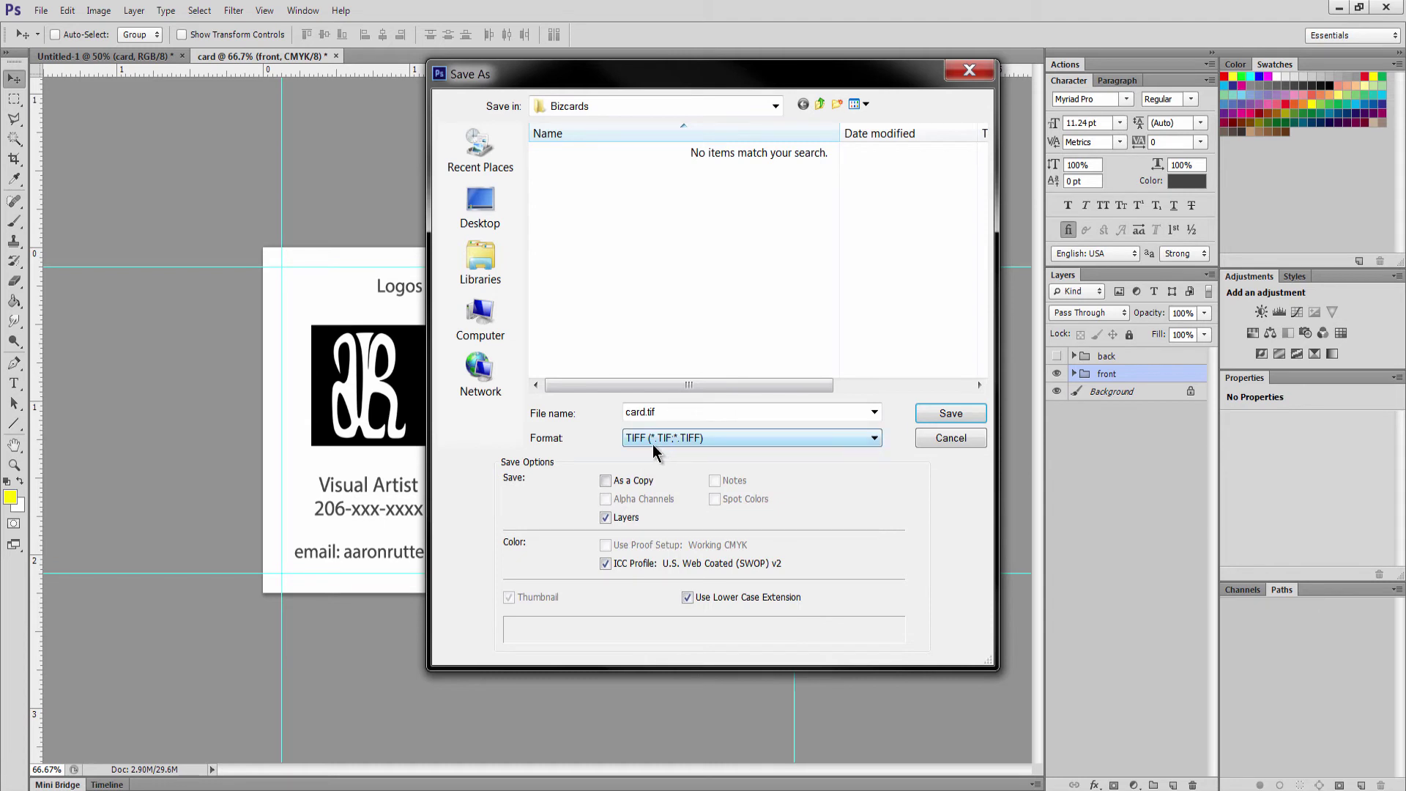
click(605, 517)
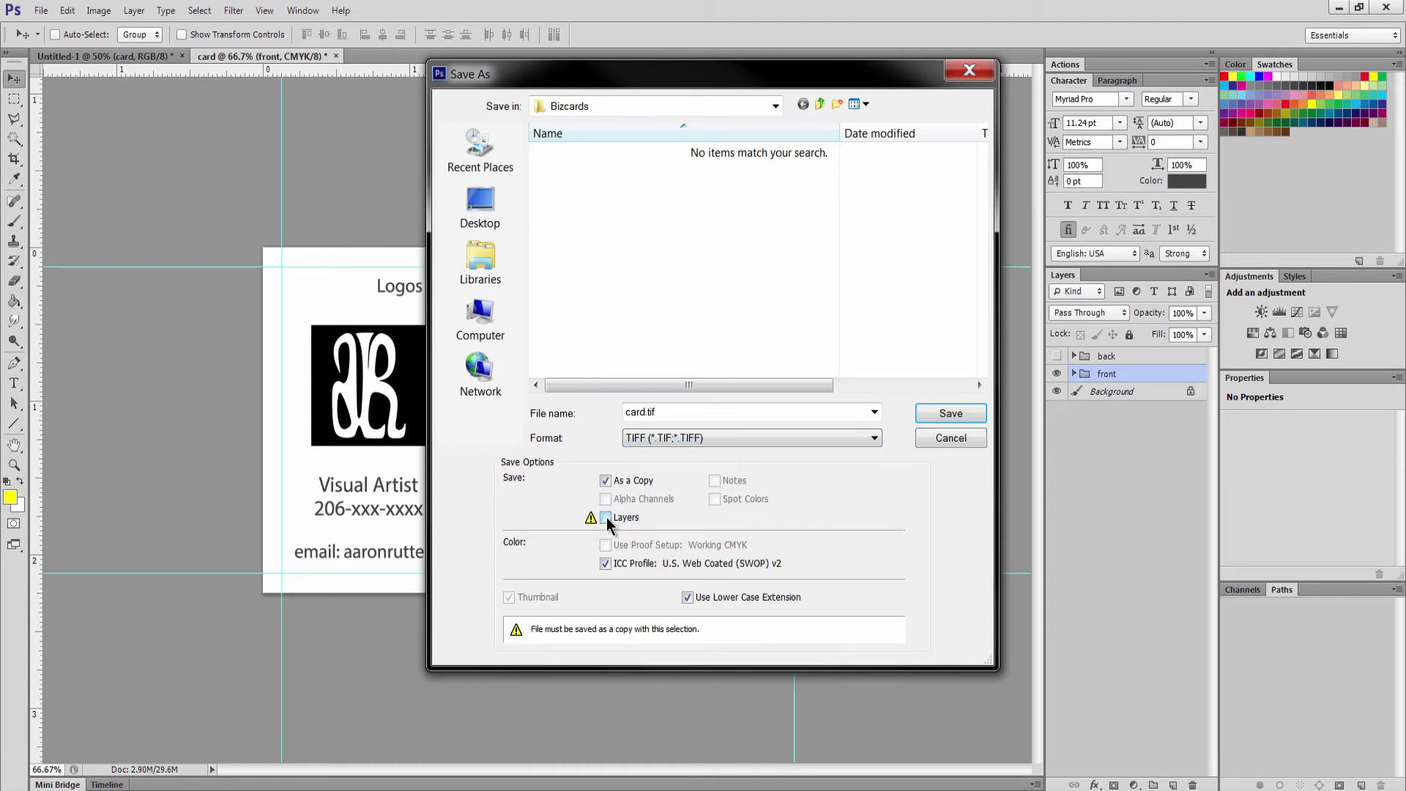
click(670, 413)
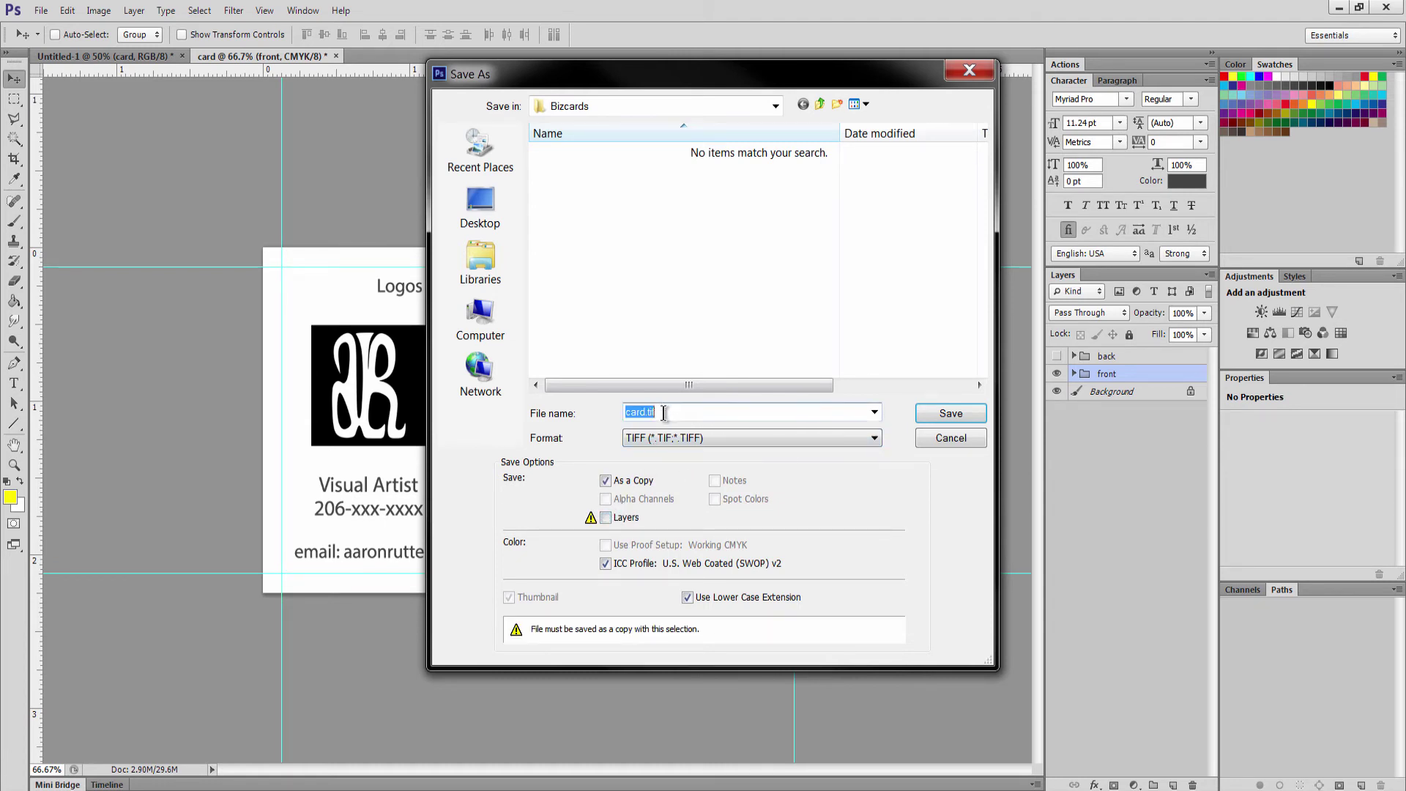
click(646, 413)
click(934, 410)
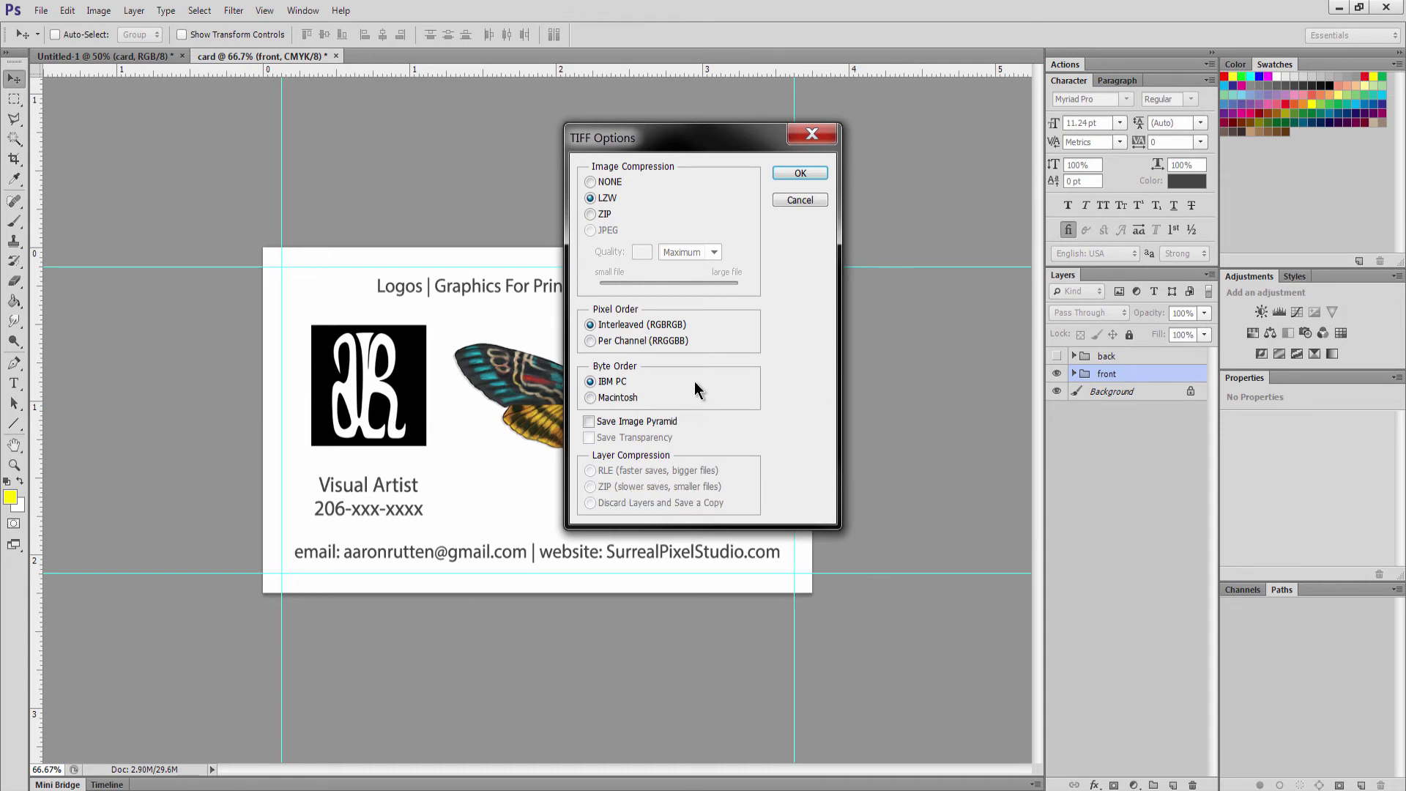
click(791, 175)
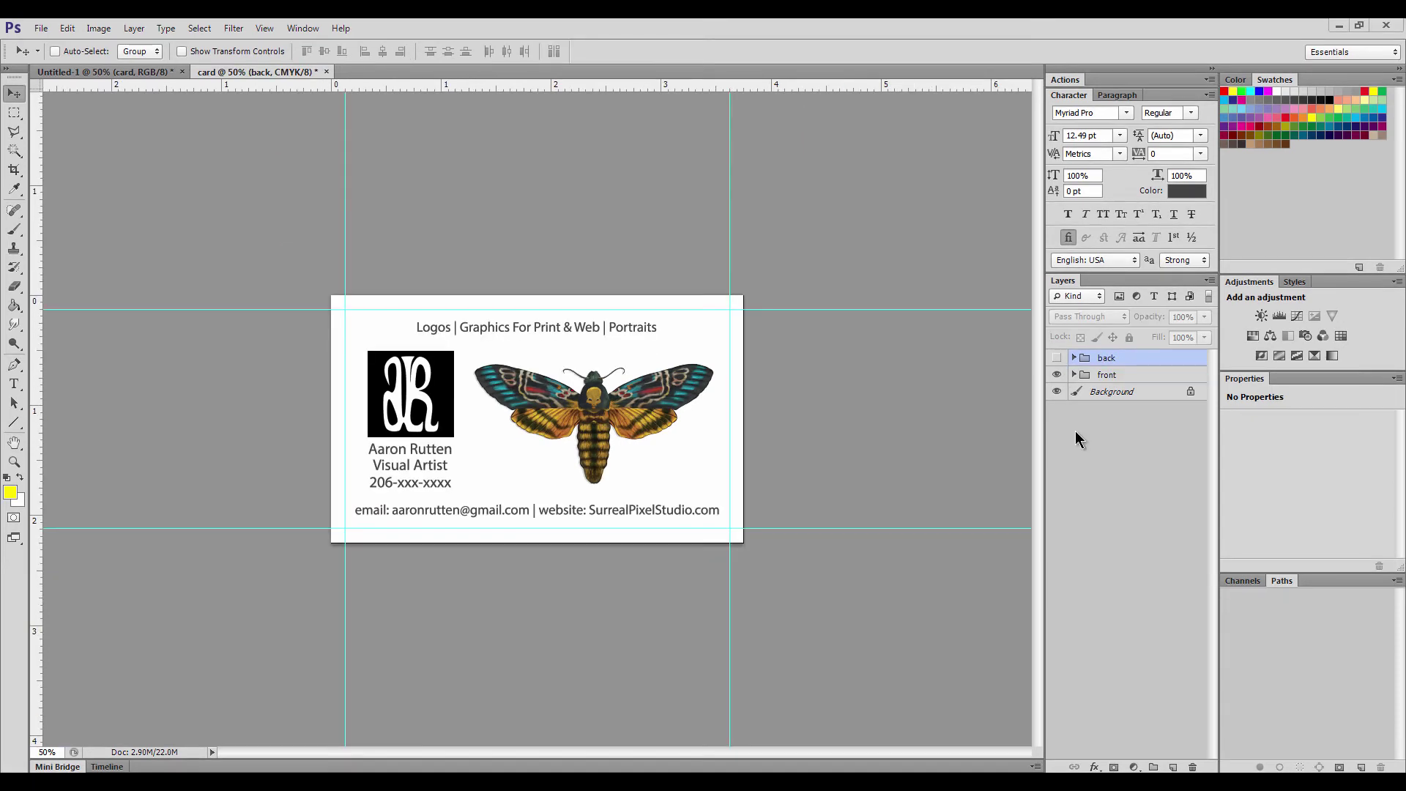
Show the back group instead of front and save it as a layer-free TIFF named card-back.tif
click(1056, 375)
click(1056, 357)
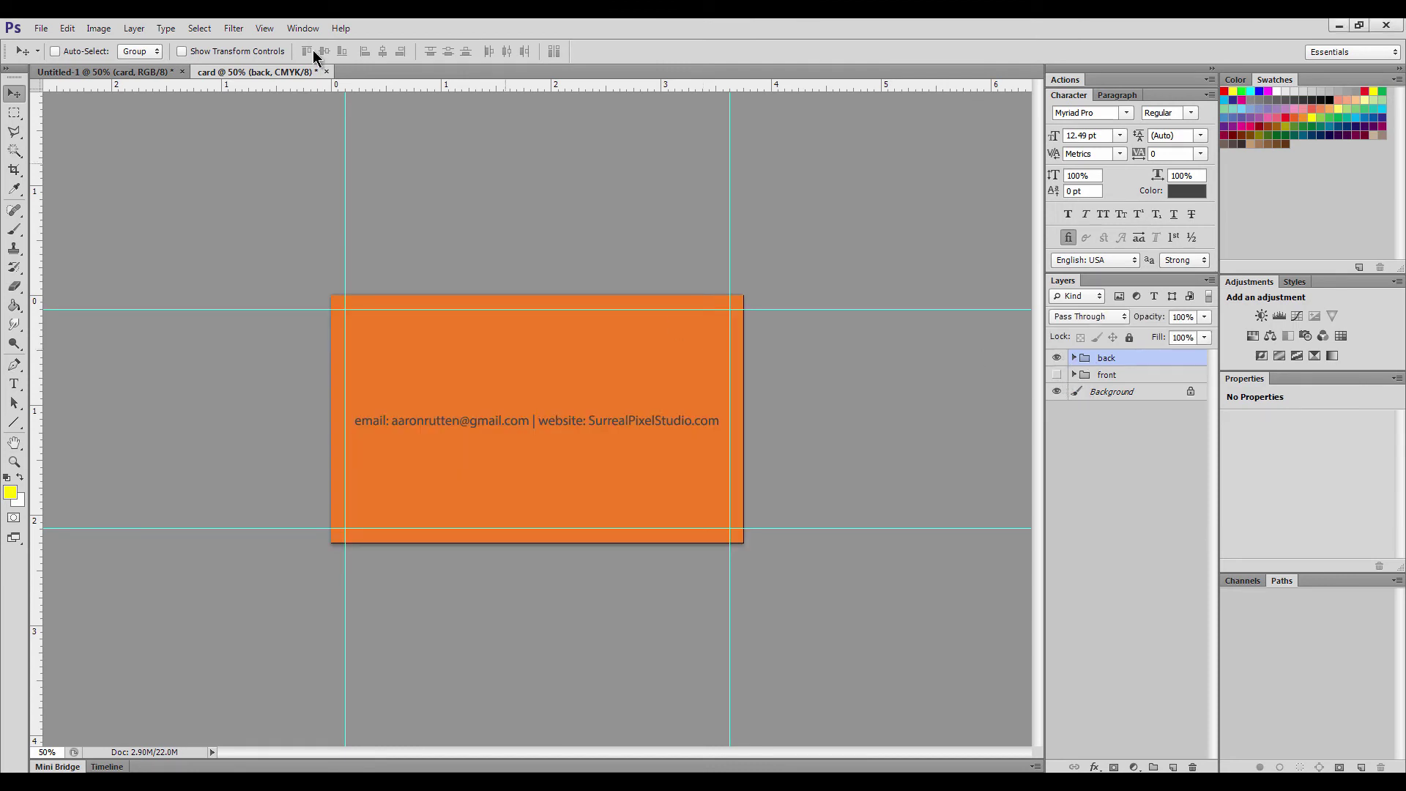
click(41, 28)
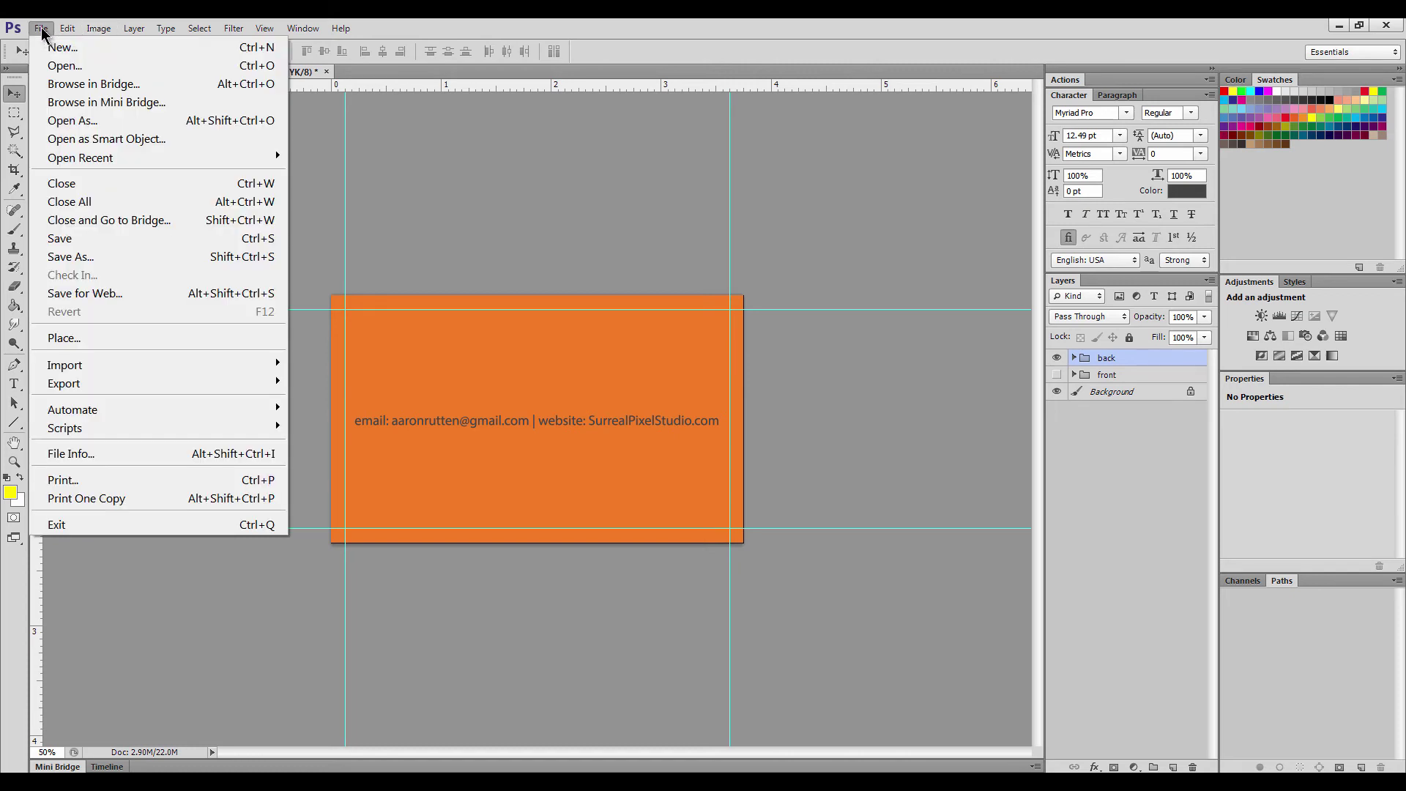
click(71, 257)
click(670, 436)
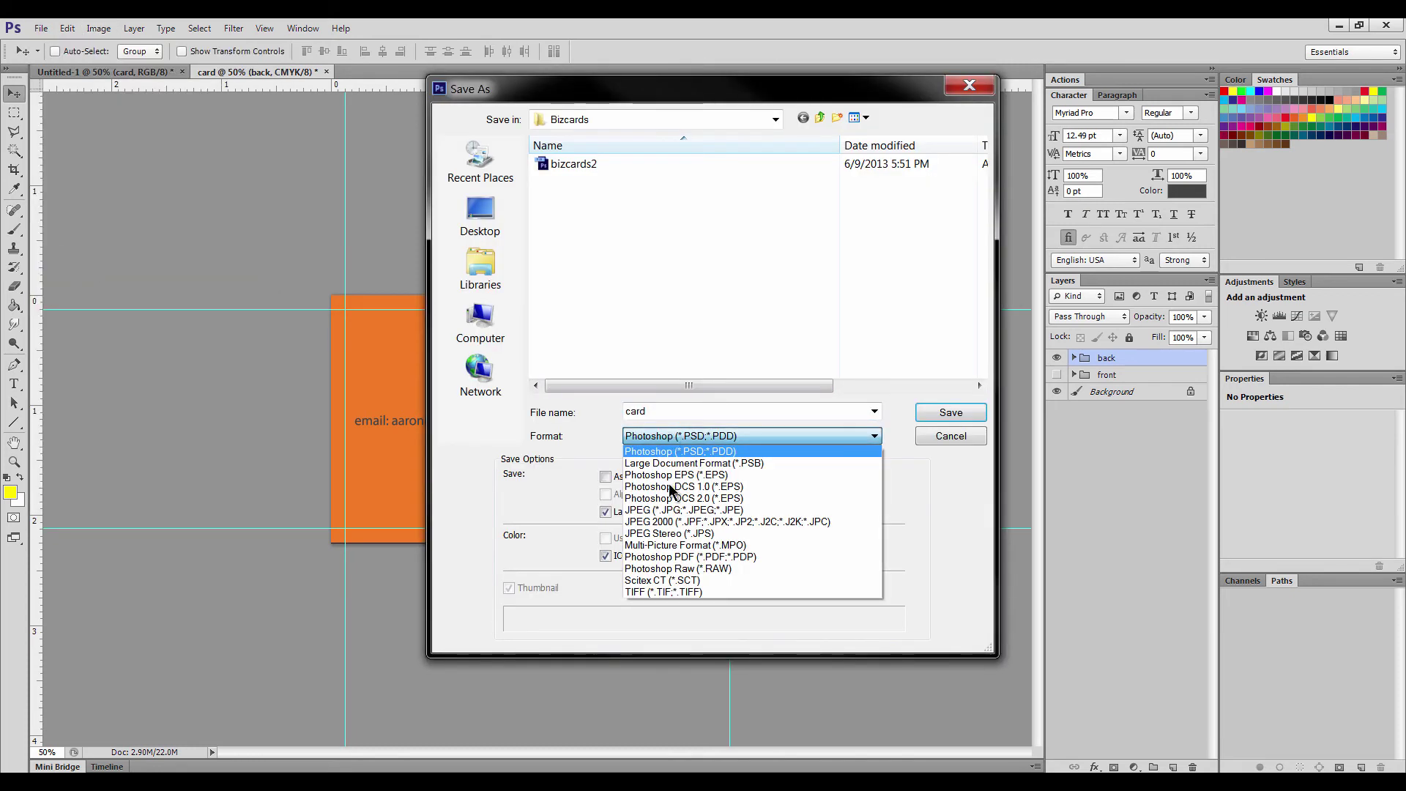
click(664, 591)
click(614, 514)
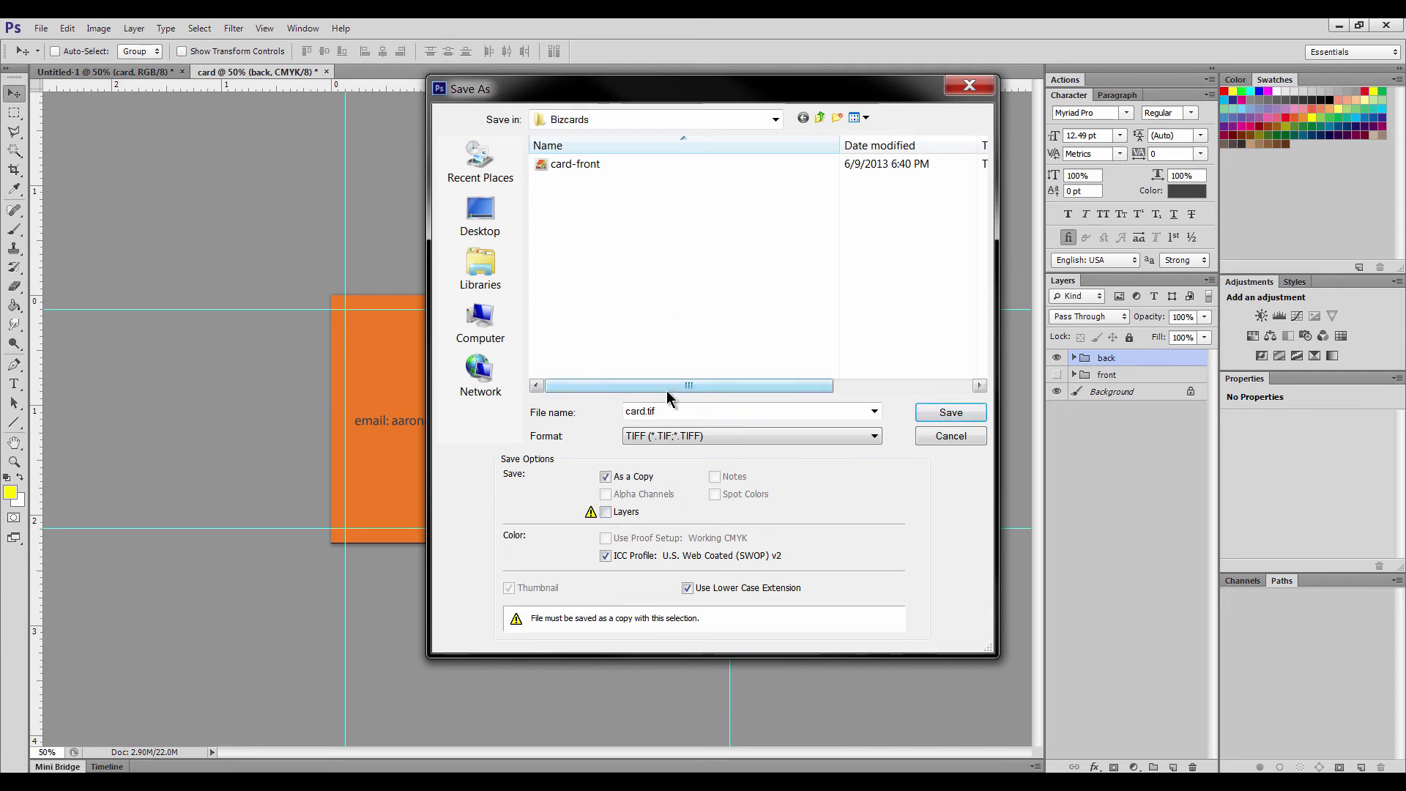
double_click(645, 411)
click(644, 411)
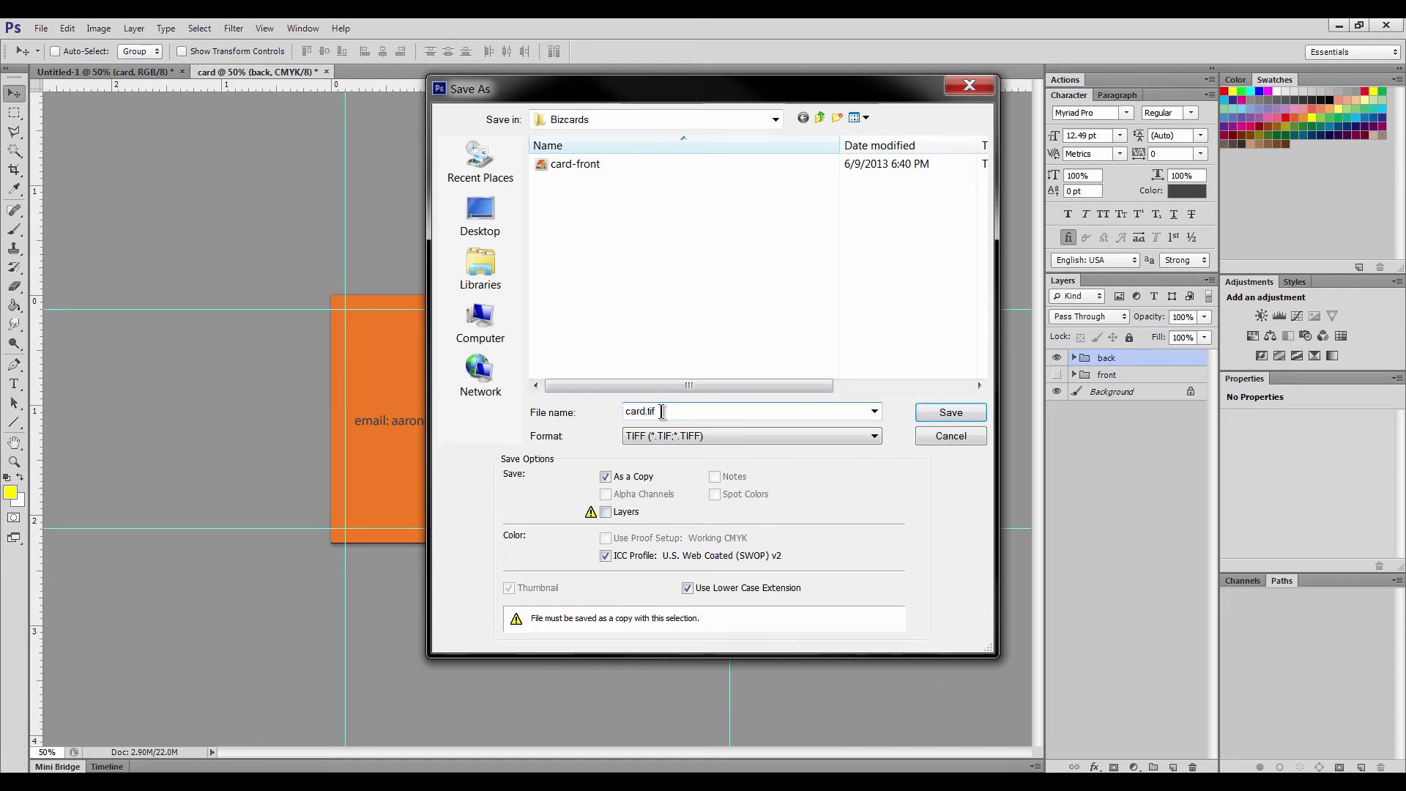
text(-back)
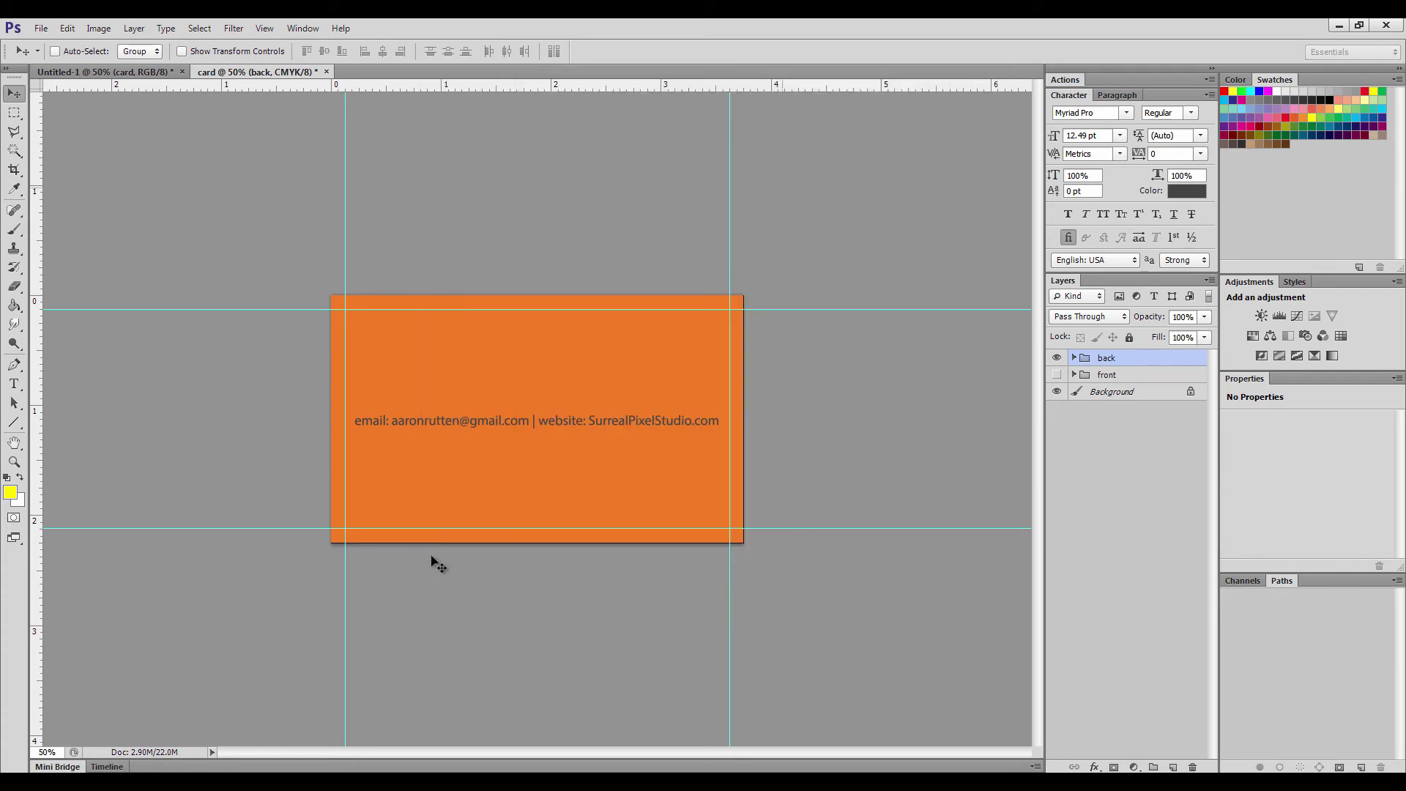
key(Return)
Preview the exported card-back and card-front TIF files (1125 x 675) in the Bizcards folder
mouse_move(315, 782)
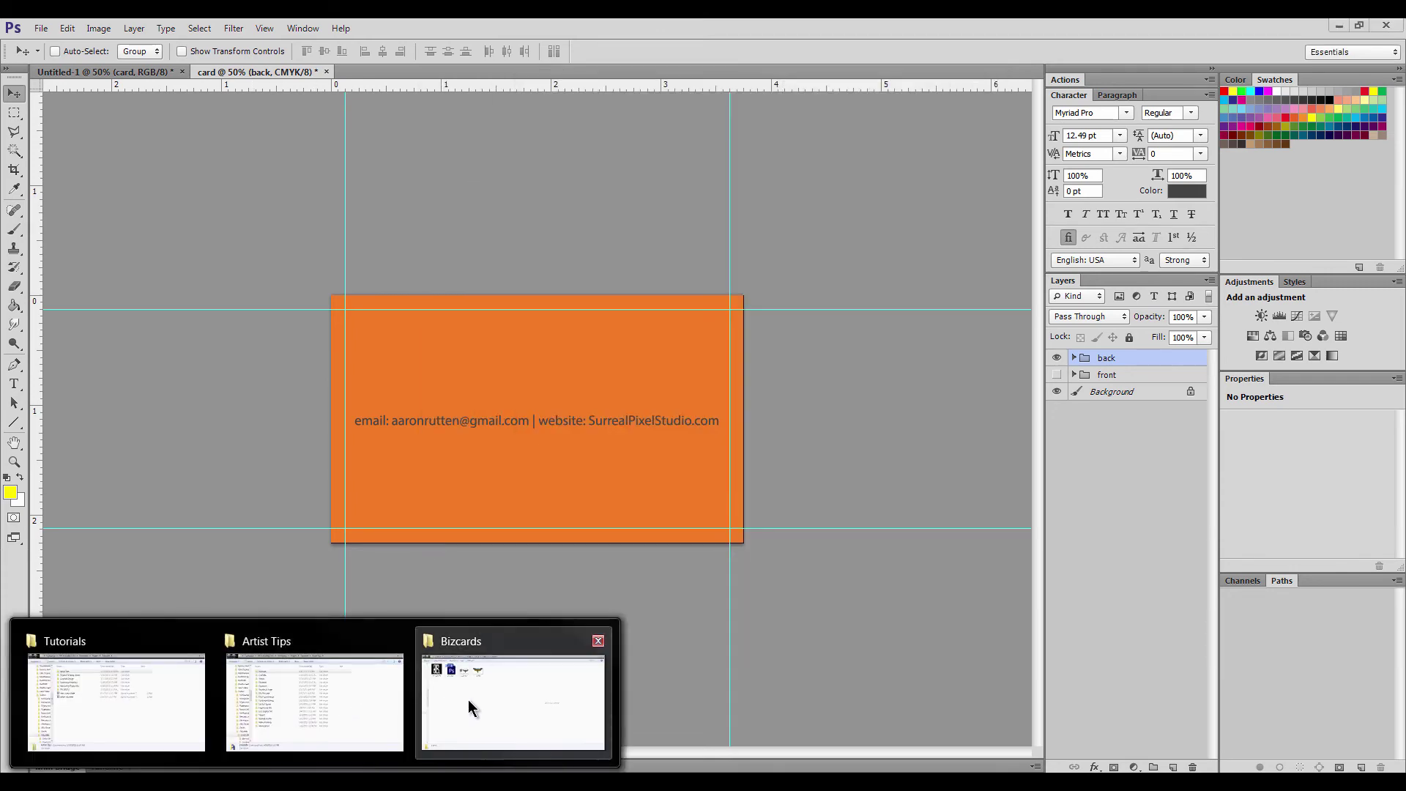
click(468, 700)
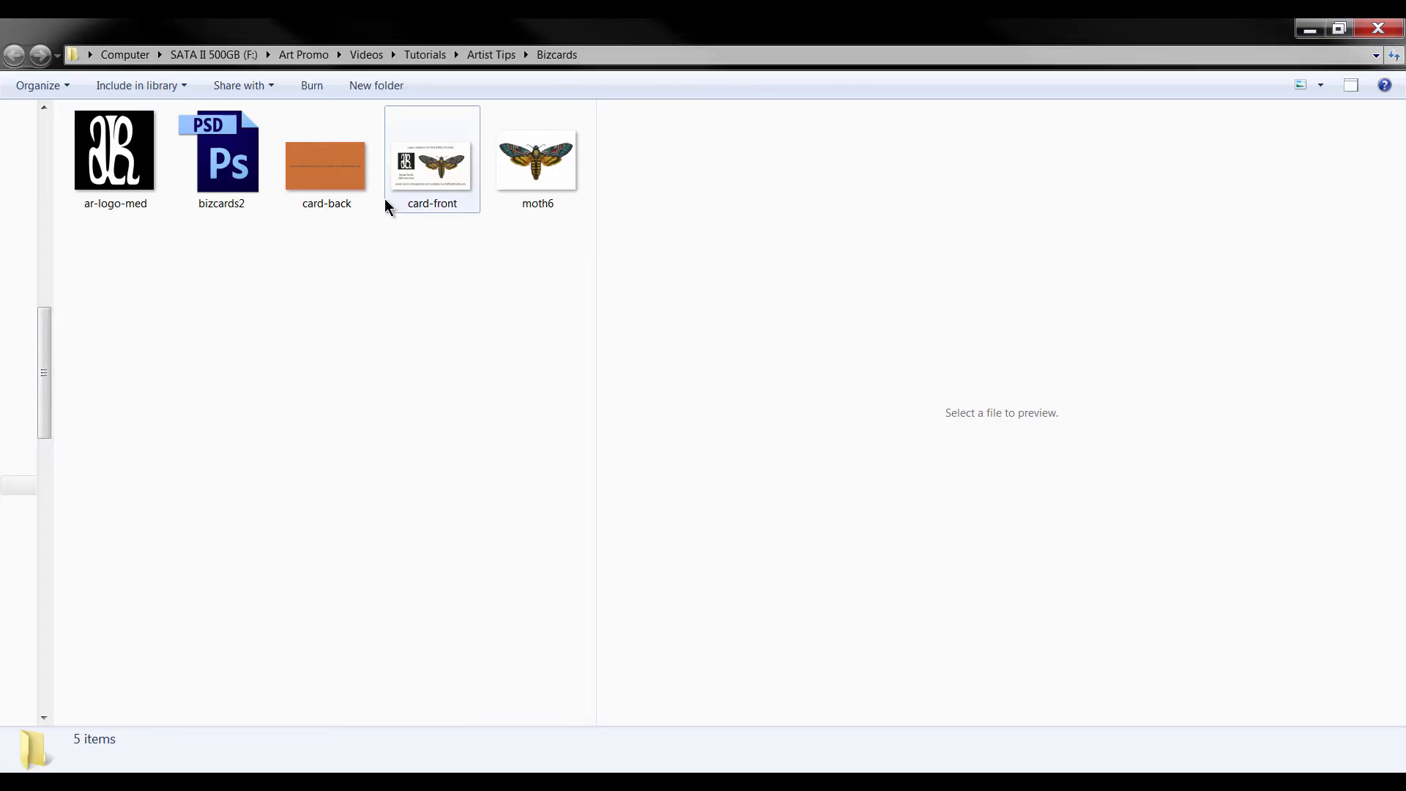
click(341, 183)
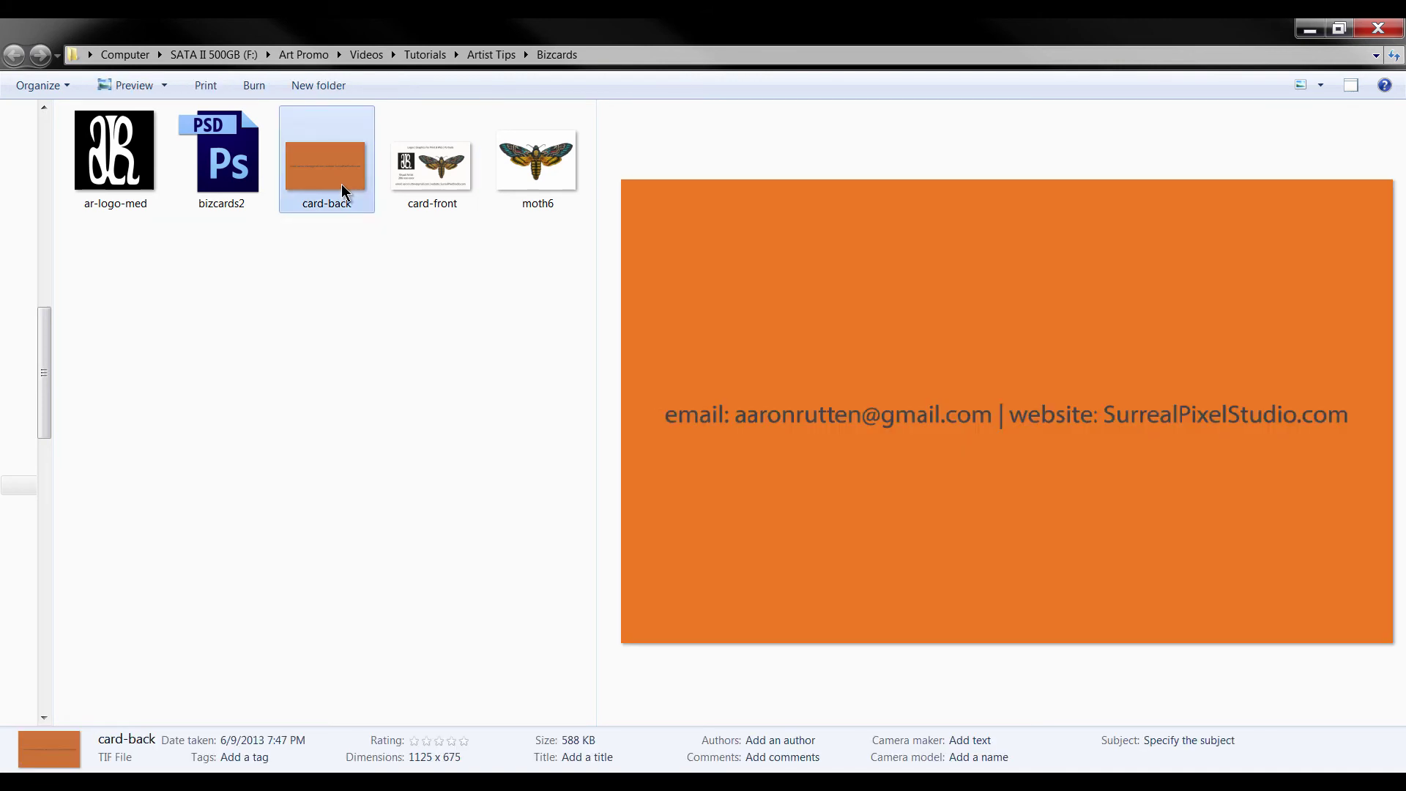
click(433, 187)
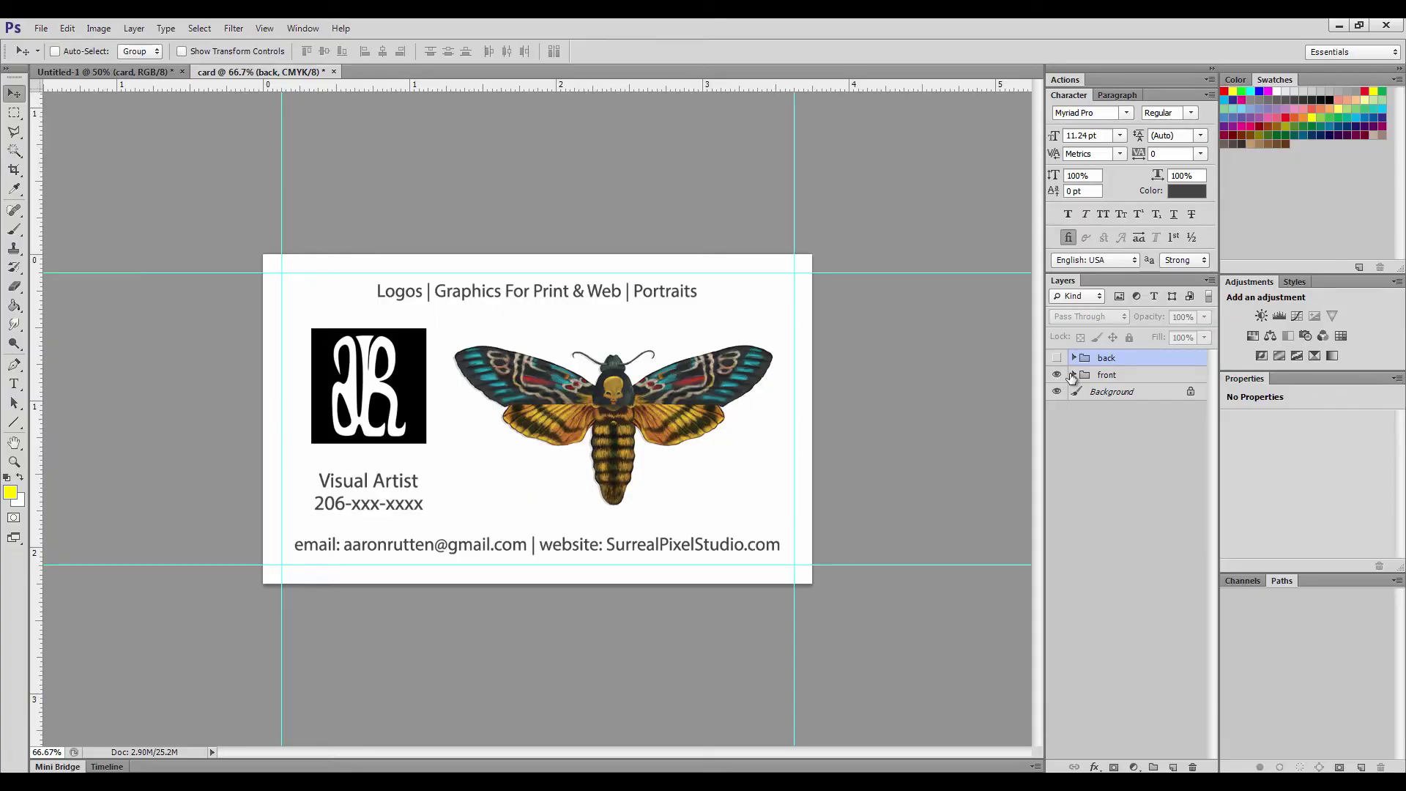
Nudge the Logos | Graphics heading layer down and the email and website layer up
click(1073, 374)
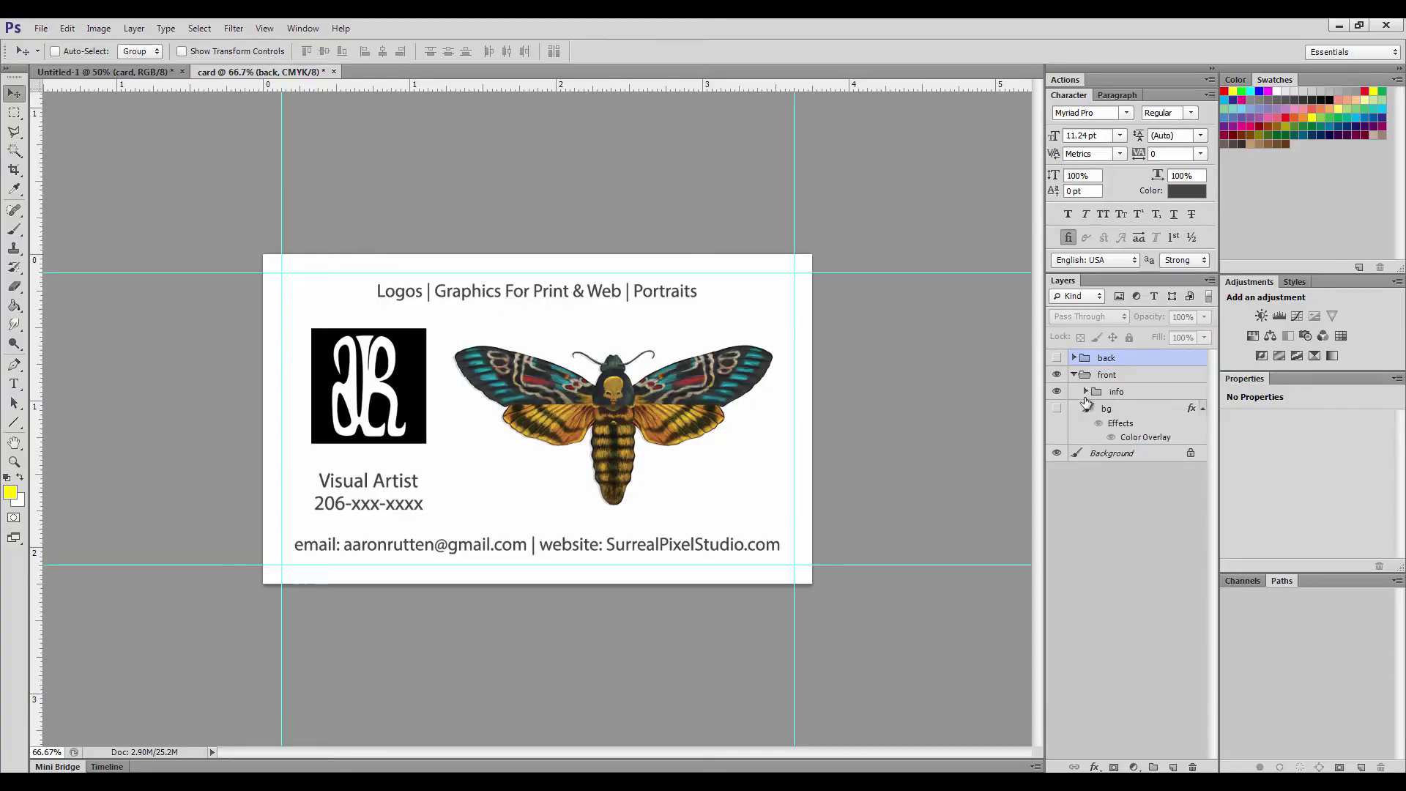
click(1086, 392)
drag(1211, 446, 1212, 476)
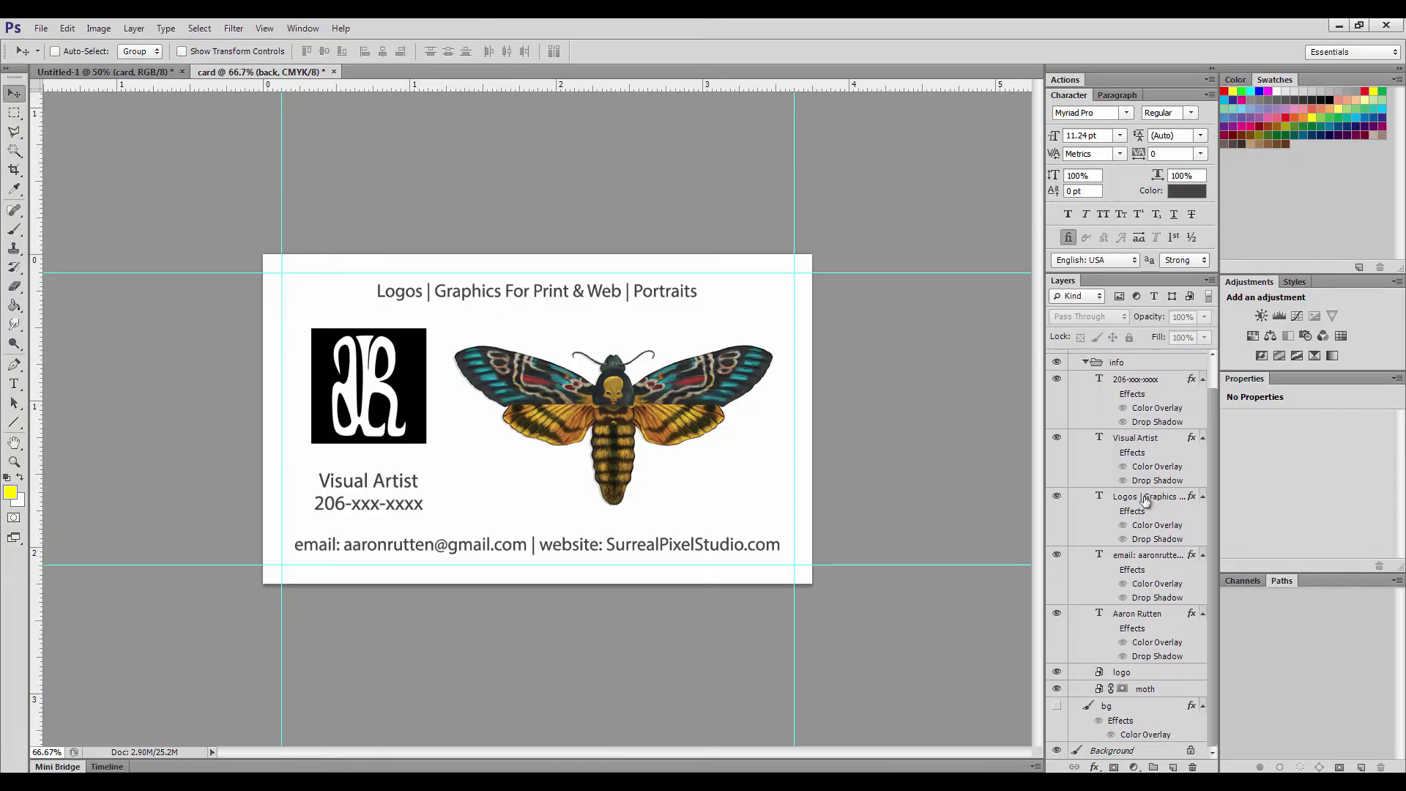
click(1146, 497)
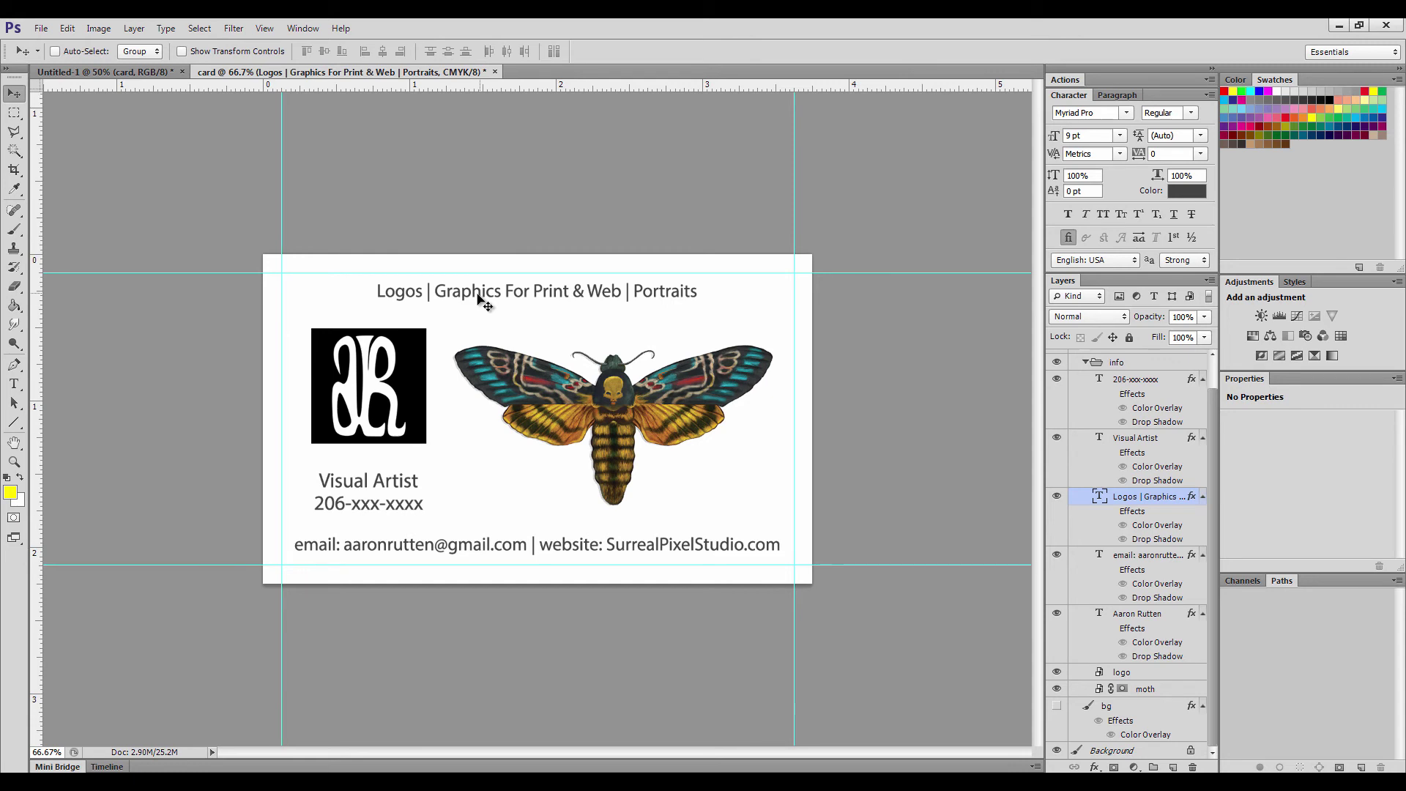
key(Down)
key(Down)
key(Down)
key(Down)
key(Down)
key(Down)
key(Down)
key(Down)
key(Down)
key(Down)
key(Down)
key(Down)
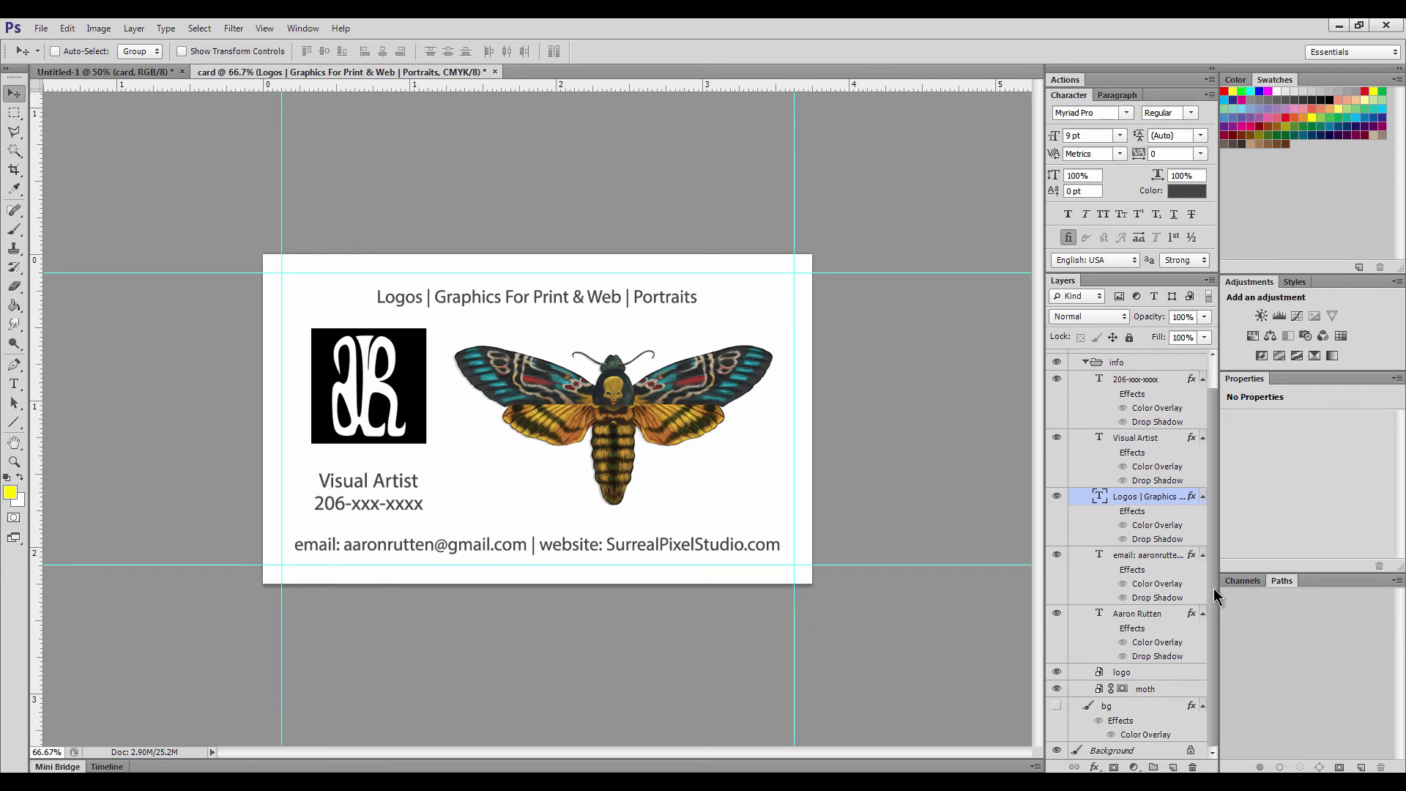
click(1156, 557)
key(Up)
key(Up)
key(Up)
key(Up)
key(Up)
key(Up)
key(Up)
key(Up)
key(Up)
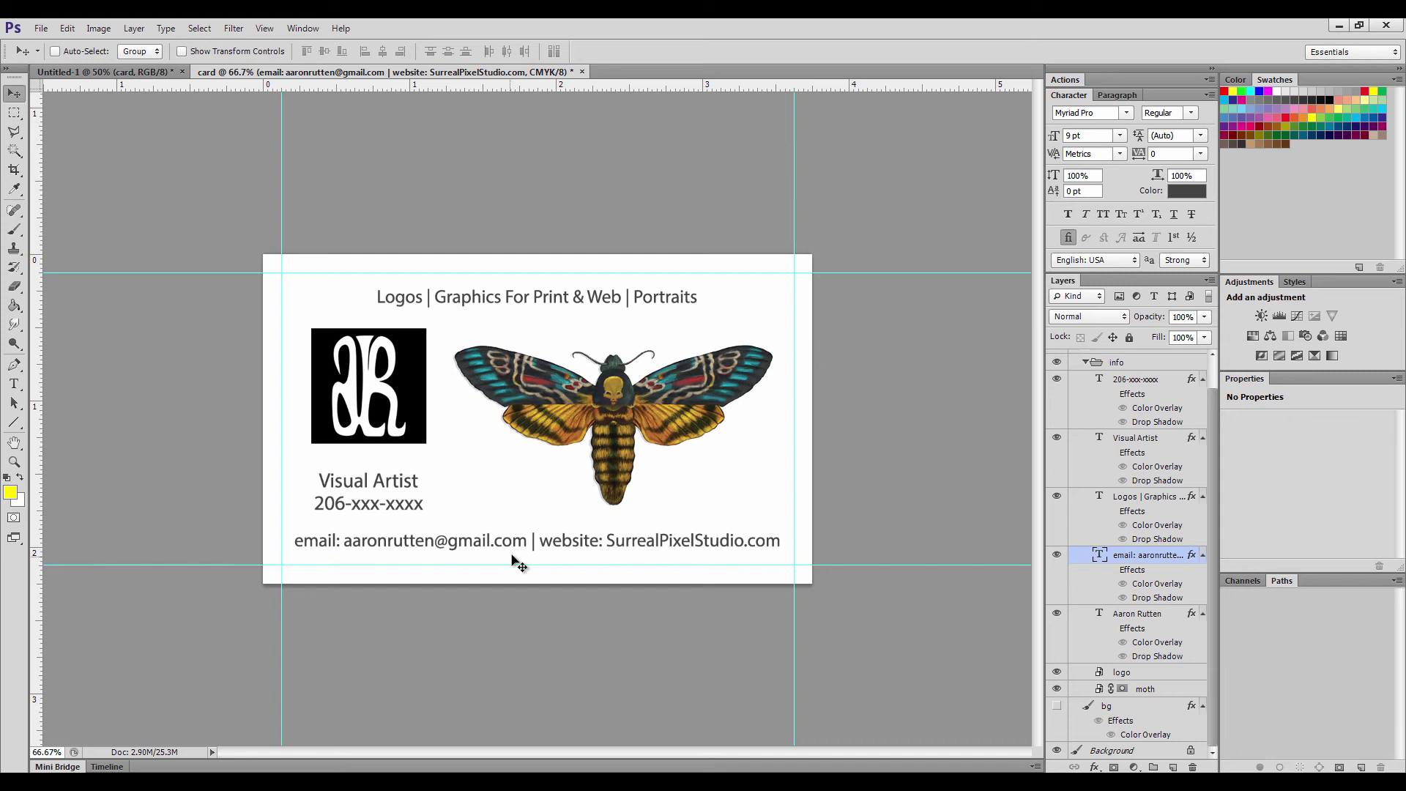
Set the entire Logos | Graphics heading text in the Georgia font
key(t)
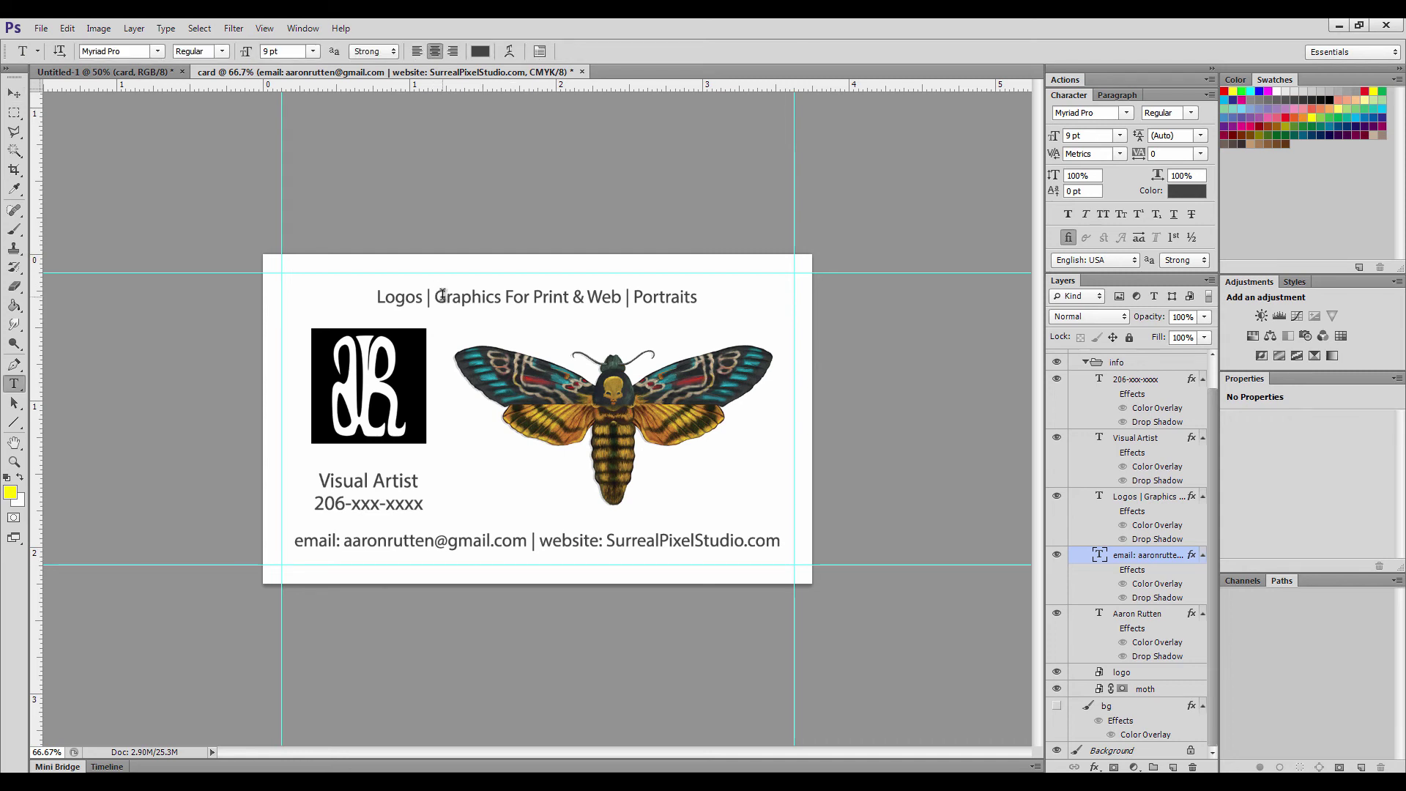
click(442, 295)
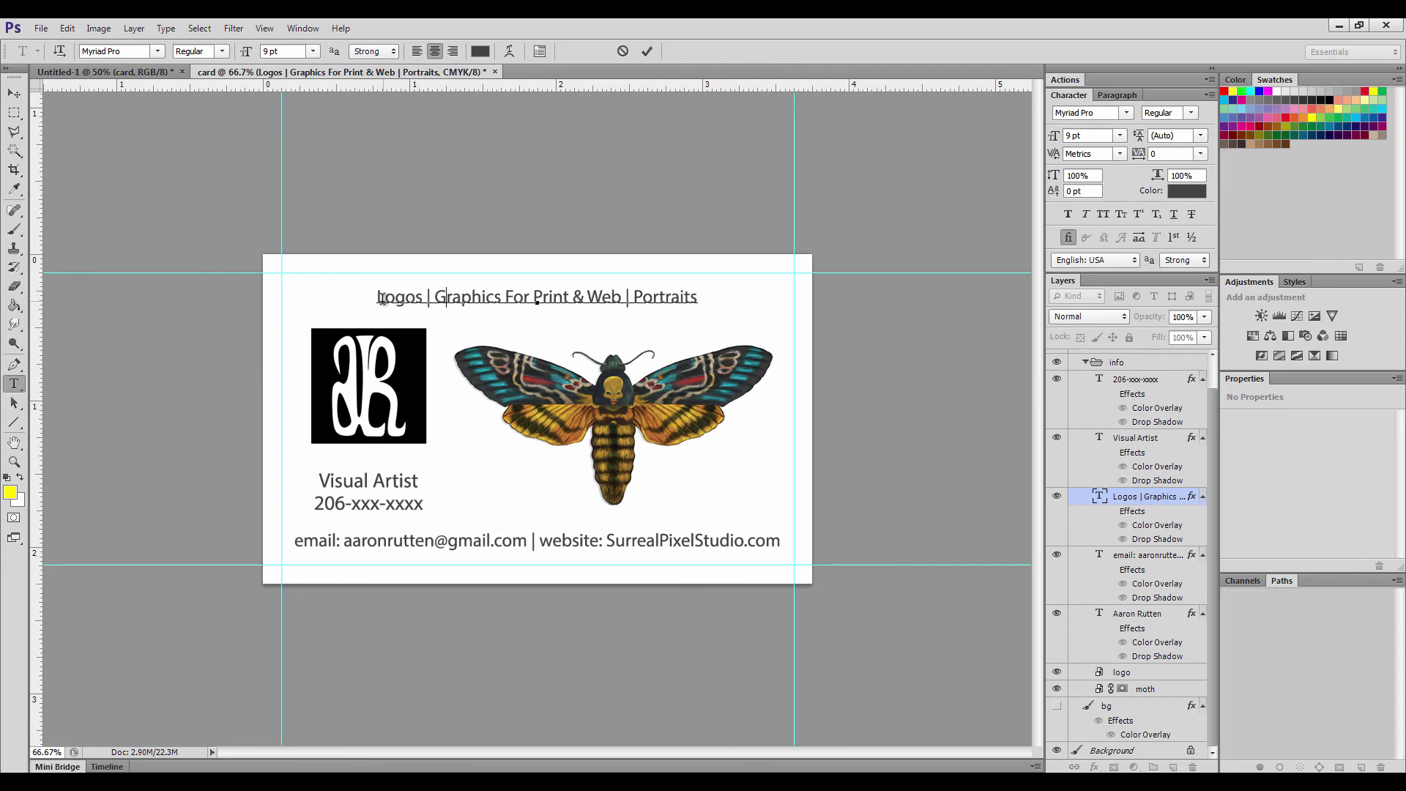
key(ctrl+a)
click(103, 52)
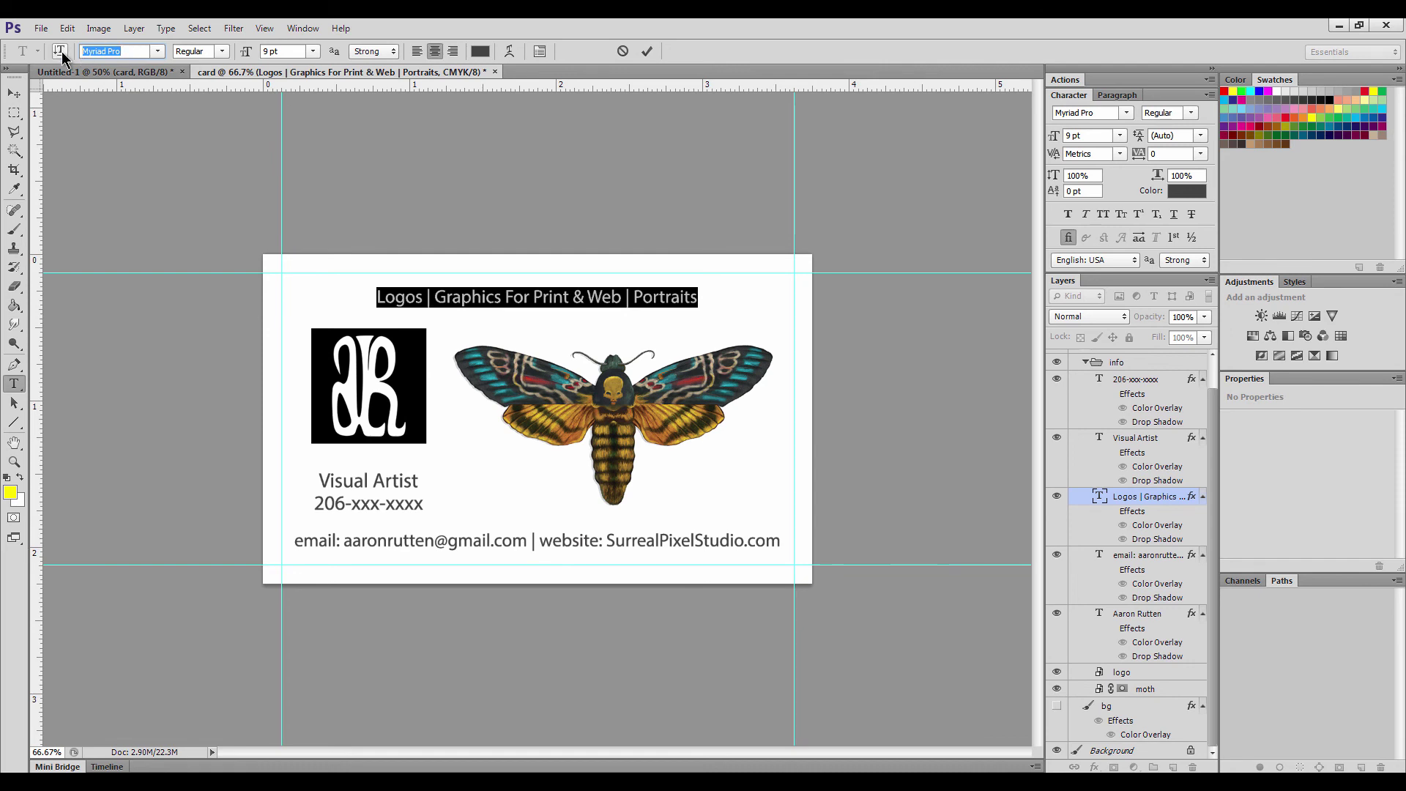
text(Georgia)
key(Return)
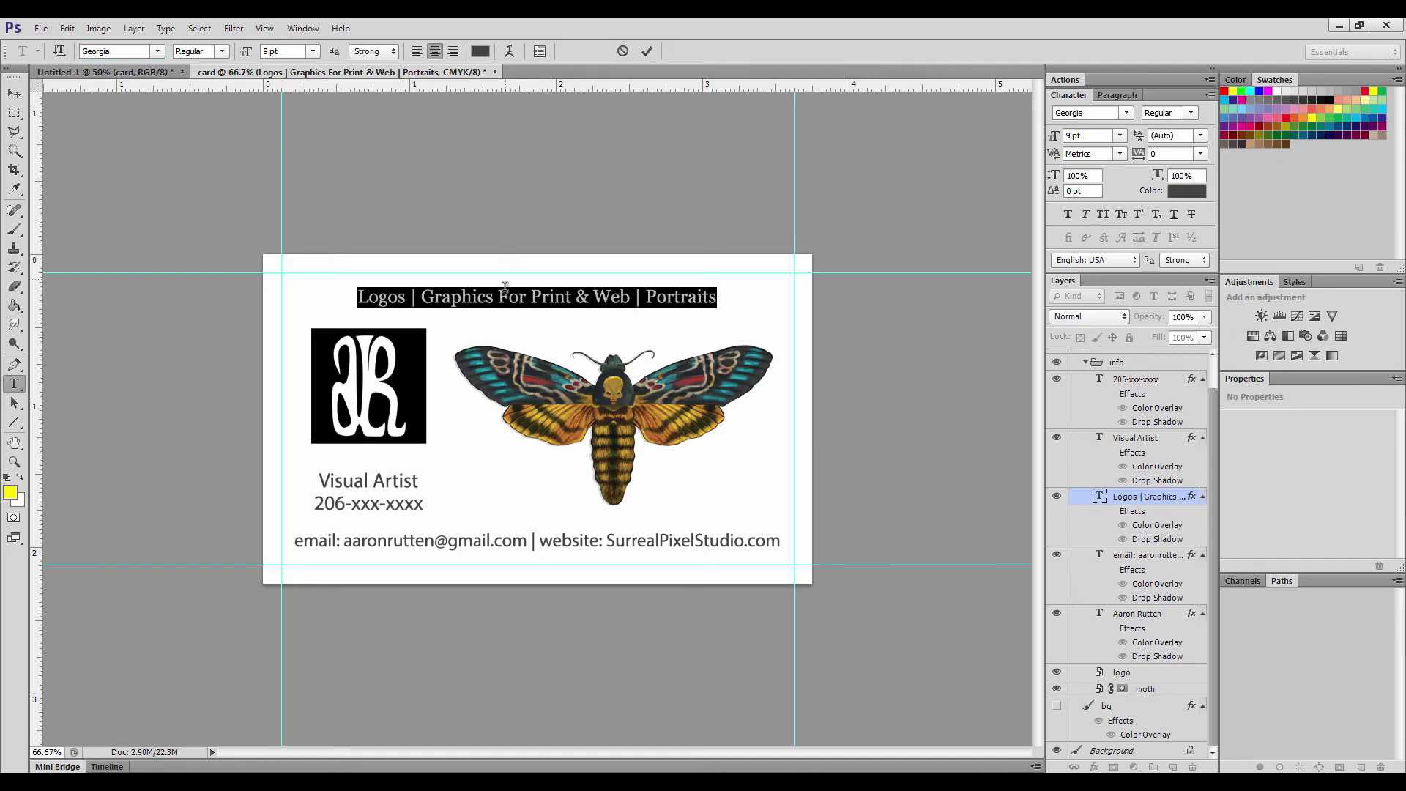
click(498, 297)
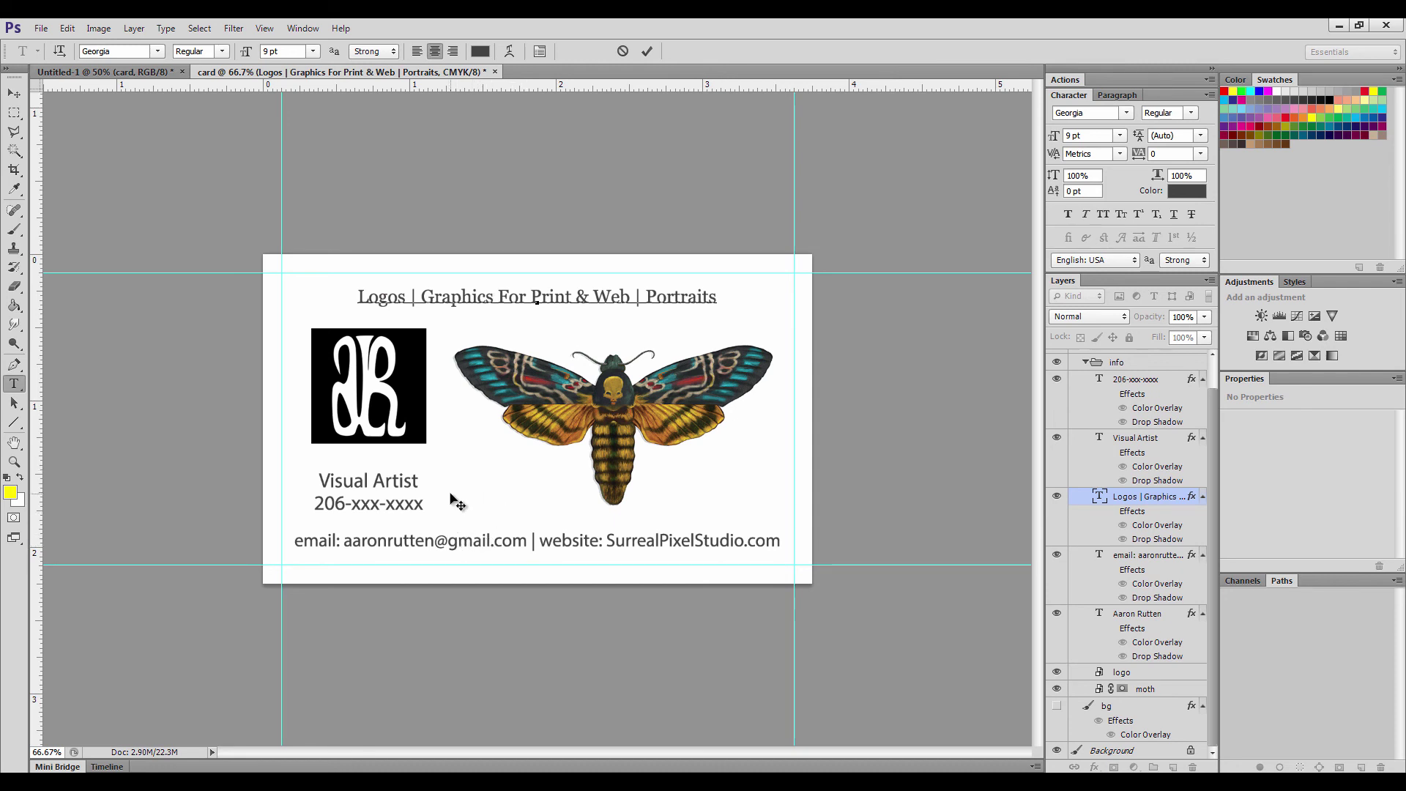
Discard the Georgia change, keeping the heading in Myriad Pro Regular 9 pt, and commit the text
click(623, 51)
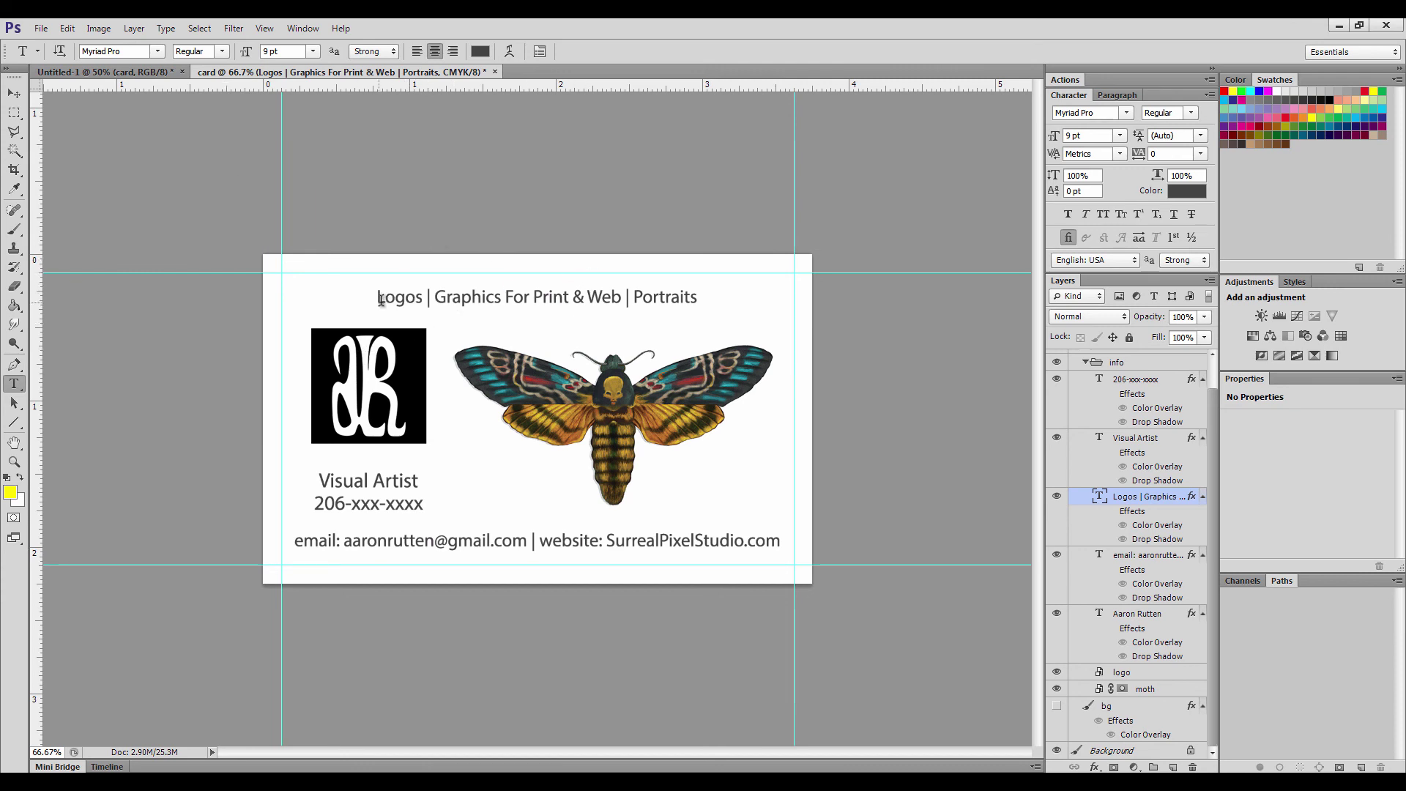
drag(377, 291, 376, 298)
click(417, 297)
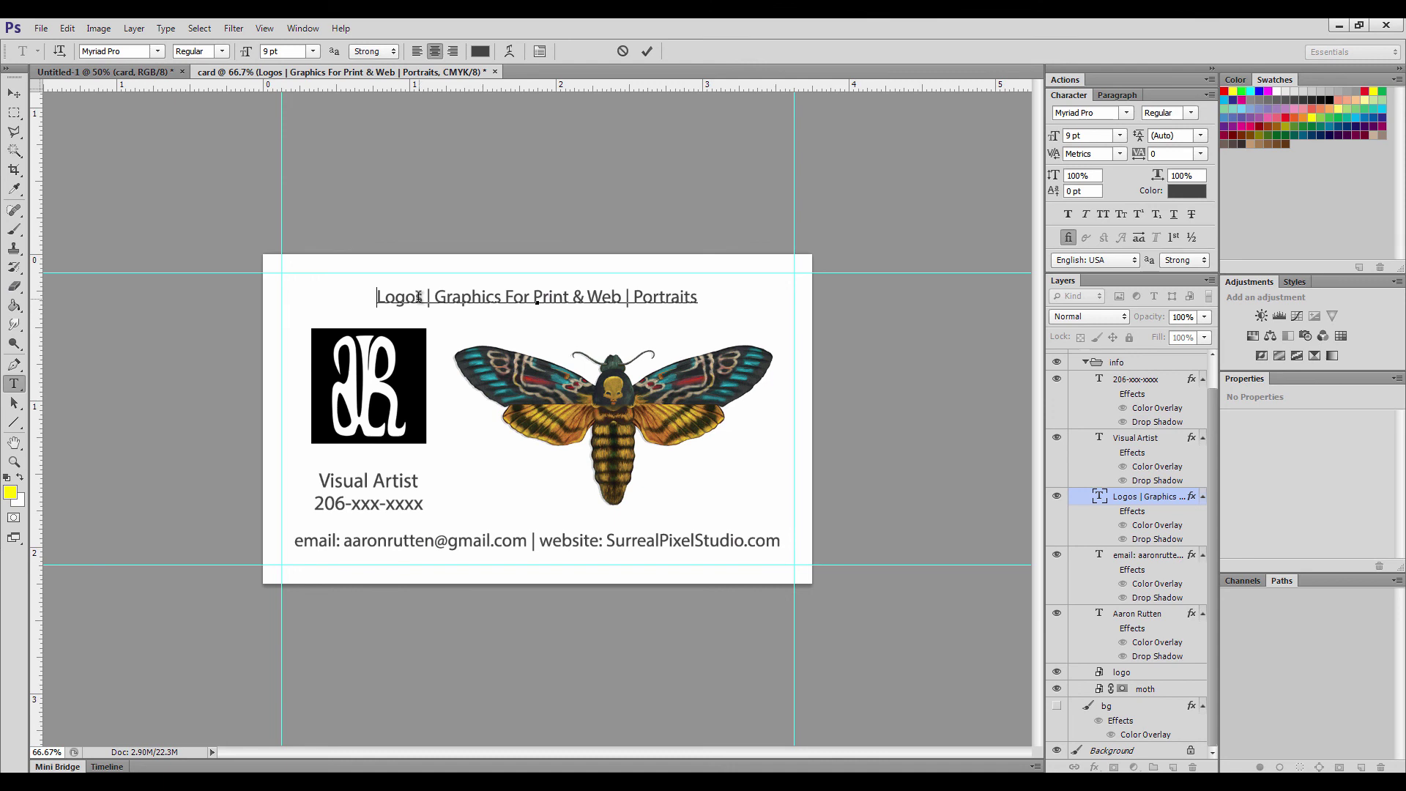
click(647, 51)
key(z)
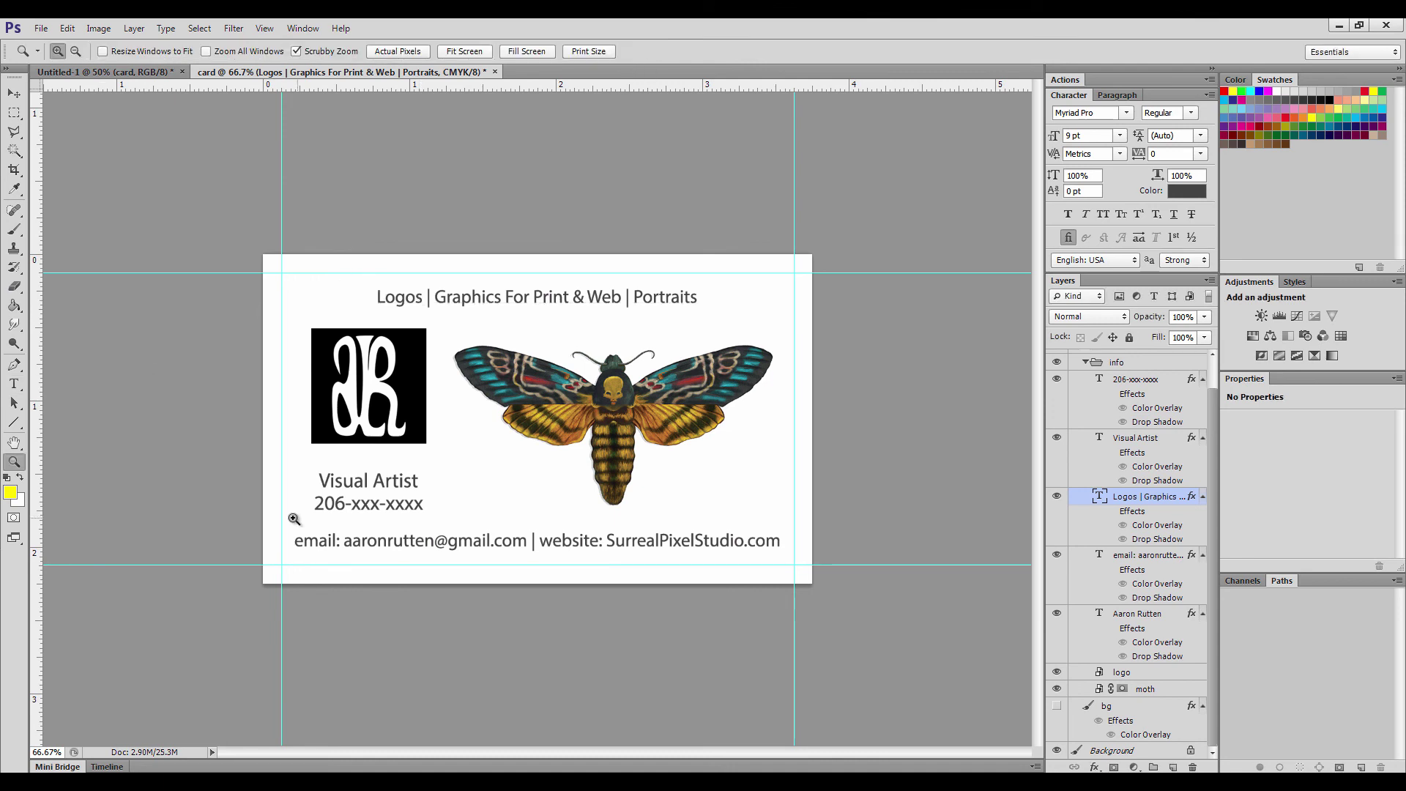